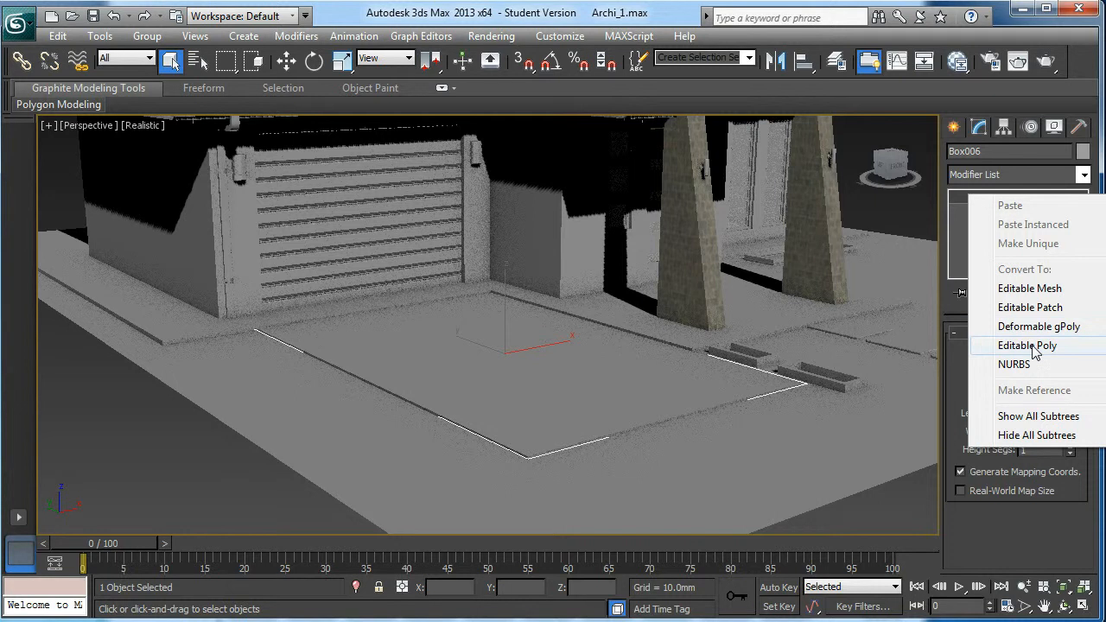
# Step: Convert the driveway slab in front of the garage to Editable Poly and delete its underside polygon while it is isolated
pyautogui.click(1026, 346)
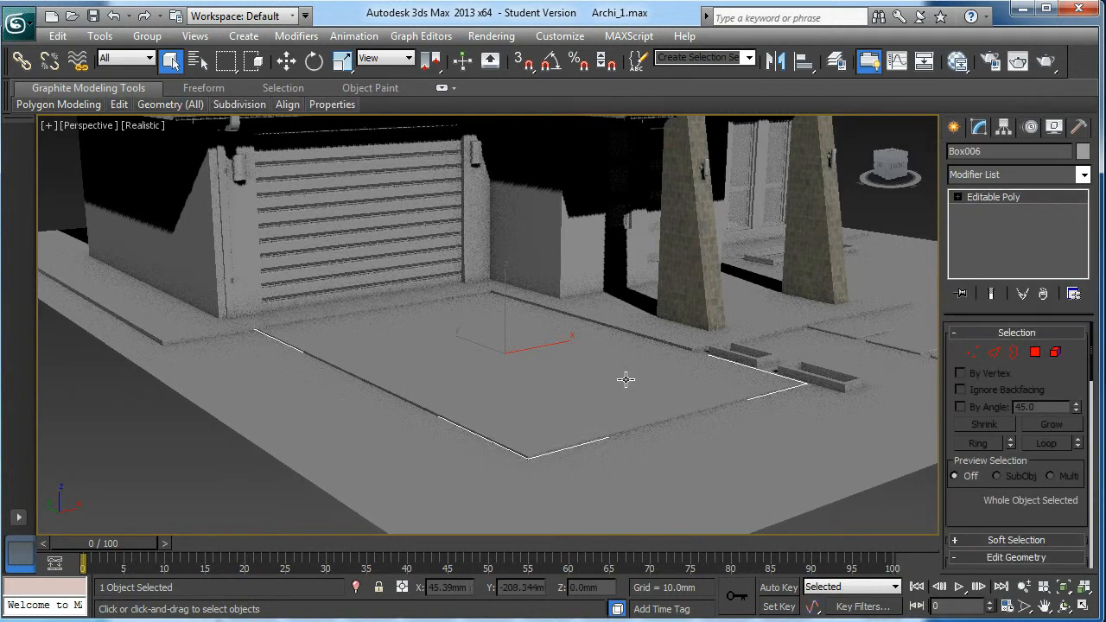
pyautogui.hotkey('alt', 'q')
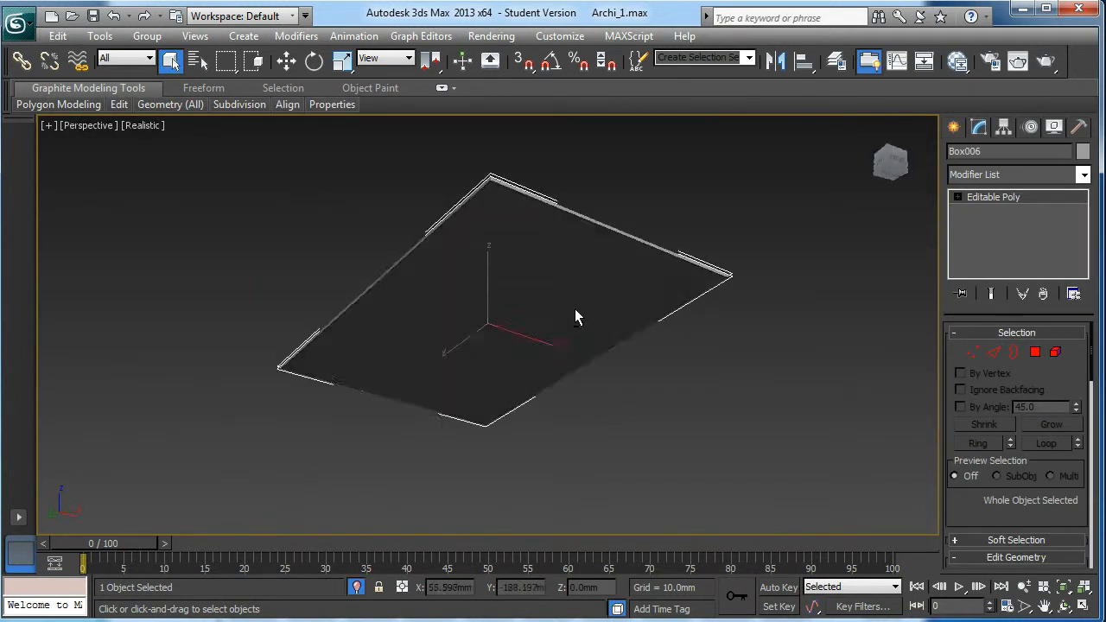
pyautogui.click(957, 197)
pyautogui.click(990, 267)
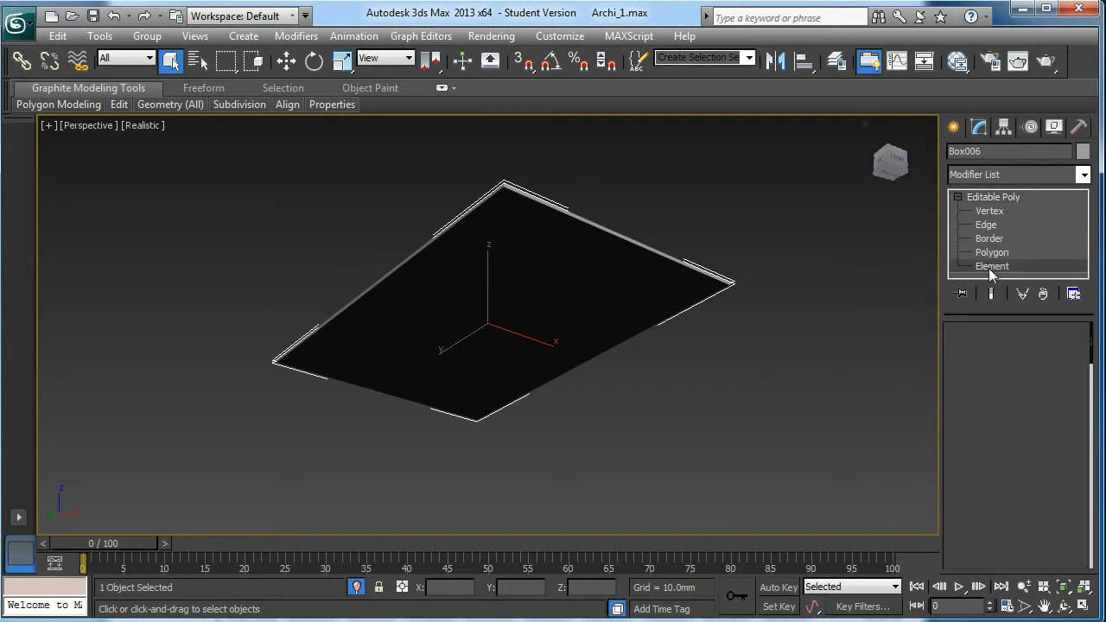
pyautogui.click(993, 252)
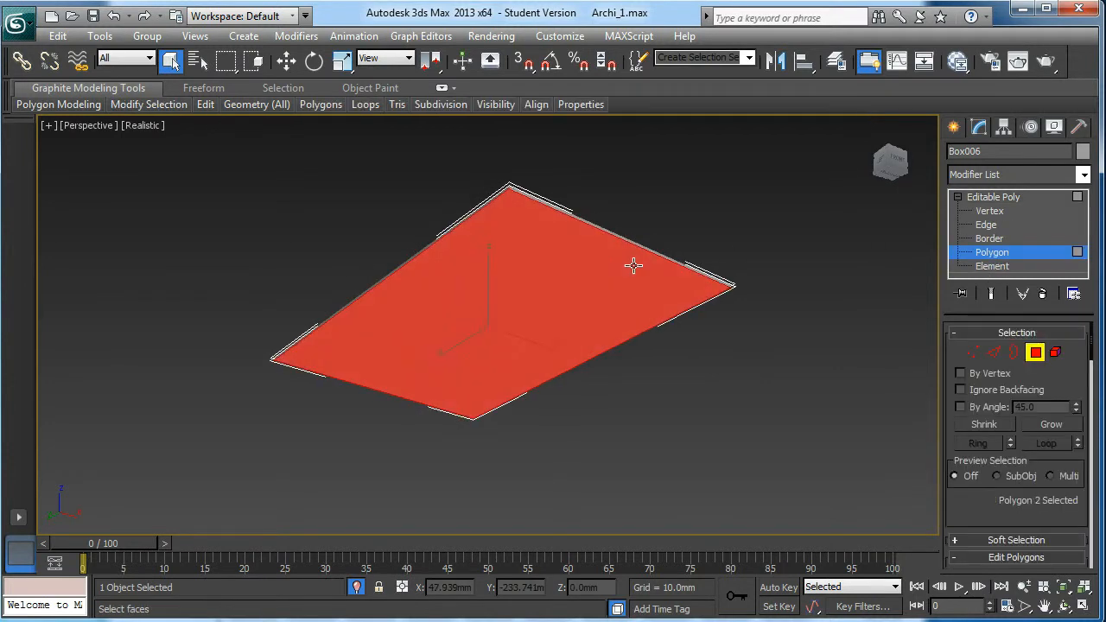
pyautogui.keyDown('alt'); pyautogui.moveTo(571, 266); pyautogui.dragTo(557, 410, button='middle'); pyautogui.keyUp('alt')
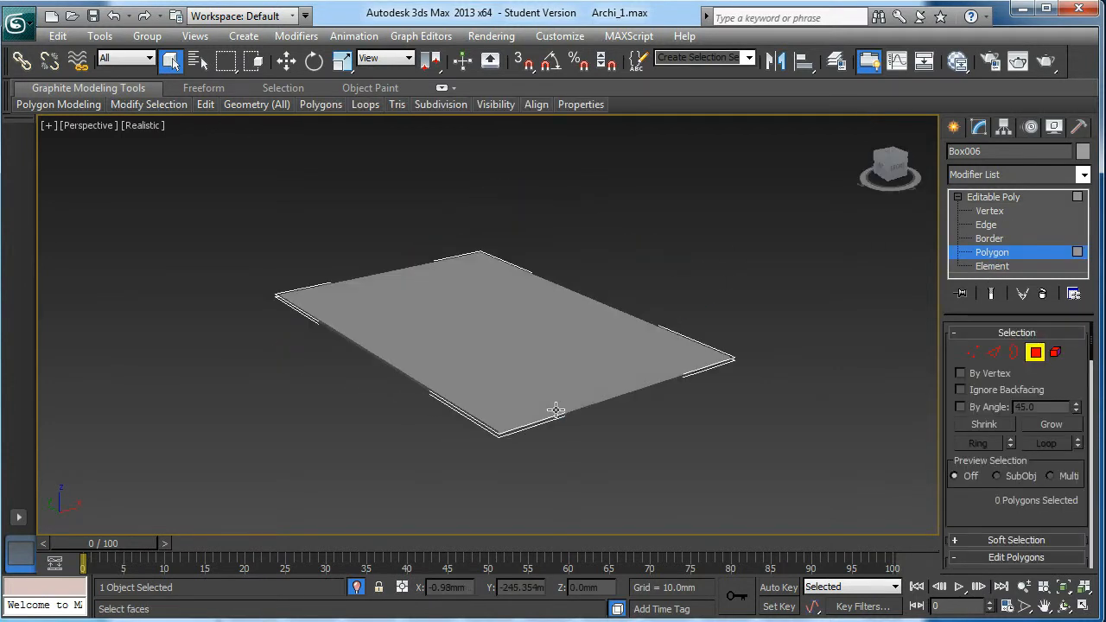
pyautogui.hotkey('alt', 'q')
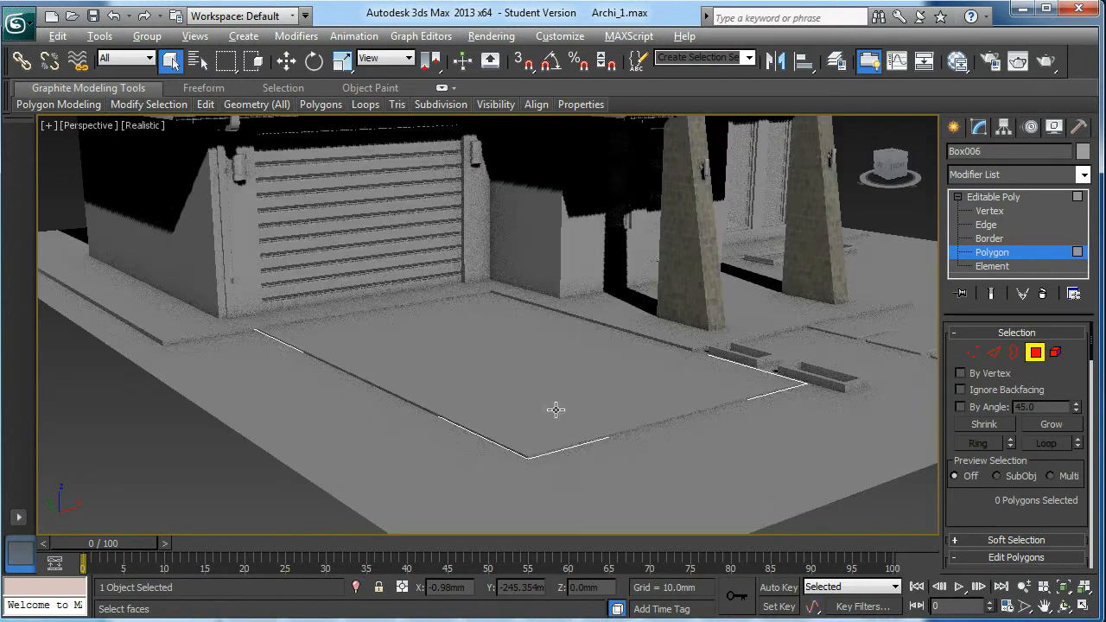
# Step: Assign the checker material, Material #3 from View1 of the Slate Material Editor, to the driveway slab
pyautogui.press('m')
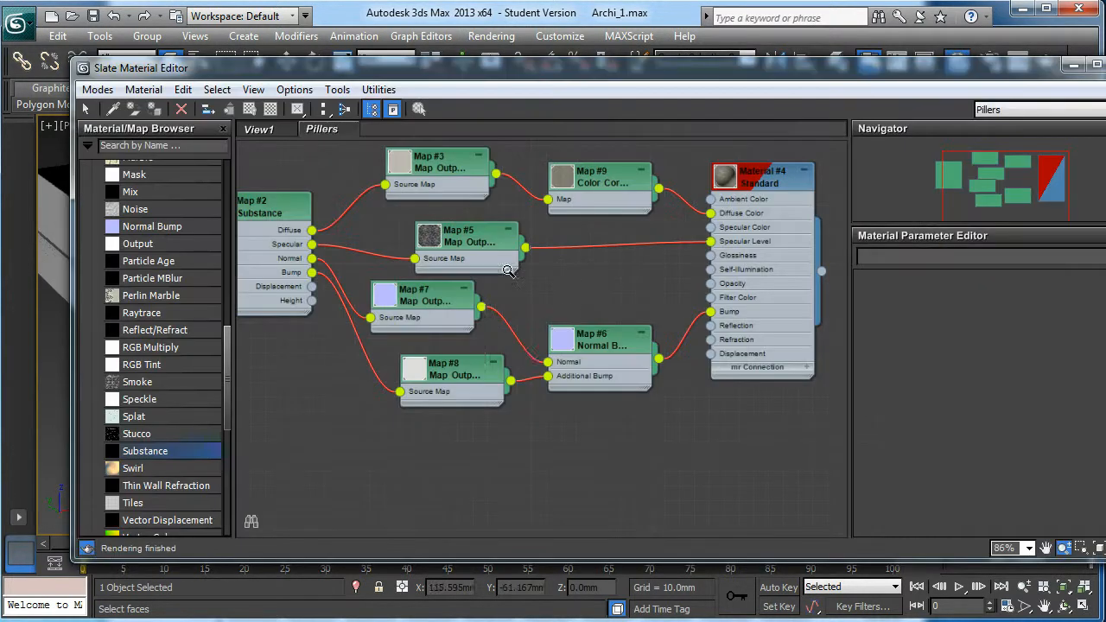
pyautogui.click(259, 129)
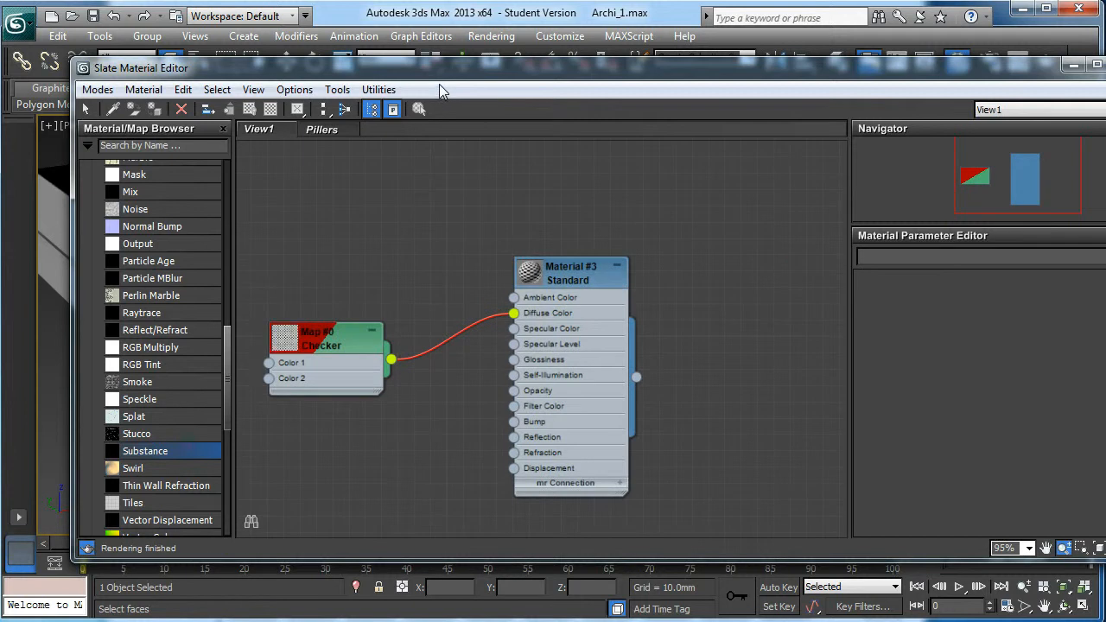
pyautogui.moveTo(552, 159); pyautogui.dragTo(570, 134)
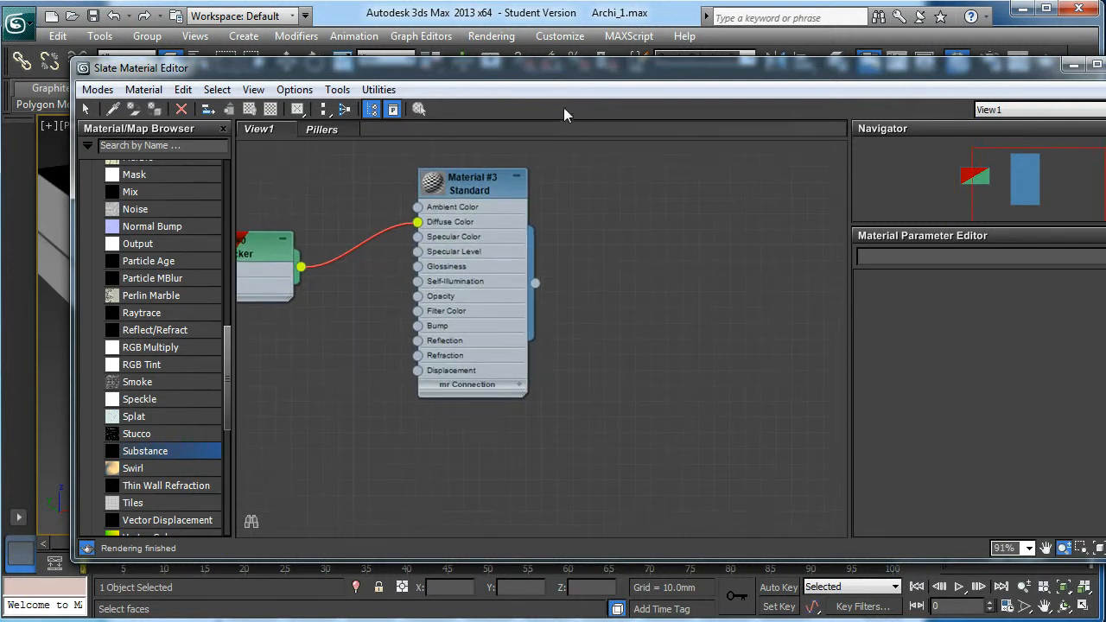
pyautogui.moveTo(559, 76); pyautogui.dragTo(773, 163)
pyautogui.rightClick(689, 276)
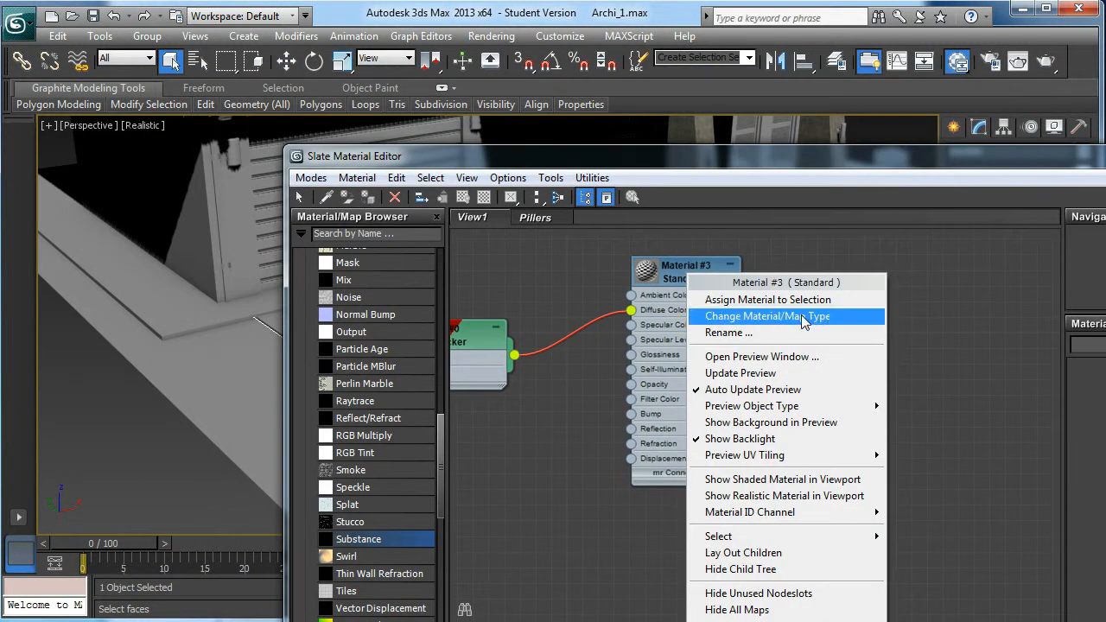
pyautogui.click(789, 302)
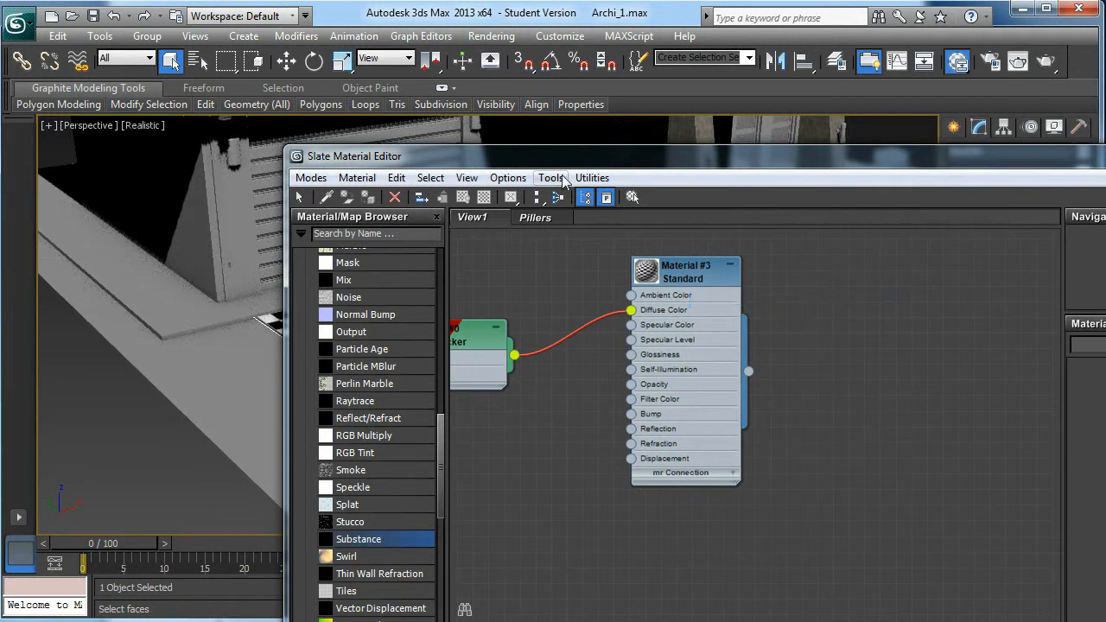
pyautogui.moveTo(588, 166); pyautogui.dragTo(111, 542)
pyautogui.scroll(3, 391, 406)
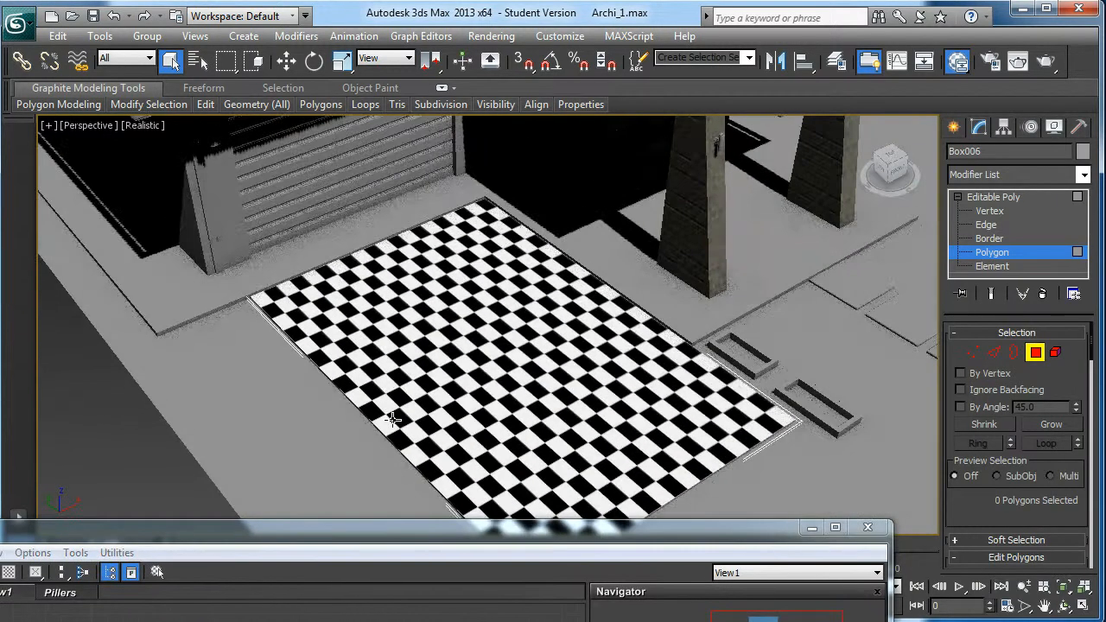
# Step: Isolate the driveway slab and add a UVW Map modifier to the whole object with Box mapping
pyautogui.hotkey('alt', 'w')
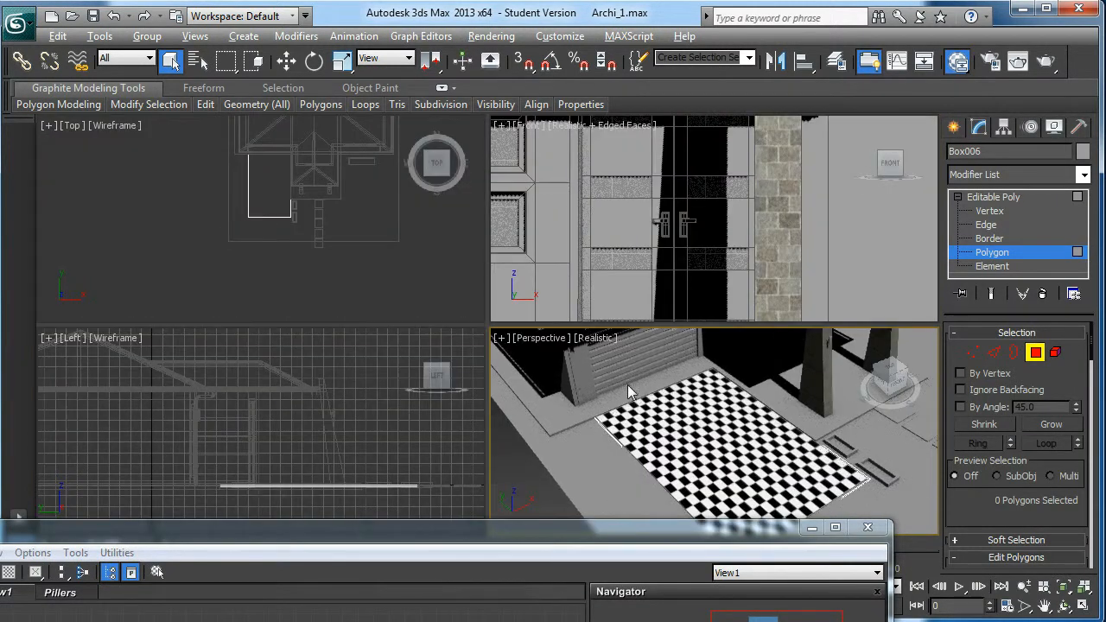
pyautogui.hotkey('alt', 'q')
pyautogui.hotkey('alt', 'w')
pyautogui.keyDown('alt'); pyautogui.moveTo(553, 358); pyautogui.dragTo(543, 299, button='middle'); pyautogui.keyUp('alt')
pyautogui.click(998, 197)
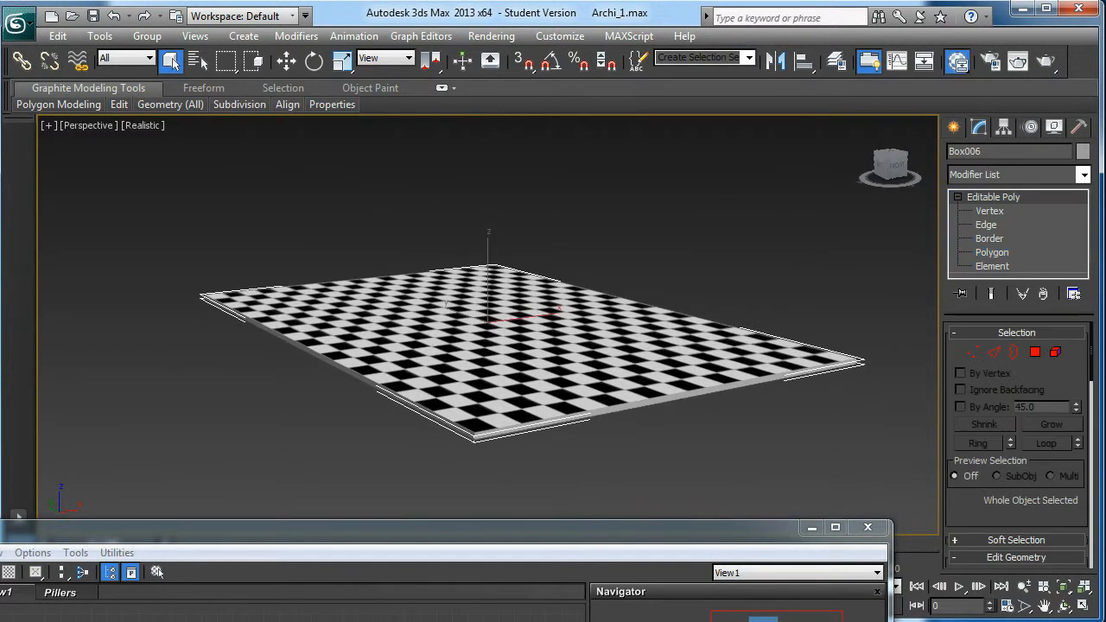
pyautogui.click(1083, 175)
pyautogui.moveTo(1091, 246); pyautogui.dragTo(1091, 584)
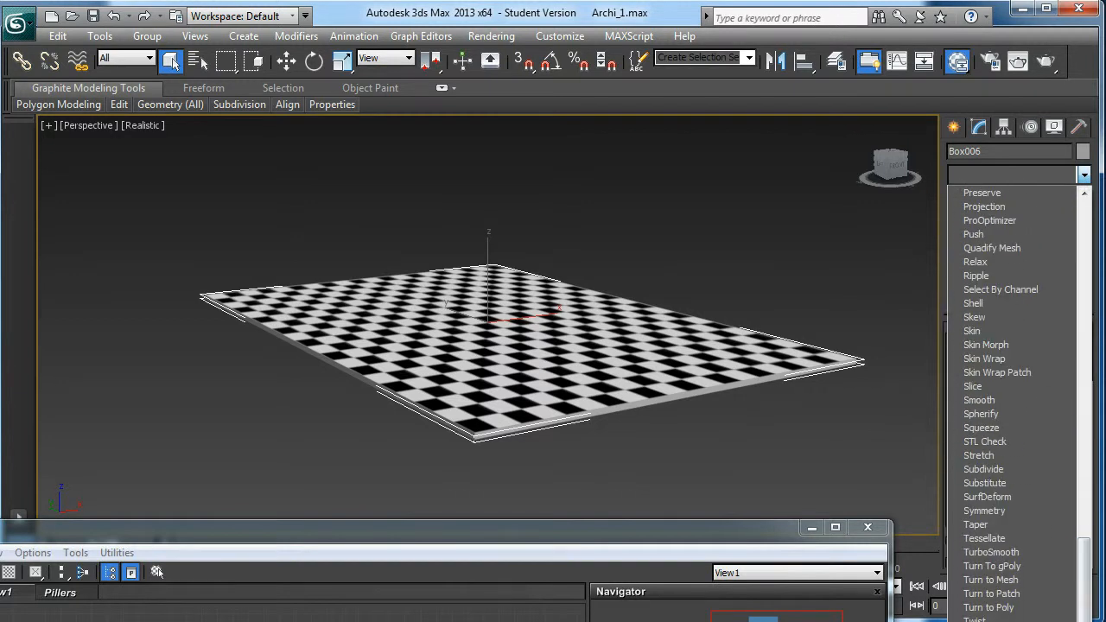
pyautogui.click(985, 621)
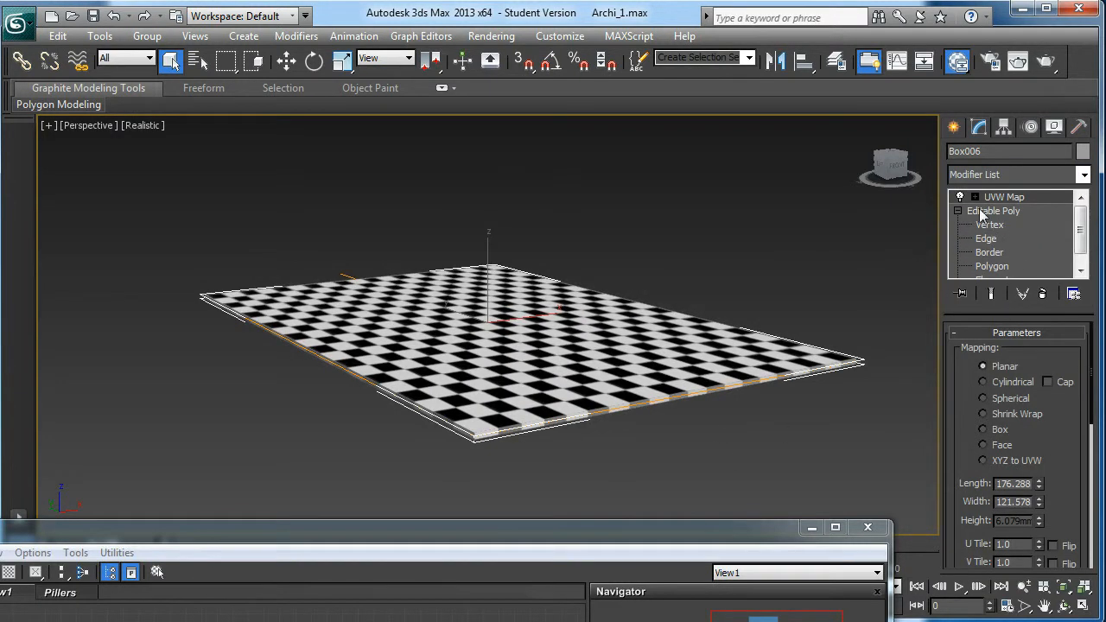
pyautogui.click(983, 429)
# Step: Set the box mapping's length to about 142.793 mm and its height to about 177.887 mm
pyautogui.scroll(5, 681, 365)
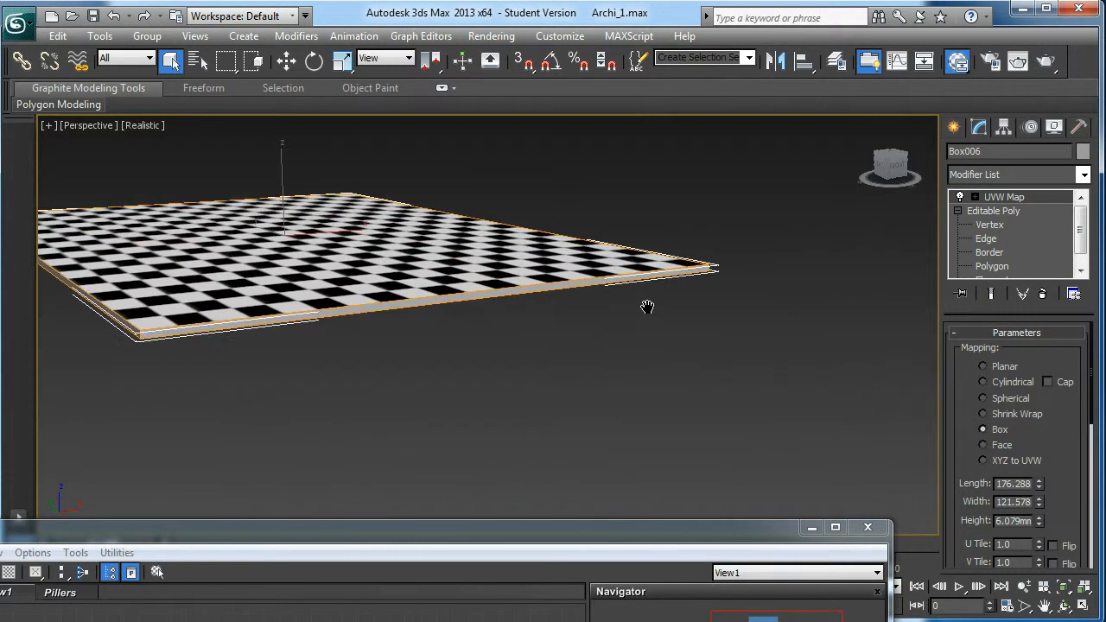
pyautogui.scroll(-1, 675, 317)
pyautogui.scroll(-2, 1041, 463)
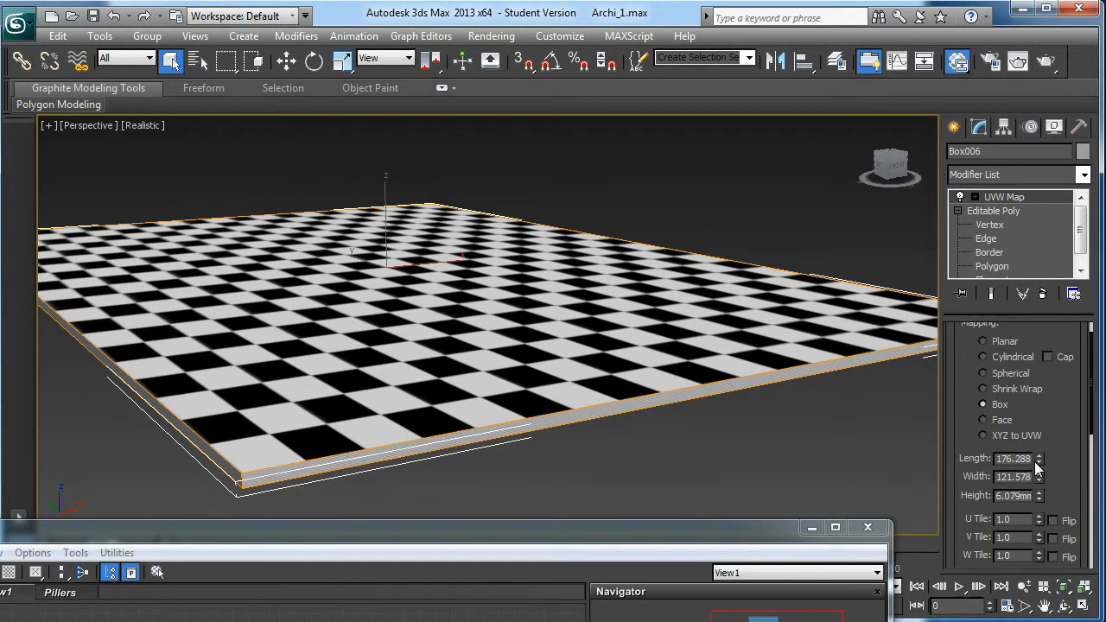
pyautogui.scroll(4, 854, 389)
pyautogui.scroll(-2, 852, 408)
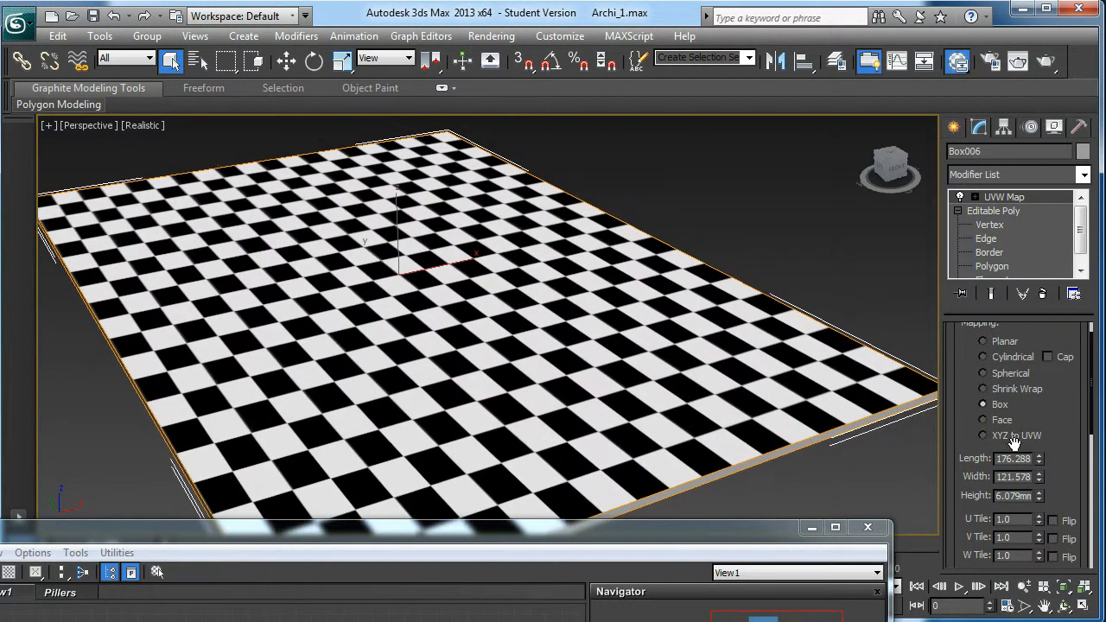
pyautogui.moveTo(1042, 466); pyautogui.dragTo(1037, 477)
pyautogui.keyDown('alt'); pyautogui.moveTo(709, 357); pyautogui.dragTo(957, 430, button='middle'); pyautogui.keyUp('alt')
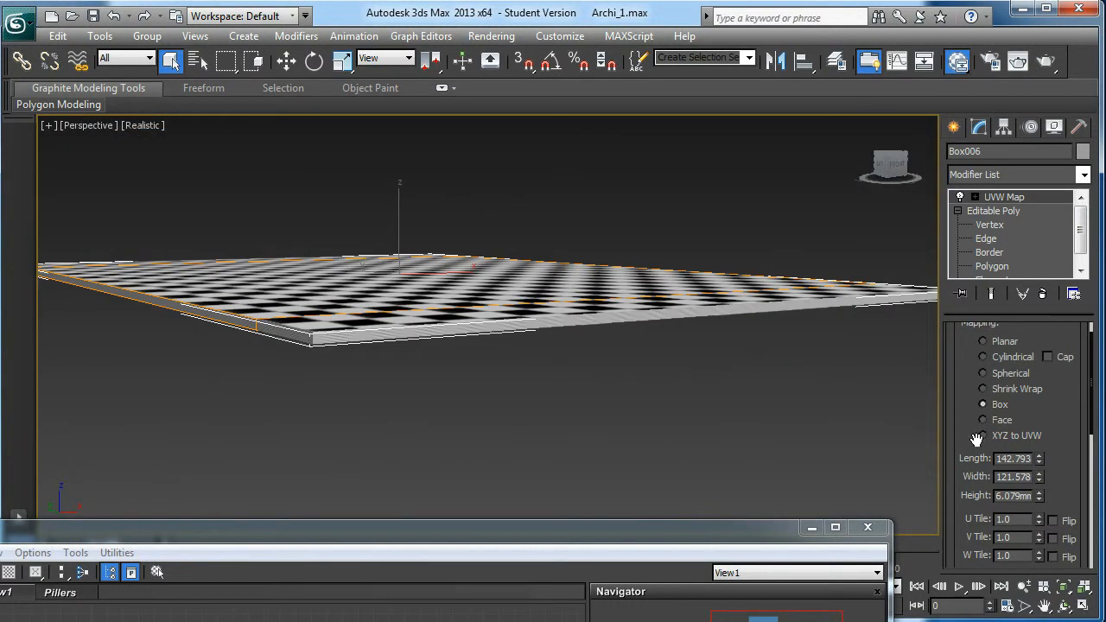
pyautogui.moveTo(1039, 497); pyautogui.dragTo(1039, 448)
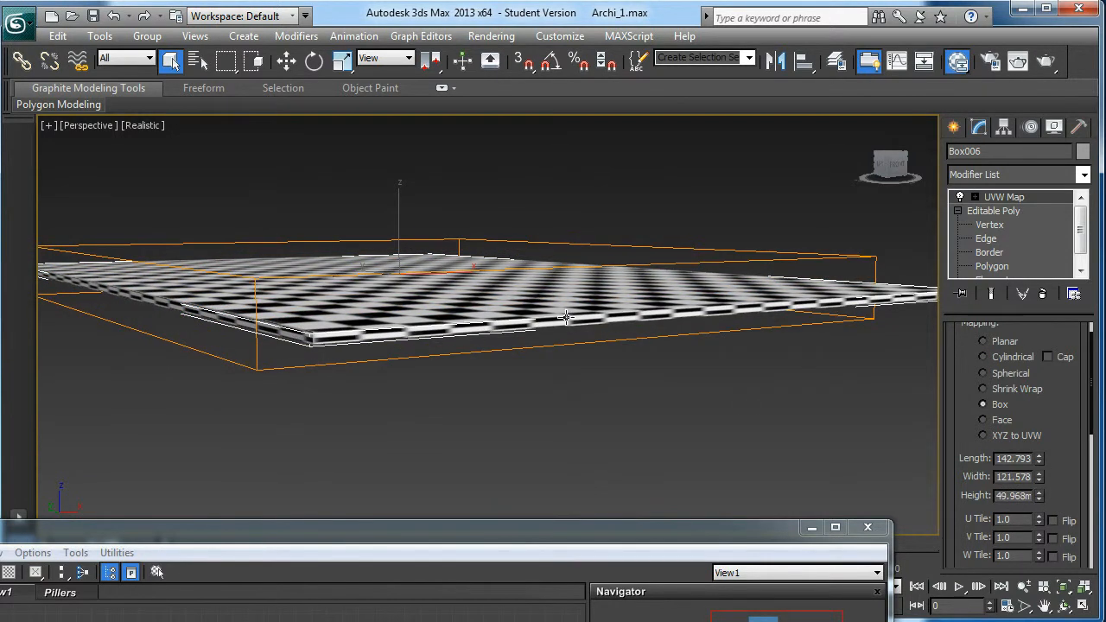
pyautogui.moveTo(1038, 498); pyautogui.dragTo(1039, 462)
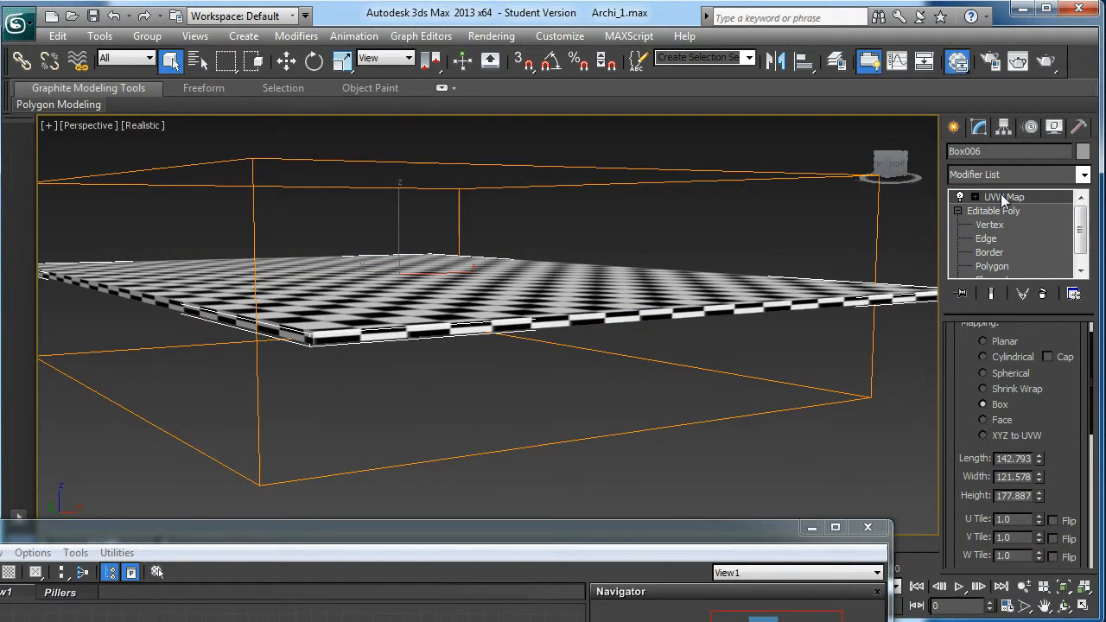
# Step: Reduce the box mapping's length to about 137.081 mm and collapse the slab's whole modifier stack
pyautogui.keyDown('alt'); pyautogui.moveTo(701, 274); pyautogui.dragTo(688, 334, button='middle'); pyautogui.keyUp('alt')
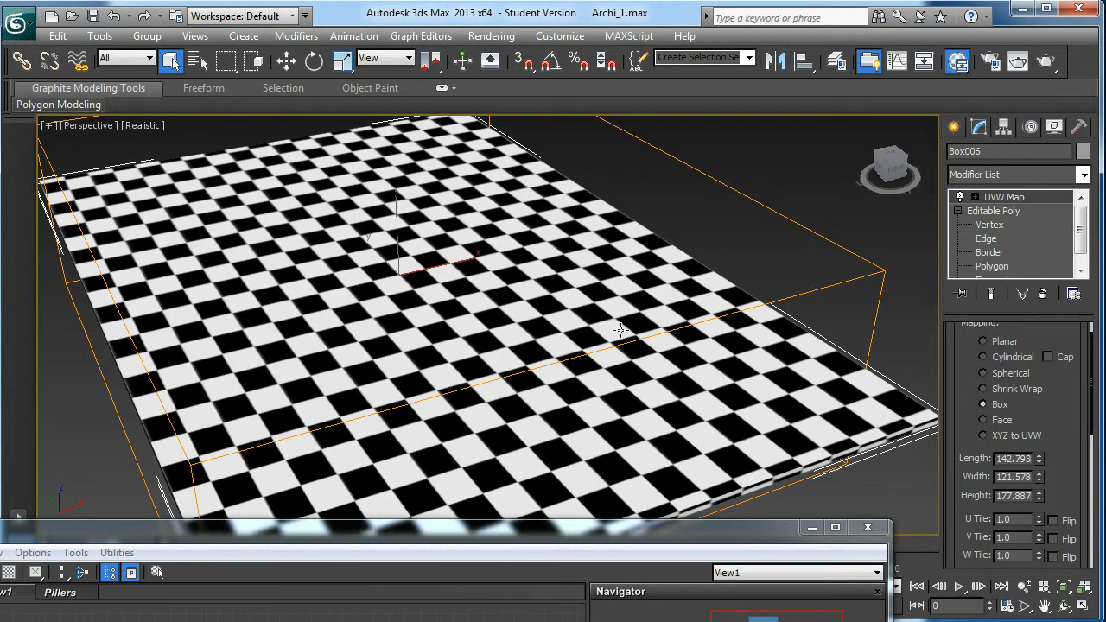
pyautogui.keyDown('alt'); pyautogui.moveTo(619, 306); pyautogui.dragTo(616, 363, button='middle'); pyautogui.keyUp('alt')
pyautogui.moveTo(1040, 463); pyautogui.dragTo(1040, 471)
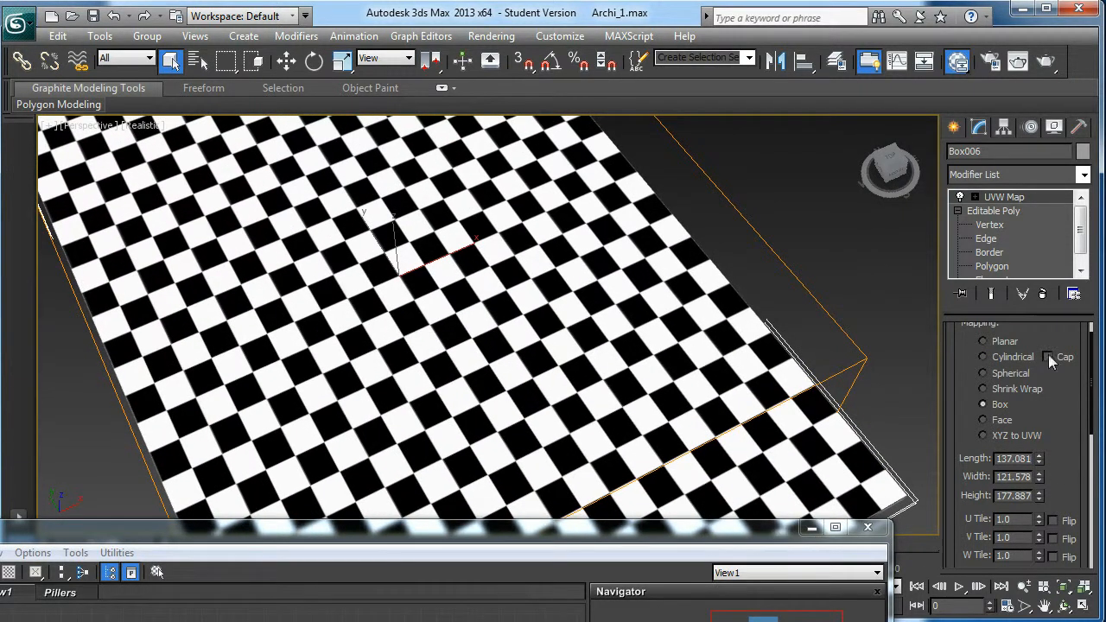
pyautogui.rightClick(1018, 202)
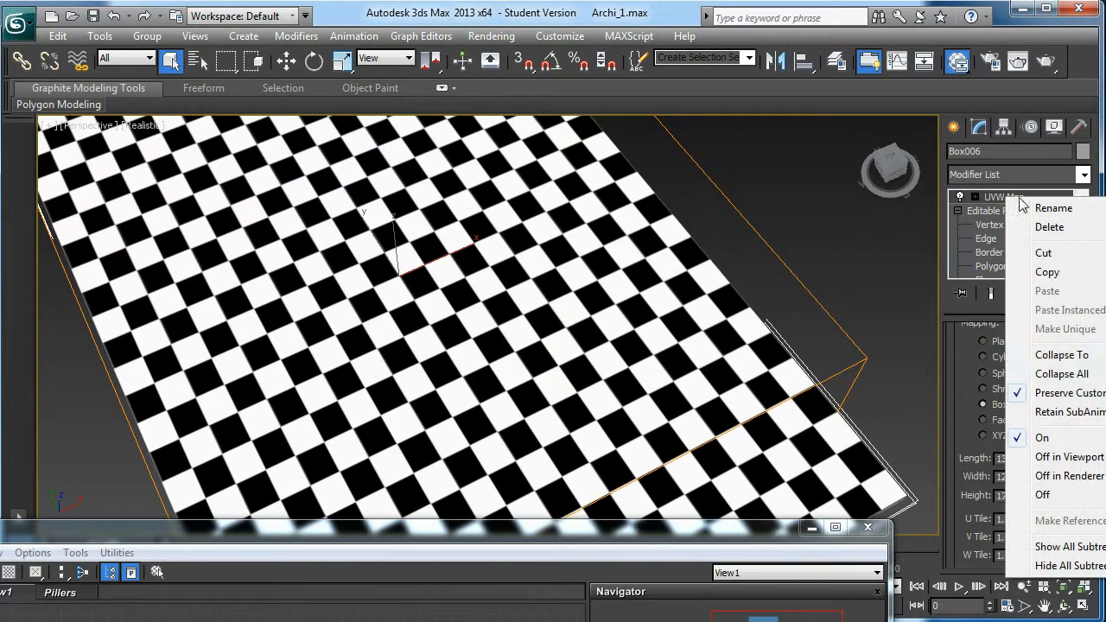
pyautogui.click(1056, 374)
pyautogui.click(640, 368)
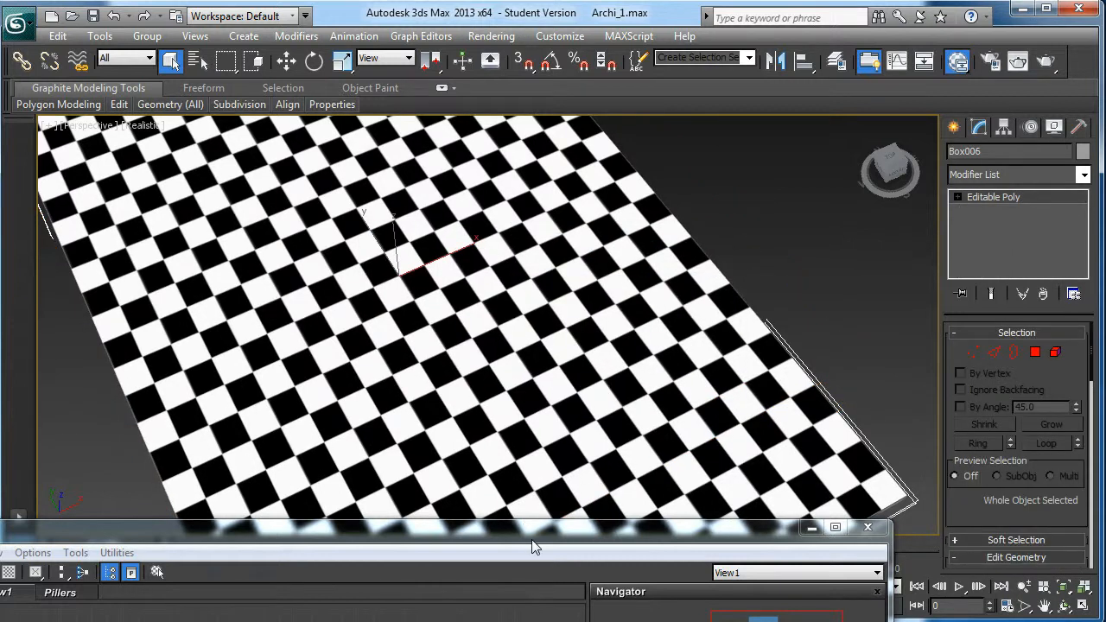
# Step: Create a new material editor view named Foundation
pyautogui.moveTo(539, 538); pyautogui.dragTo(681, 474)
pyautogui.scroll(-2, 520, 367)
pyautogui.keyDown('alt'); pyautogui.moveTo(519, 367); pyautogui.dragTo(393, 442, button='middle'); pyautogui.keyUp('alt')
pyautogui.rightClick(250, 528)
pyautogui.click(298, 537)
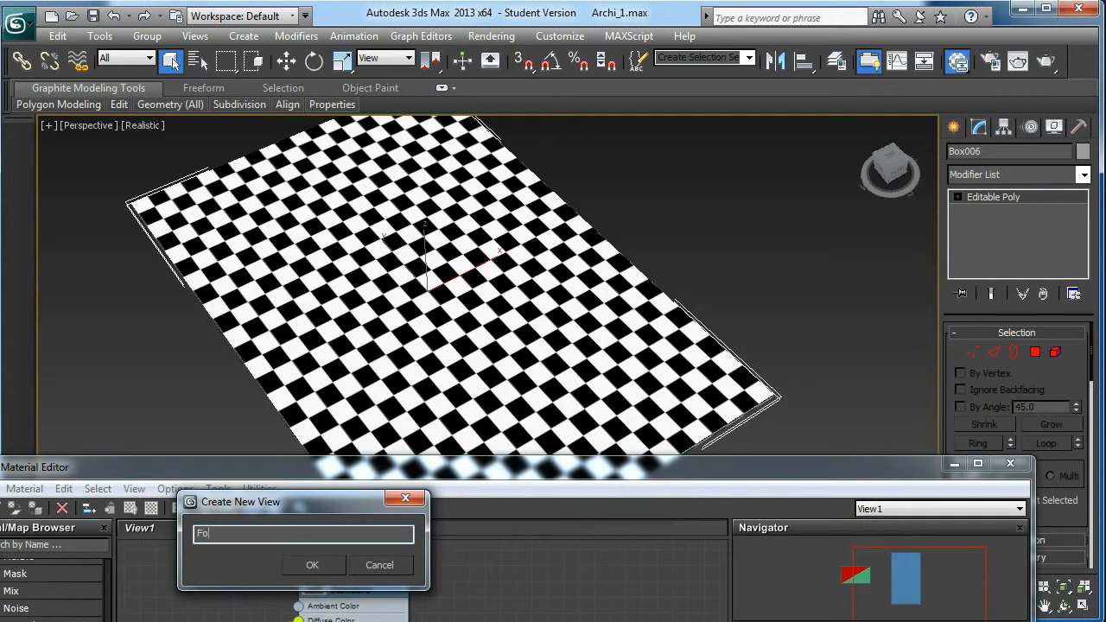
pyautogui.click(312, 565)
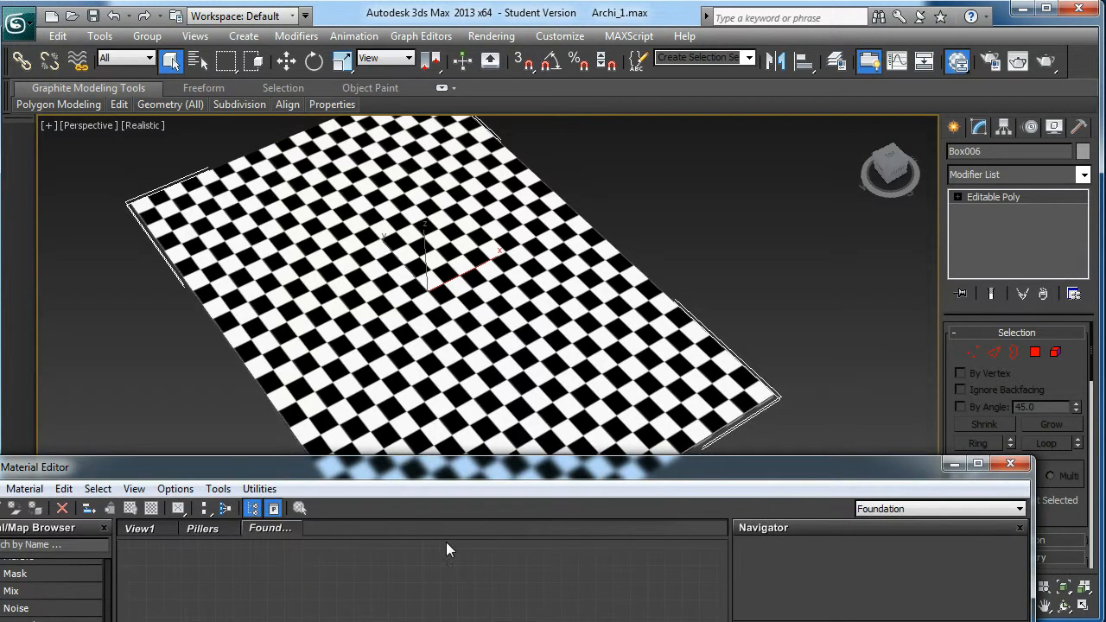
# Step: Add a Standard material node to the Foundation view
pyautogui.moveTo(425, 463); pyautogui.dragTo(676, 258)
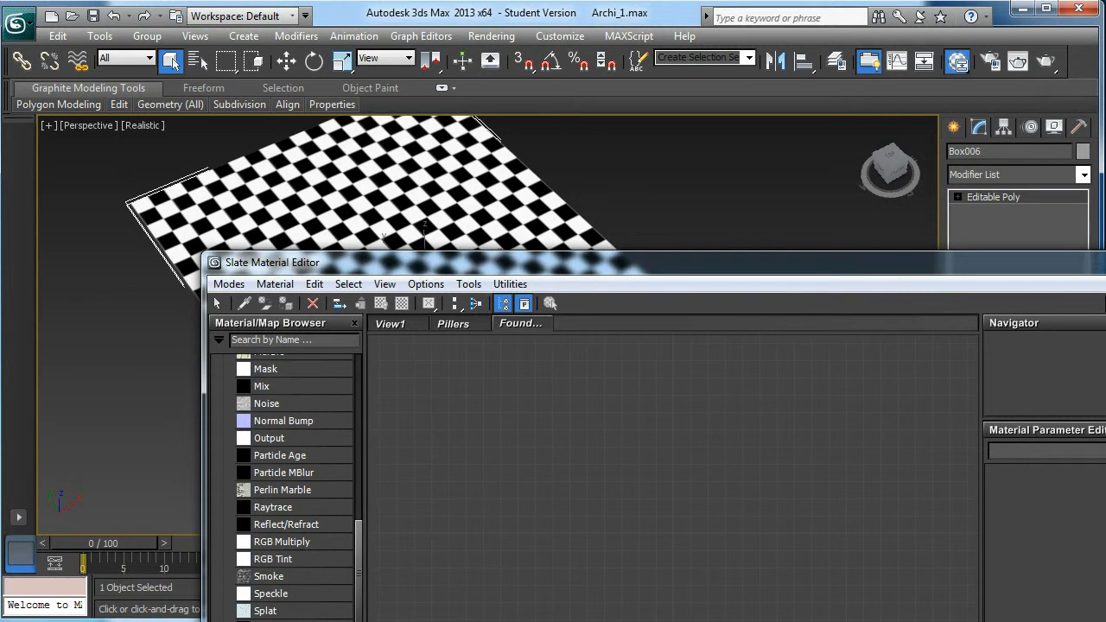
pyautogui.moveTo(349, 531); pyautogui.dragTo(369, 406)
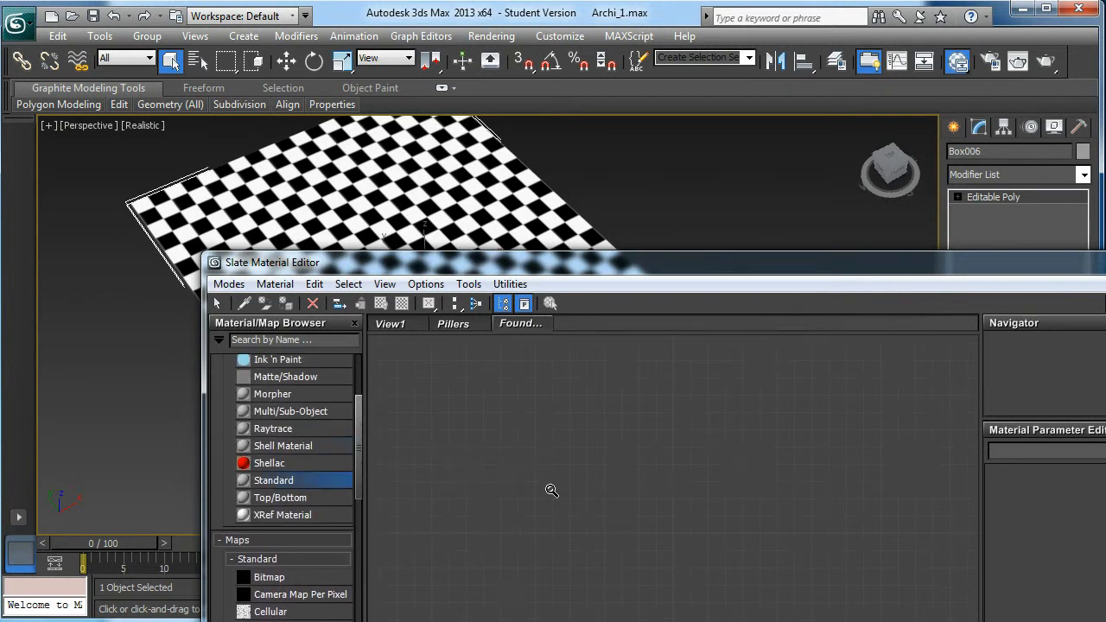
pyautogui.moveTo(728, 497); pyautogui.dragTo(728, 499)
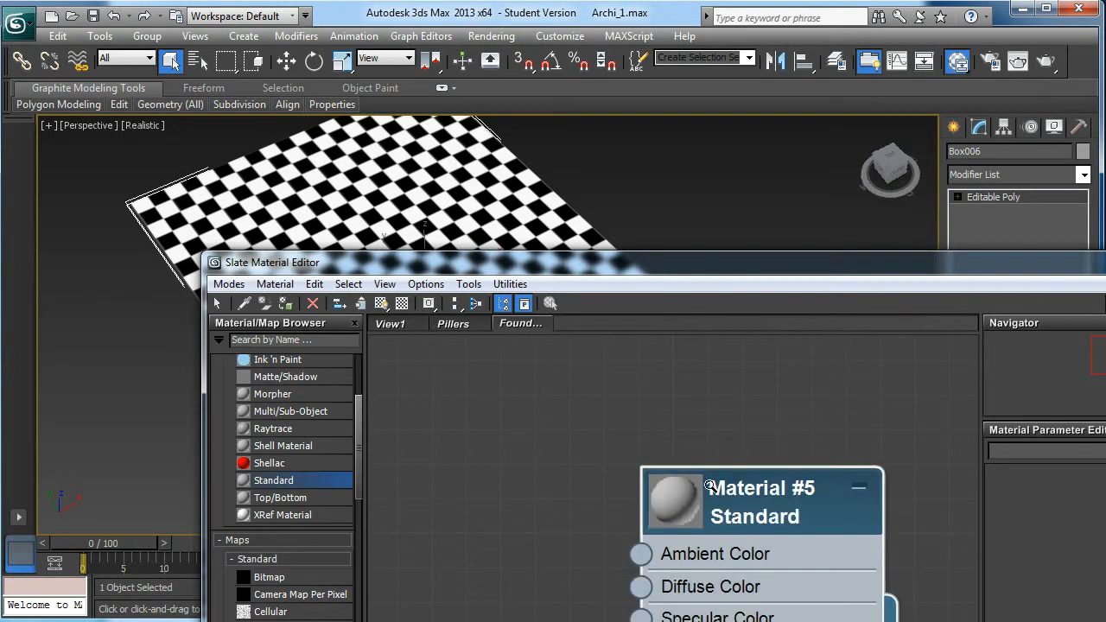
pyautogui.scroll(-3, 717, 480)
pyautogui.moveTo(659, 581); pyautogui.dragTo(702, 404, button='middle')
pyautogui.scroll(-1, 671, 472)
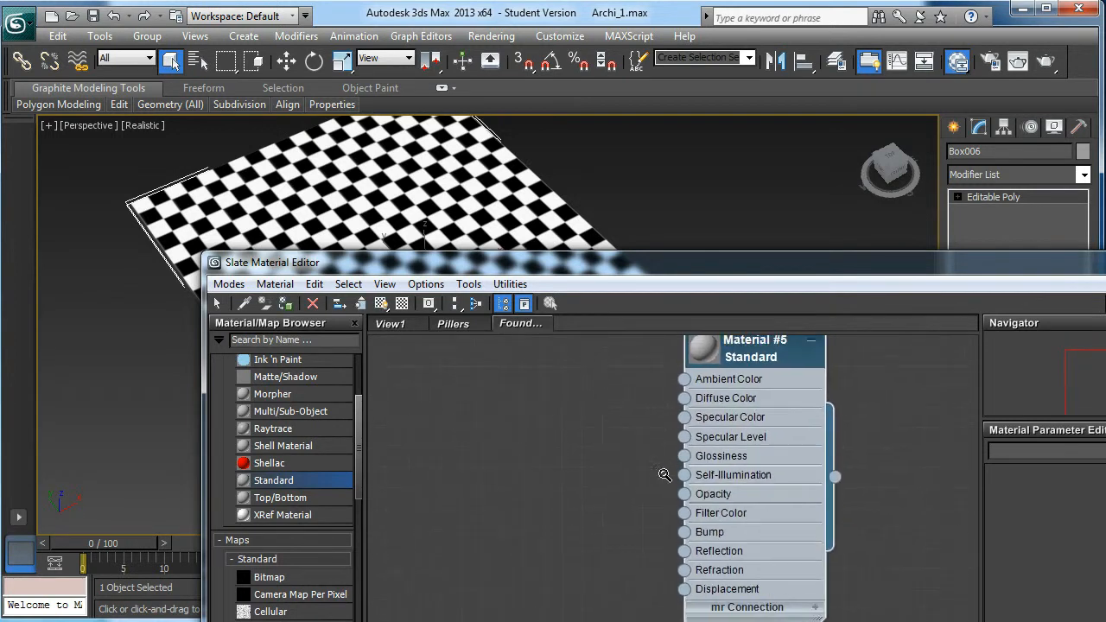
# Step: Add a Substance map node beside the Standard material in the Foundation view
pyautogui.moveTo(361, 465); pyautogui.dragTo(369, 576)
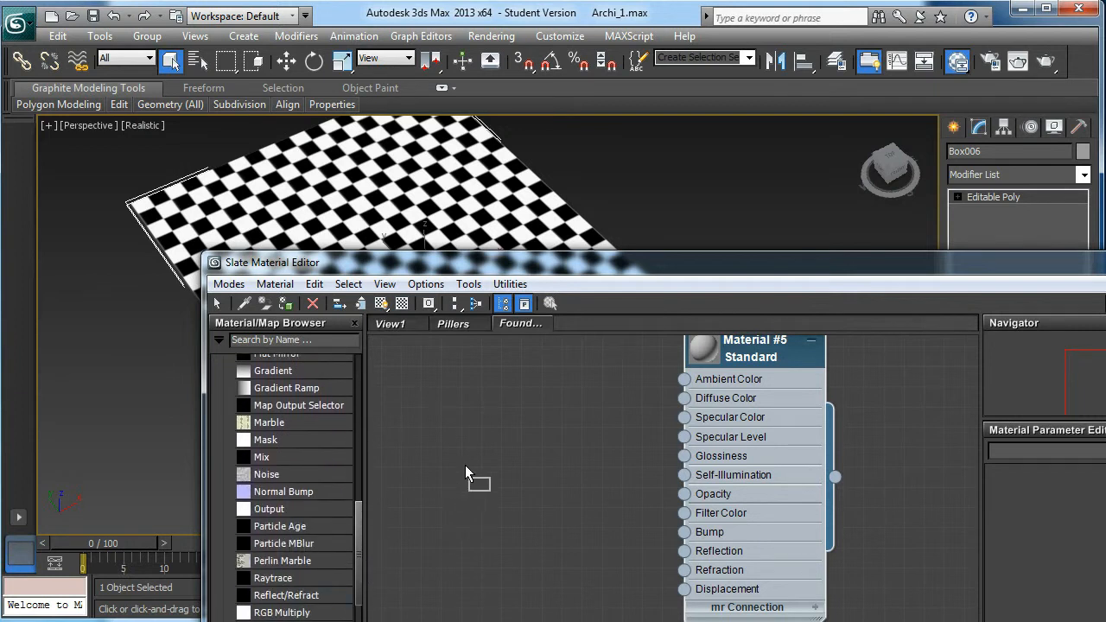
pyautogui.moveTo(465, 467); pyautogui.dragTo(466, 470)
pyautogui.keyDown('ctrl'); pyautogui.keyDown('alt'); pyautogui.moveTo(714, 413); pyautogui.dragTo(861, 406, button='middle'); pyautogui.keyUp('alt'); pyautogui.keyUp('ctrl')
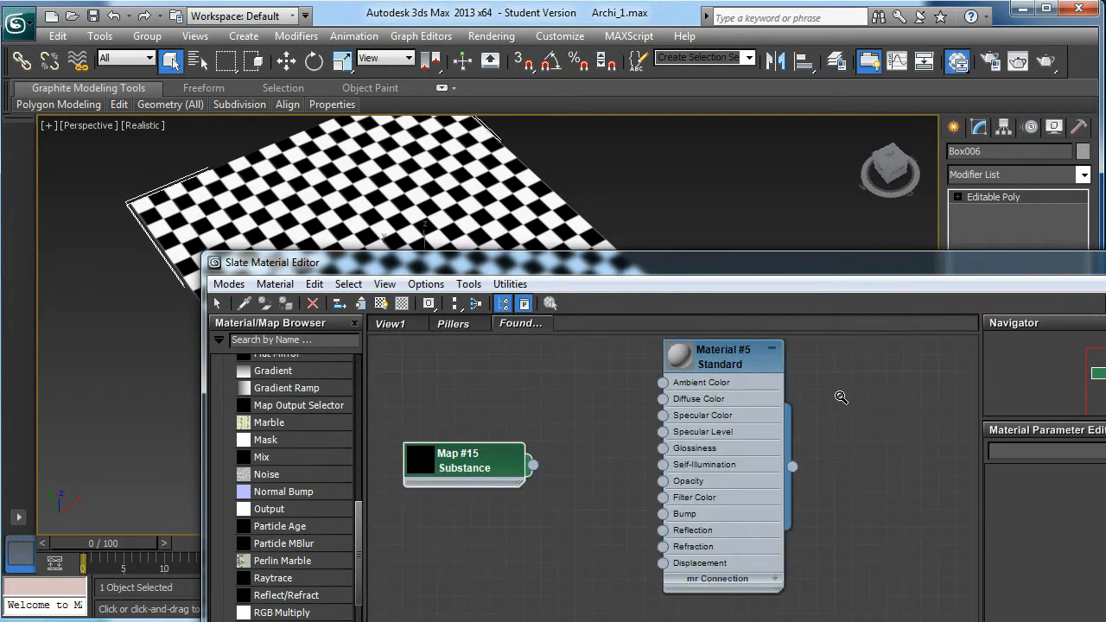
pyautogui.keyDown('ctrl'); pyautogui.keyDown('alt'); pyautogui.moveTo(769, 371); pyautogui.dragTo(738, 376, button='middle'); pyautogui.keyUp('alt'); pyautogui.keyUp('ctrl')
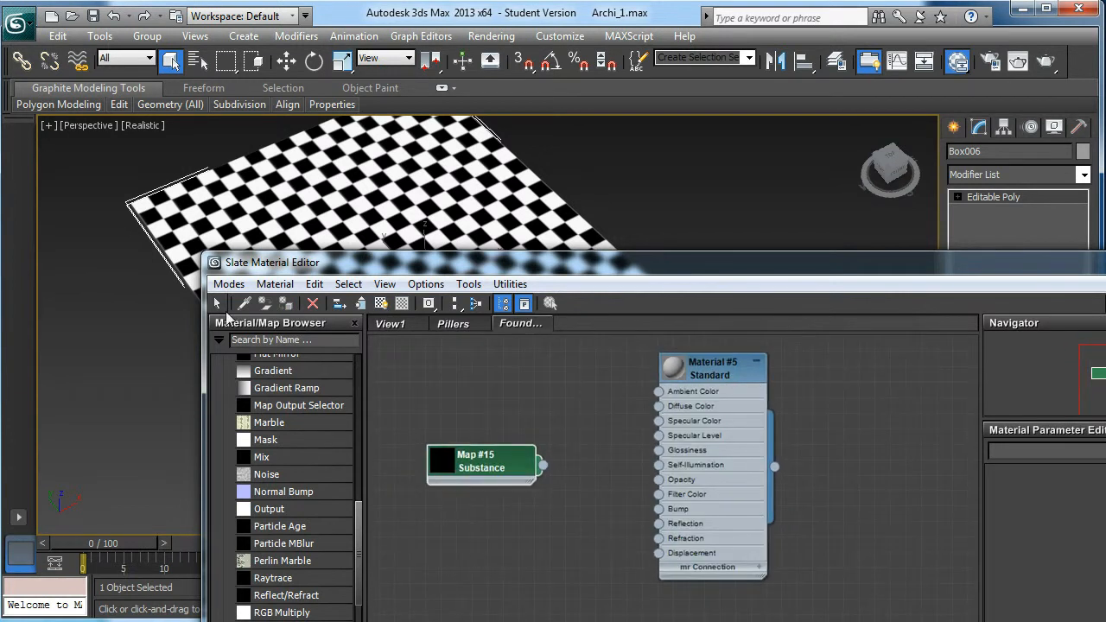
# Step: Space the Substance map and Standard material nodes apart and show the Substance map's parameters
pyautogui.moveTo(733, 392); pyautogui.dragTo(888, 423)
pyautogui.moveTo(491, 464); pyautogui.dragTo(537, 423)
pyautogui.doubleClick(538, 422)
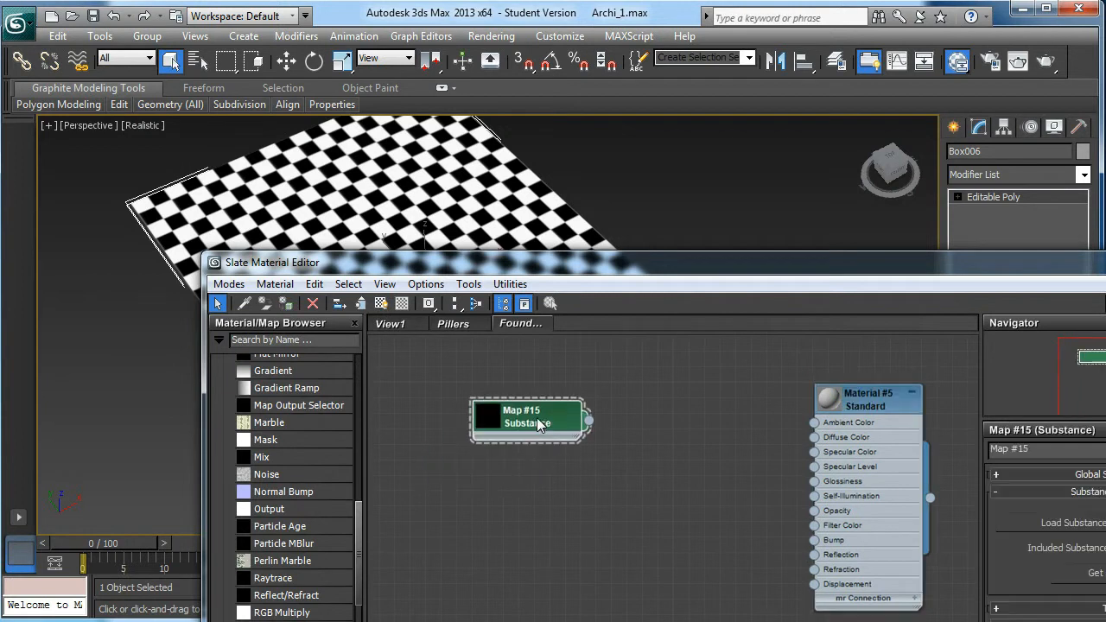
pyautogui.moveTo(782, 268); pyautogui.dragTo(592, 76)
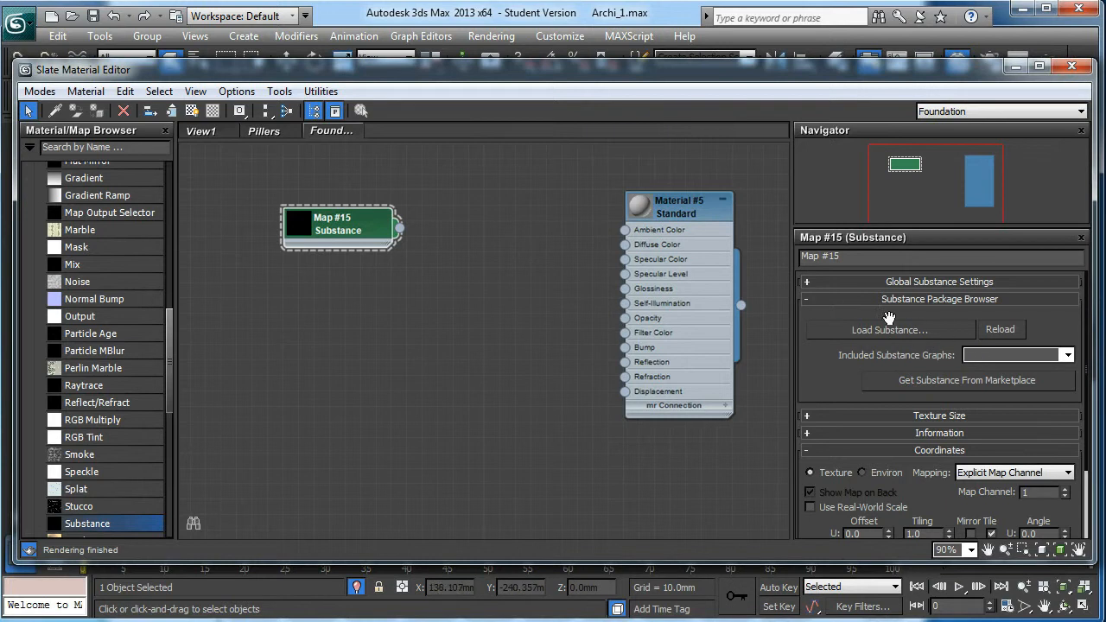
# Step: Switch to the browser's Substance Samples help page and examine the pavement textures
pyautogui.hotkey('alt', 'Tab')
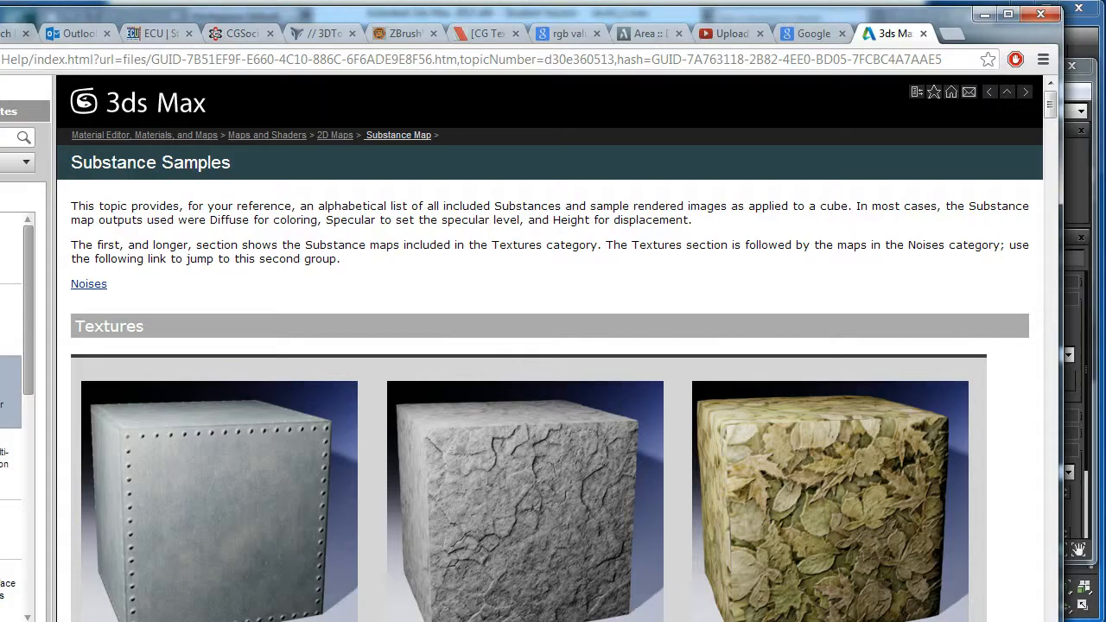
pyautogui.moveTo(1051, 117)
pyautogui.mouseDown()
pyautogui.moveTo(1035, 297)
pyautogui.moveTo(1043, 413)
pyautogui.moveTo(933, 416)
pyautogui.mouseUp()
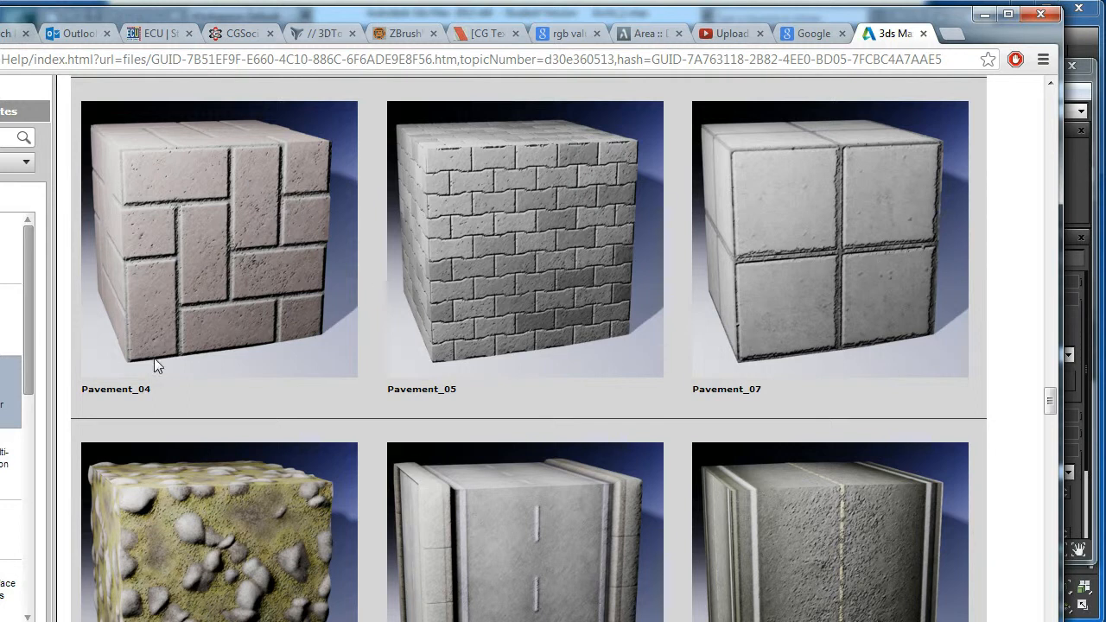
pyautogui.click(985, 15)
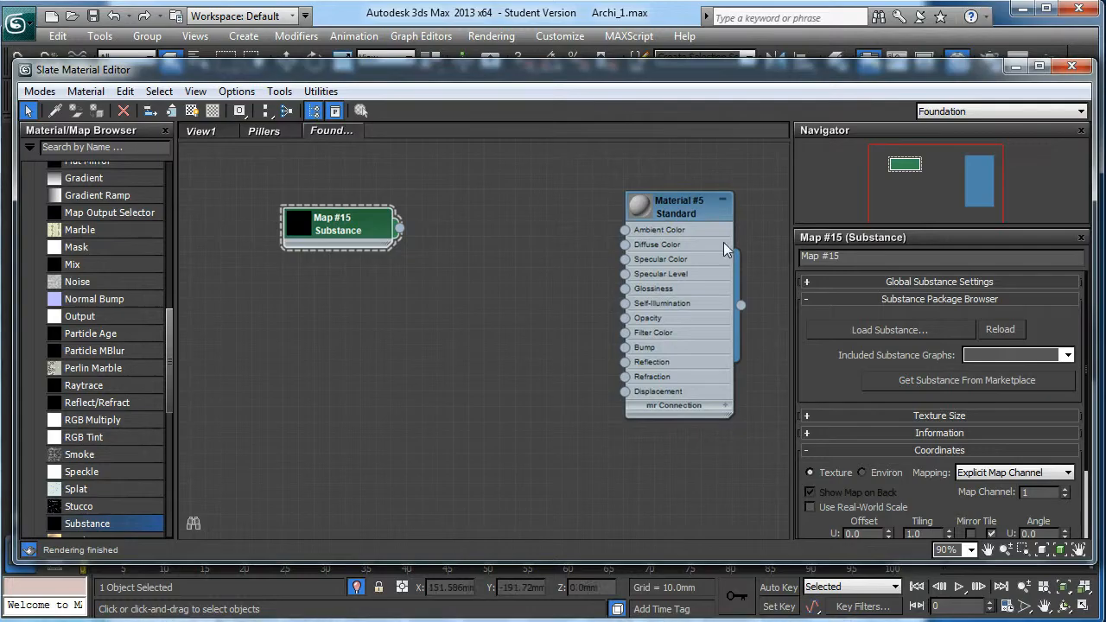
# Step: Load Pavement_04.sbsar from the Substance textures folder into the Substance map
pyautogui.click(855, 337)
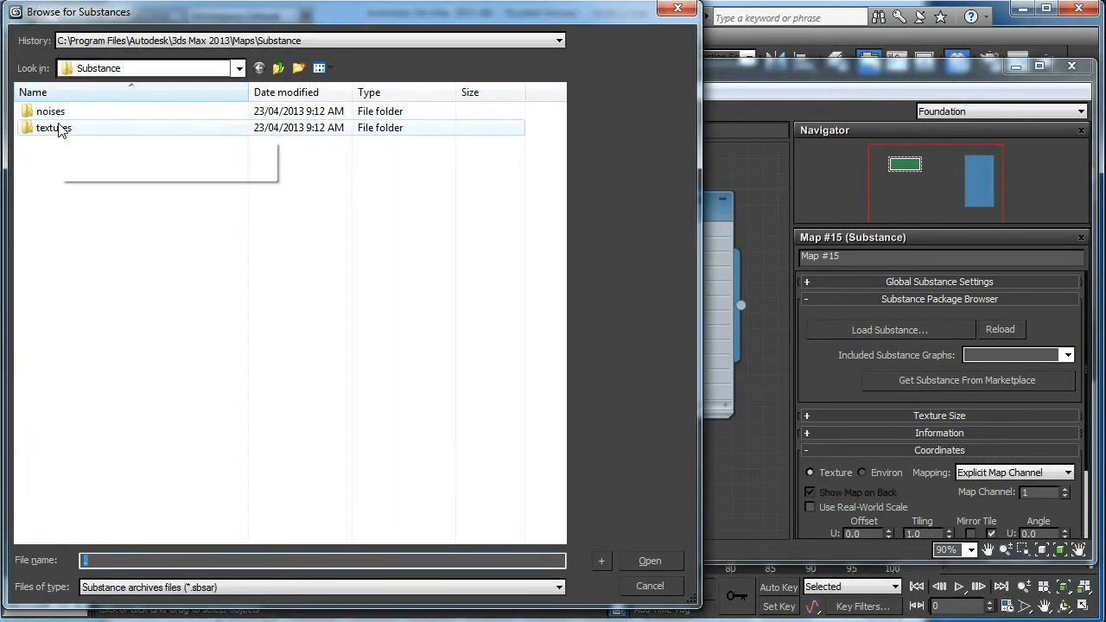
pyautogui.doubleClick(59, 130)
pyautogui.moveTo(560, 212); pyautogui.dragTo(548, 339)
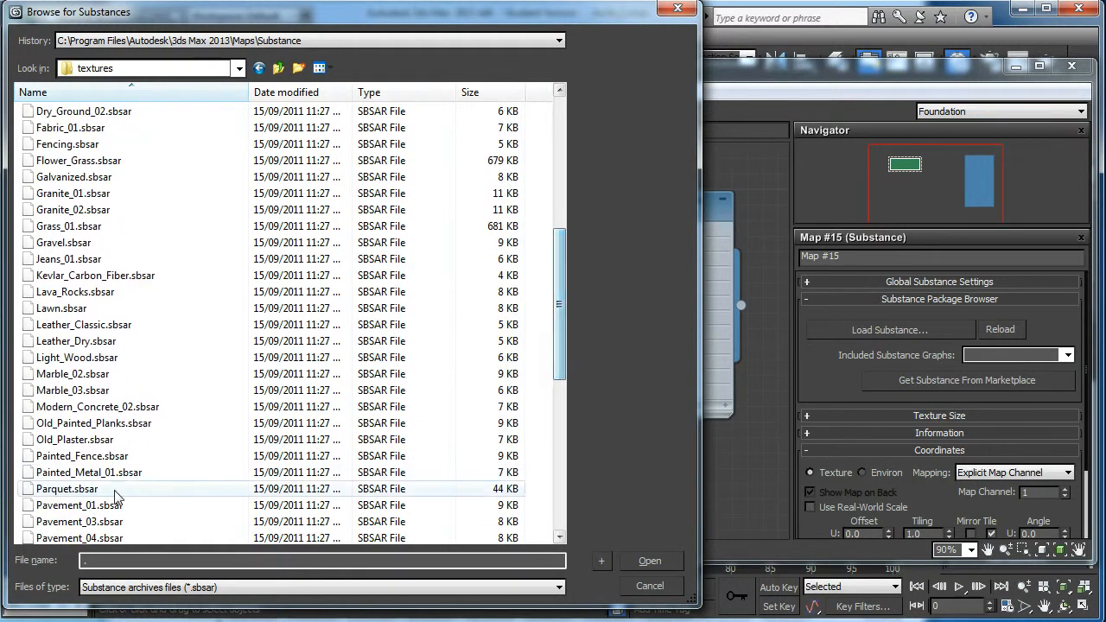
pyautogui.click(121, 538)
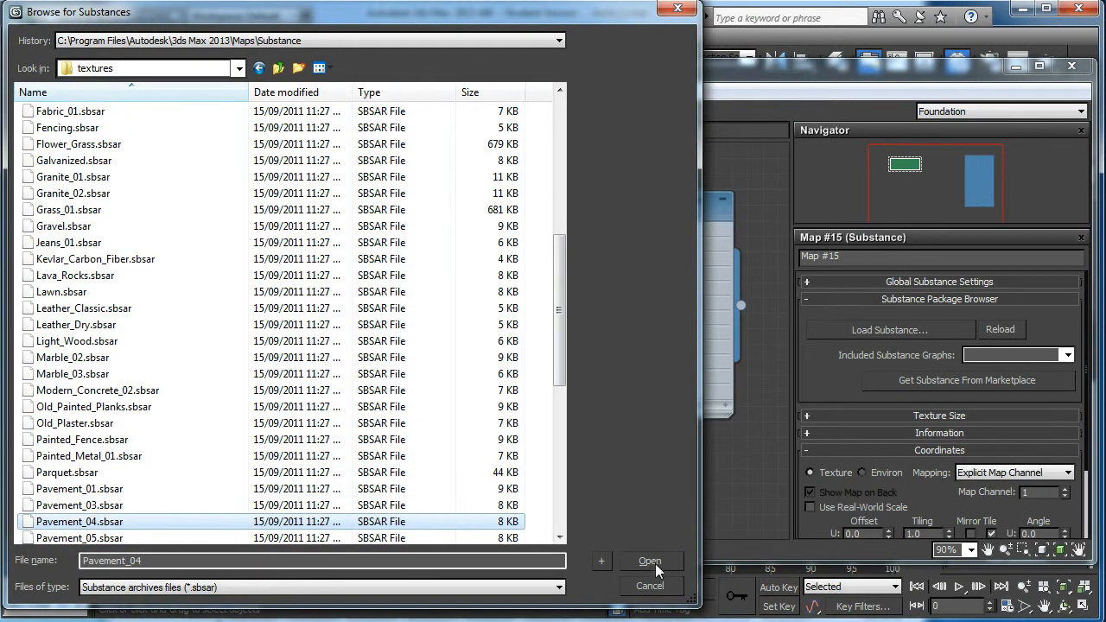
pyautogui.click(650, 561)
# Step: Connect the Substance map's Diffuse output to the Standard material's Diffuse Color and place the Map Output Selector node between them
pyautogui.moveTo(337, 227); pyautogui.dragTo(368, 233)
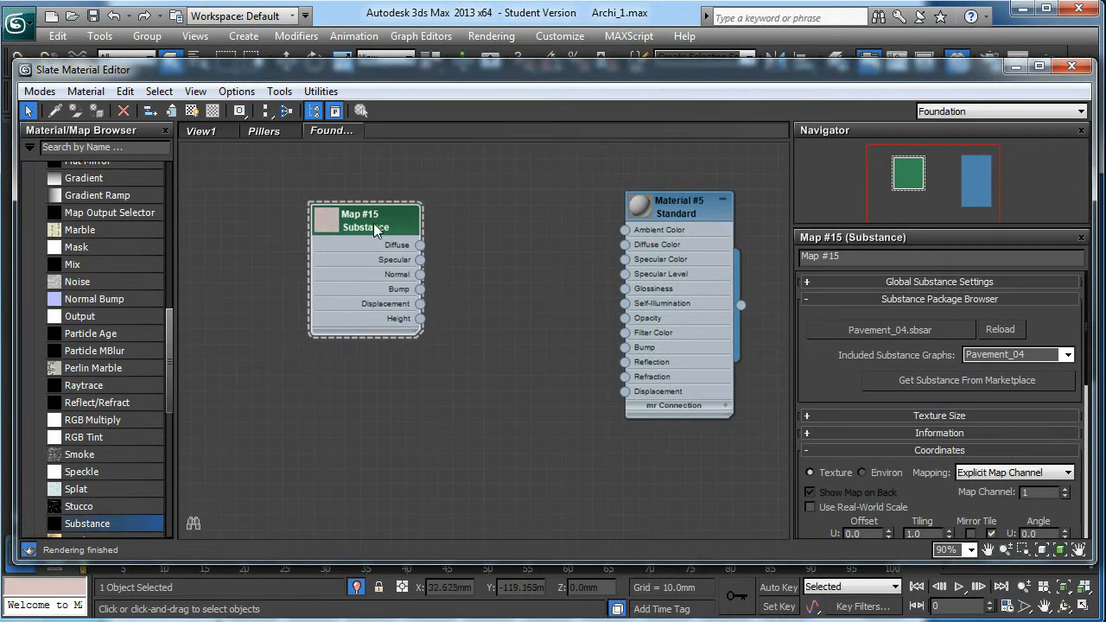
pyautogui.scroll(4, 369, 234)
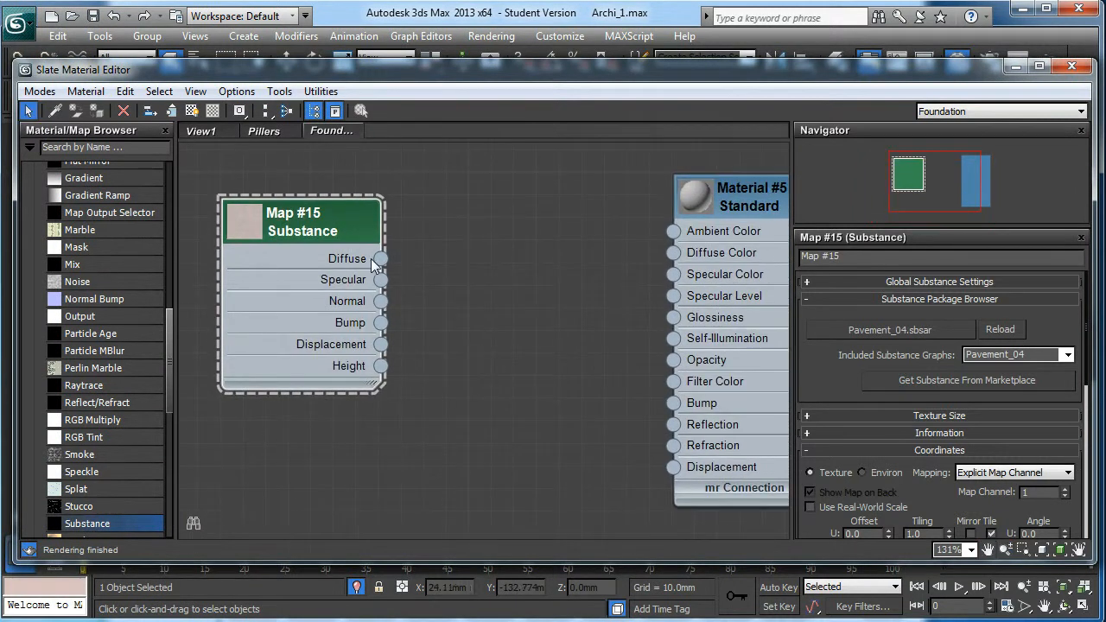
pyautogui.moveTo(383, 256); pyautogui.dragTo(674, 253)
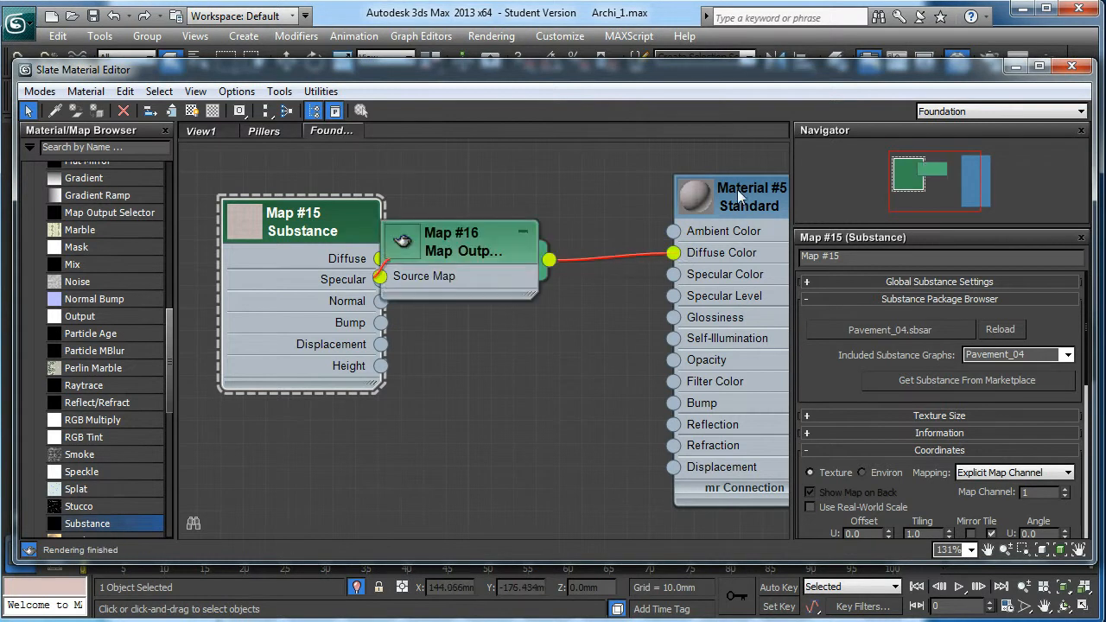
pyautogui.moveTo(499, 244); pyautogui.dragTo(557, 245)
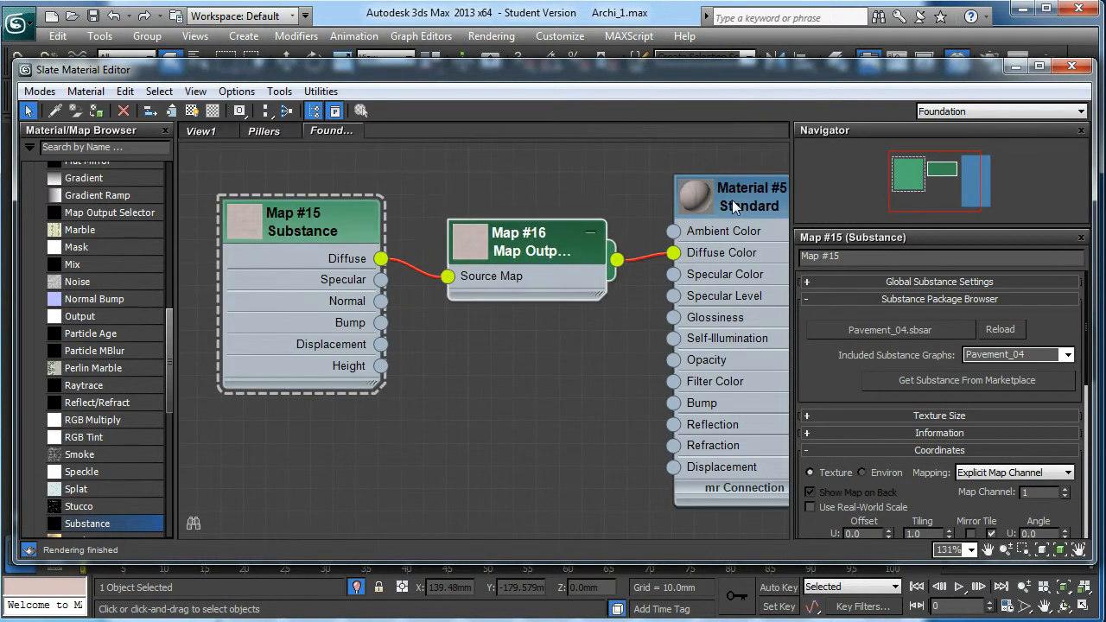
# Step: Assign the Standard material to the selected slab and show its pavement texture in the viewport
pyautogui.rightClick(732, 199)
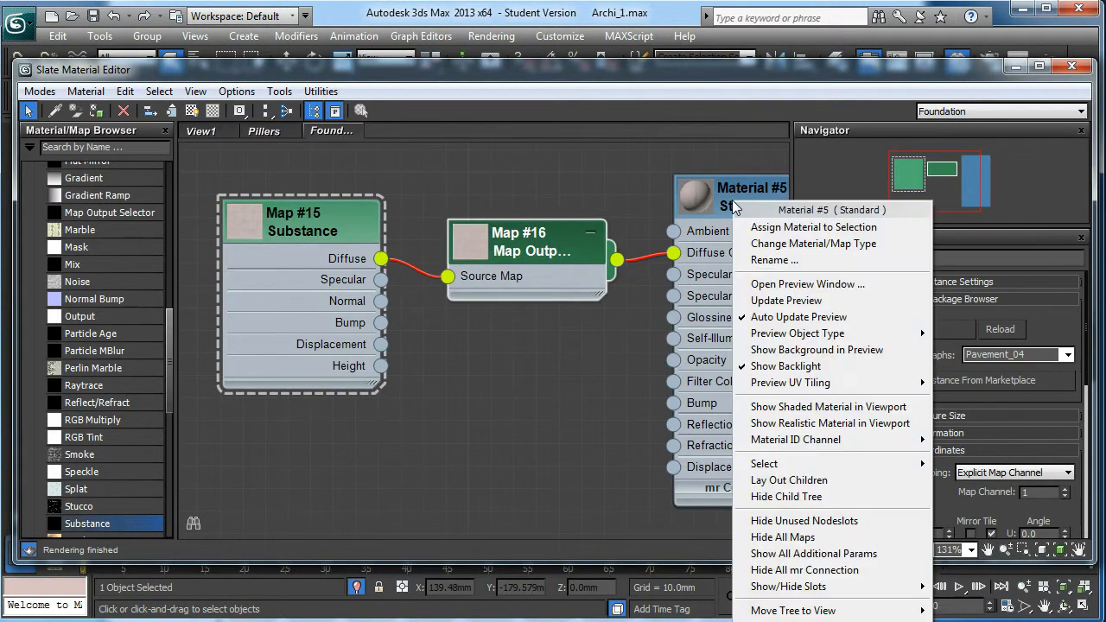
pyautogui.click(829, 227)
pyautogui.moveTo(663, 65)
pyautogui.mouseDown()
pyautogui.moveTo(595, 460)
pyautogui.moveTo(638, 424)
pyautogui.moveTo(584, 418)
pyautogui.moveTo(628, 407)
pyautogui.mouseUp()
pyautogui.click(140, 126)
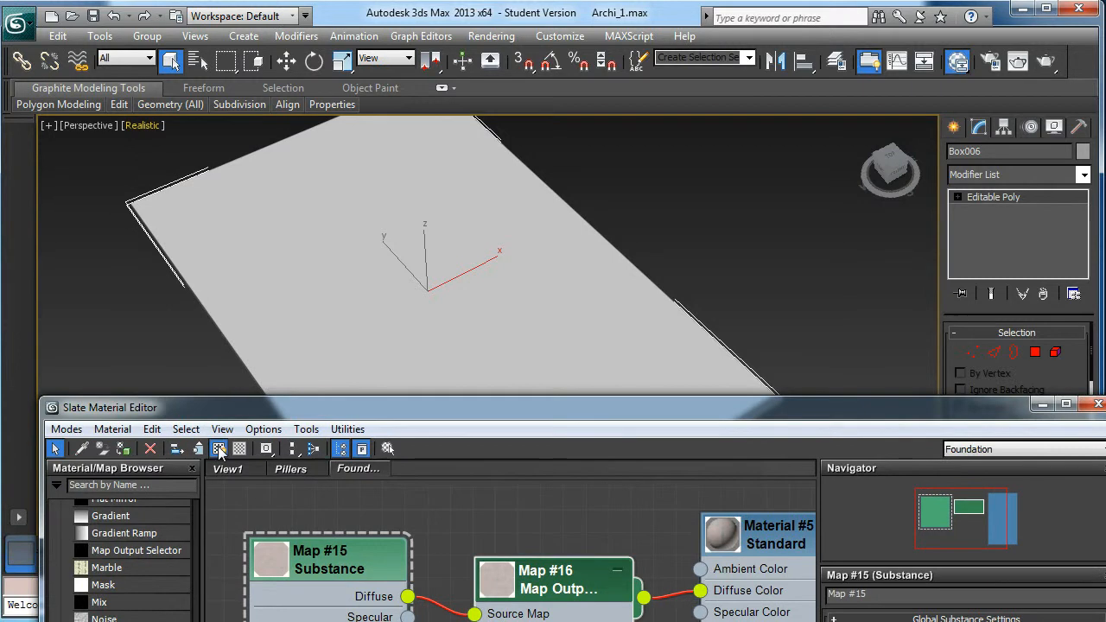
pyautogui.click(219, 449)
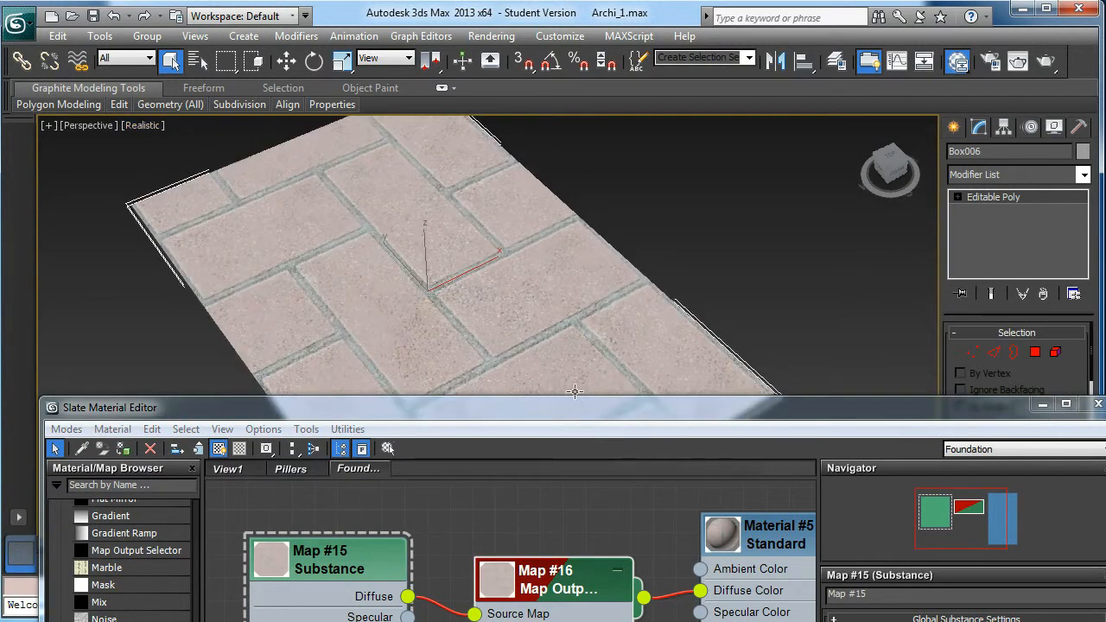
# Step: Set the Substance map's U and V tiling to 8
pyautogui.click(335, 556)
pyautogui.moveTo(425, 409); pyautogui.dragTo(339, 89)
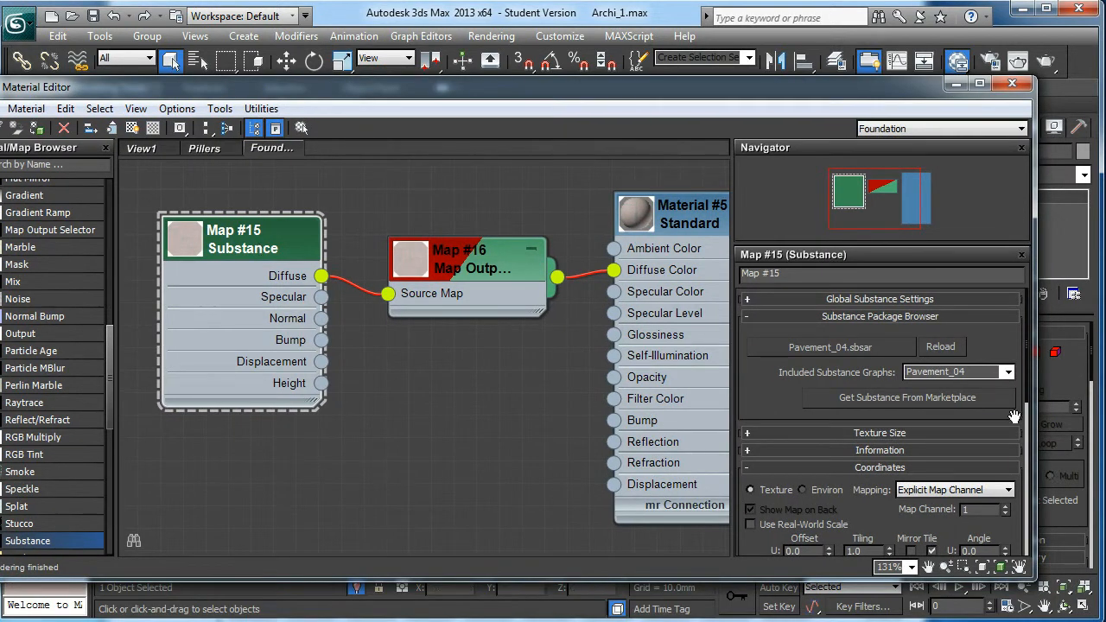
pyautogui.scroll(-5, 1015, 417)
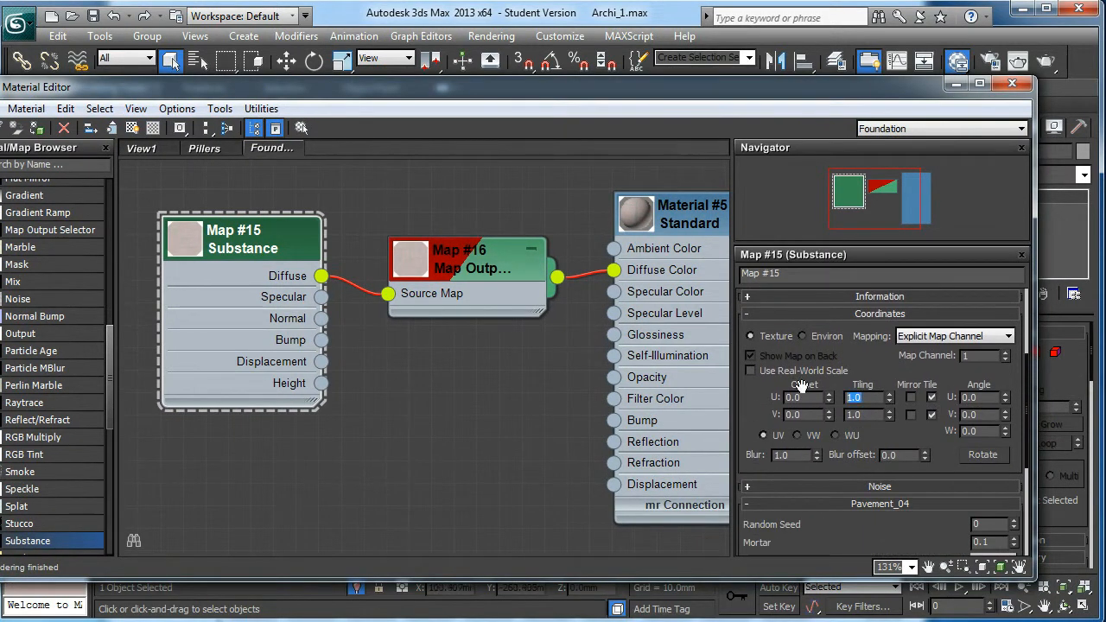
pyautogui.press('Tab')
pyautogui.write('8')
pyautogui.press('Return')
# Step: Render the perspective view of the slab to check the pavement tiling, and dismiss the rendered image
pyautogui.moveTo(747, 92); pyautogui.dragTo(653, 529)
pyautogui.keyDown('alt'); pyautogui.moveTo(575, 335); pyautogui.dragTo(588, 366, button='middle'); pyautogui.keyUp('alt')
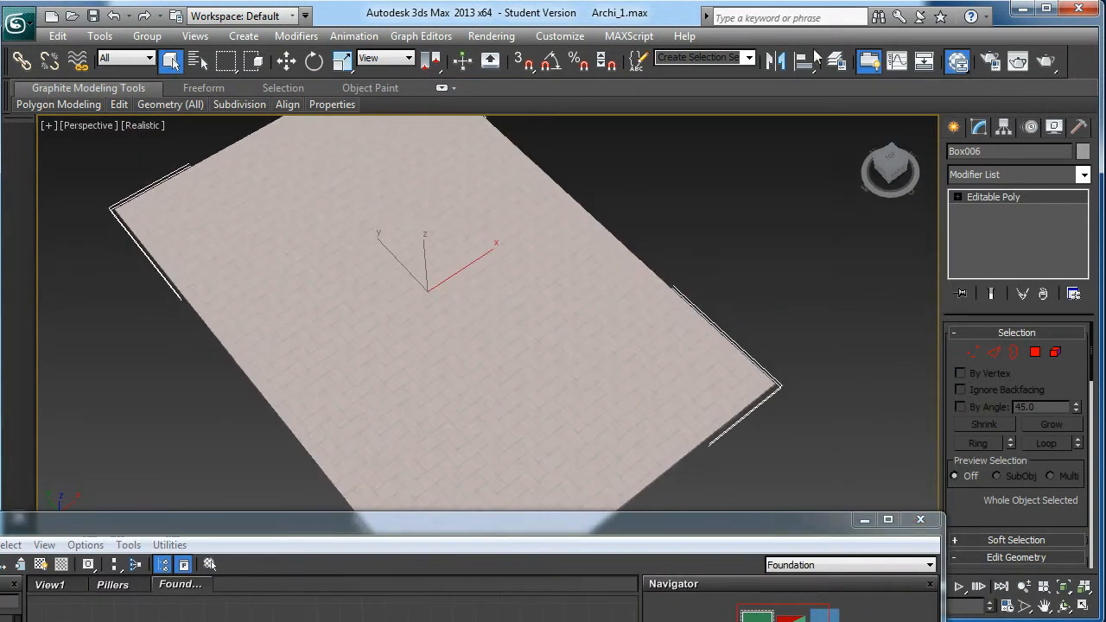
pyautogui.click(1046, 62)
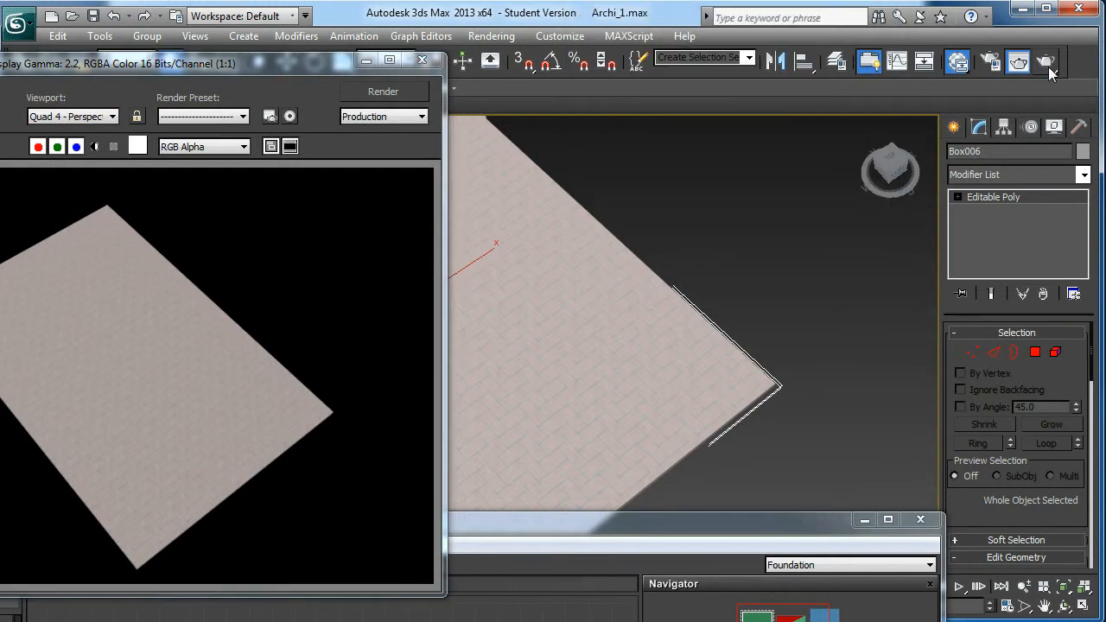
pyautogui.moveTo(309, 61); pyautogui.dragTo(616, 14)
pyautogui.click(729, 15)
# Step: Insert a Color Correction map between the Map Output Selector and the material's Diffuse Color
pyautogui.moveTo(498, 522); pyautogui.dragTo(645, 156)
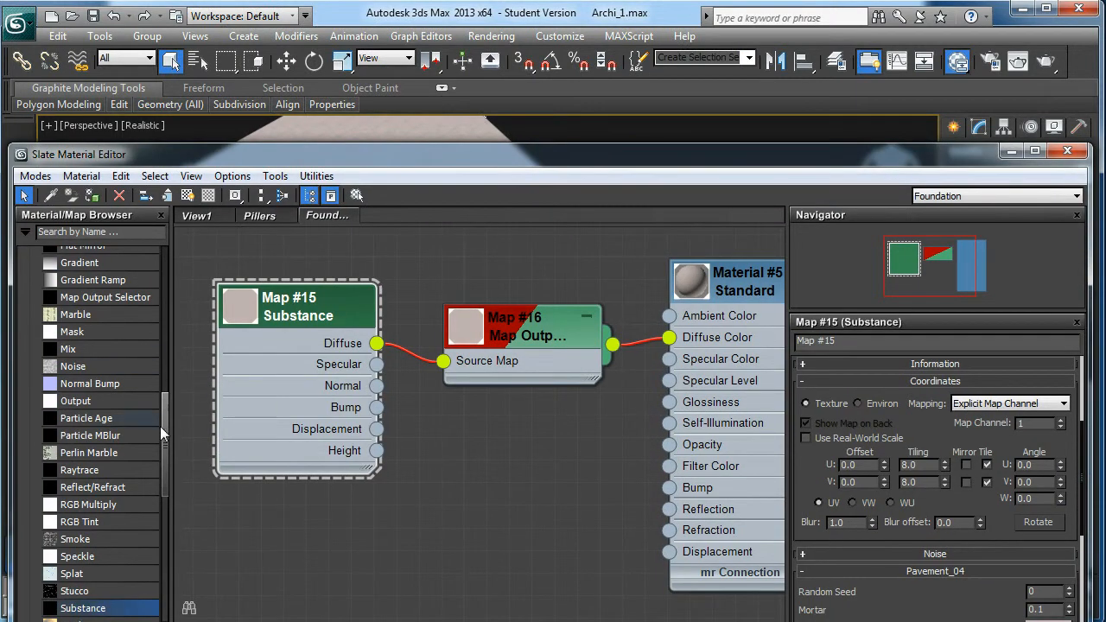
pyautogui.scroll(5, 166, 376)
pyautogui.moveTo(164, 396); pyautogui.dragTo(163, 359)
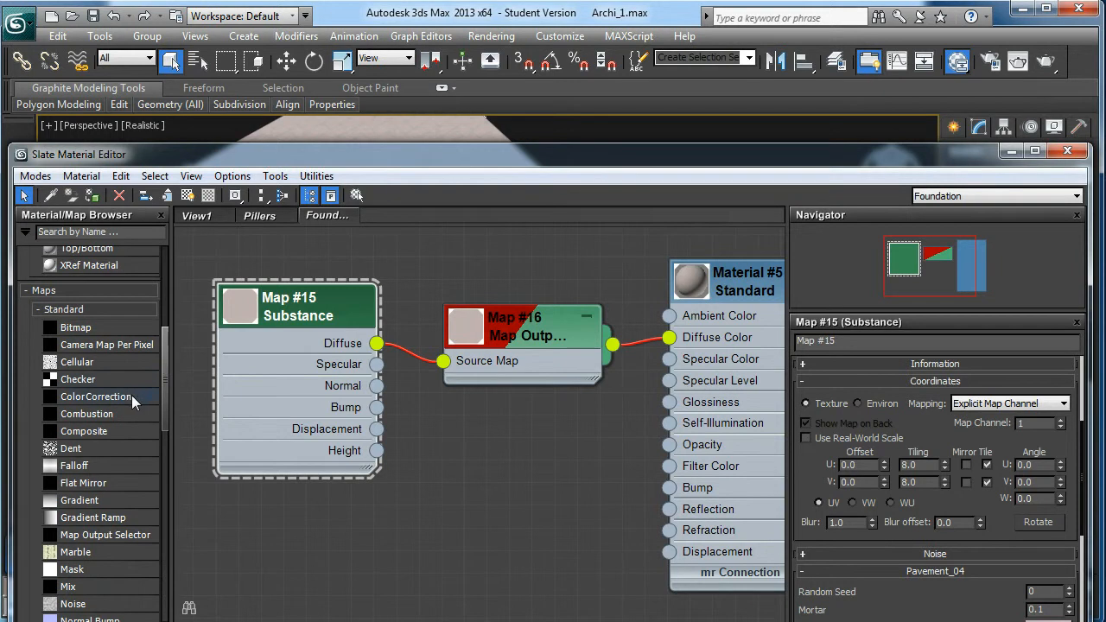
pyautogui.moveTo(641, 342); pyautogui.dragTo(617, 344)
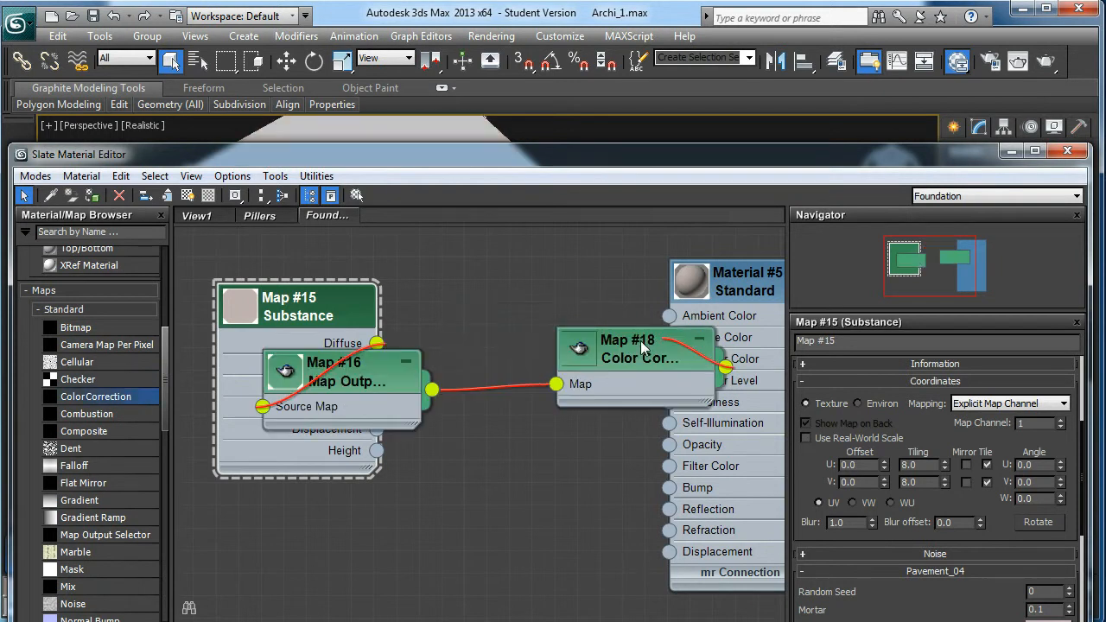
# Step: Rearrange the Substance, Map Output Selector, Color Correction and Standard material nodes into a row without overlaps
pyautogui.moveTo(390, 375); pyautogui.dragTo(549, 282)
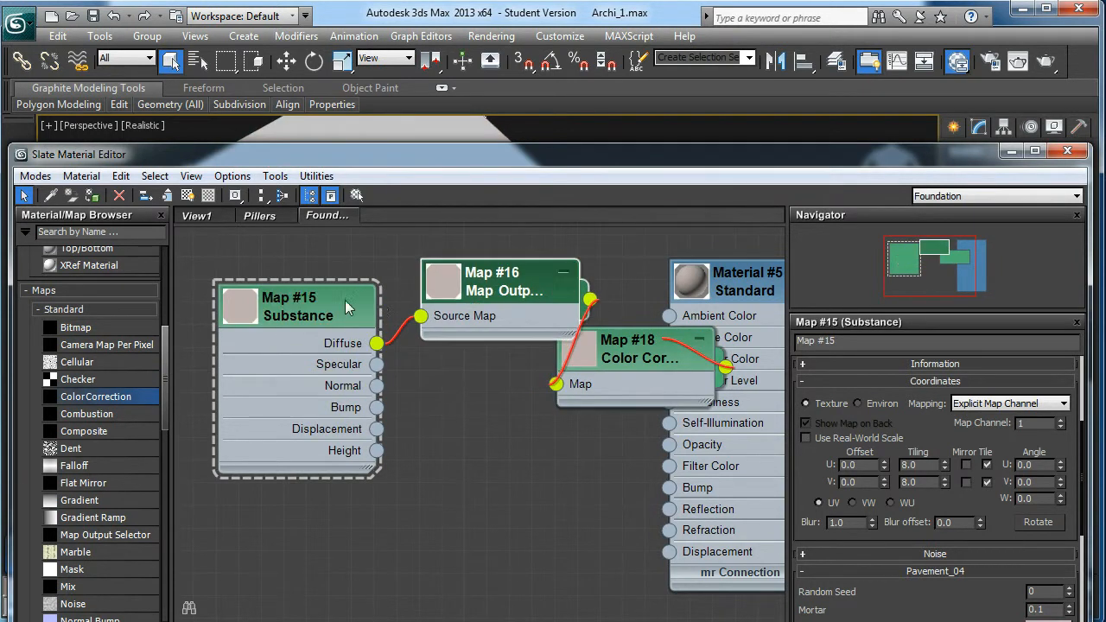
pyautogui.moveTo(365, 305); pyautogui.dragTo(342, 305)
pyautogui.click(628, 347)
pyautogui.moveTo(484, 288); pyautogui.dragTo(440, 312)
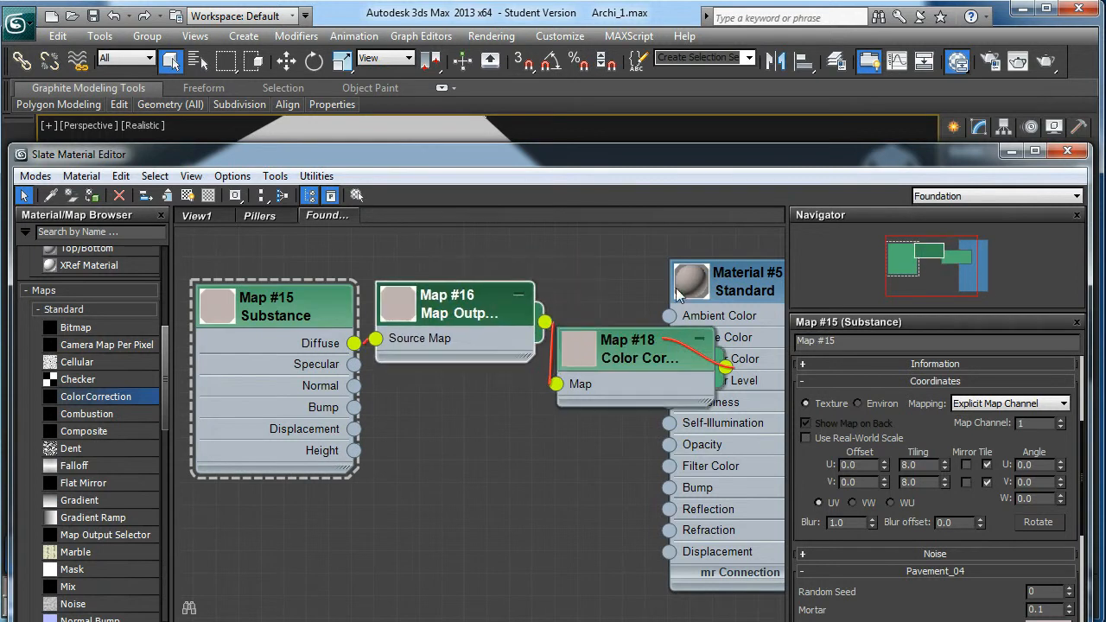
pyautogui.scroll(-2, 652, 285)
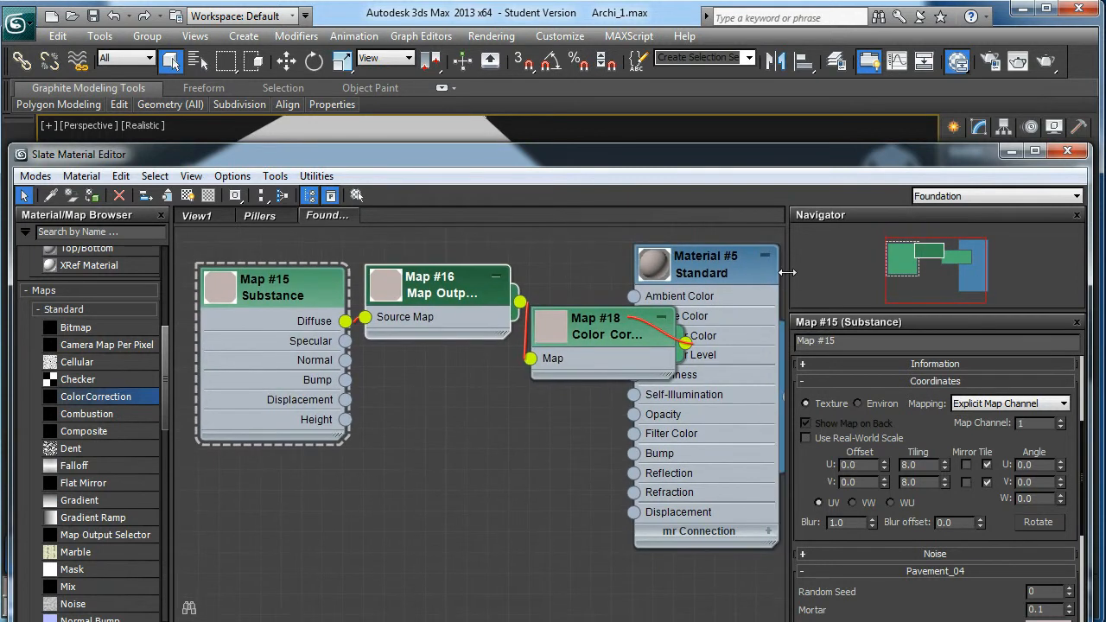
pyautogui.moveTo(838, 157); pyautogui.dragTo(869, 82)
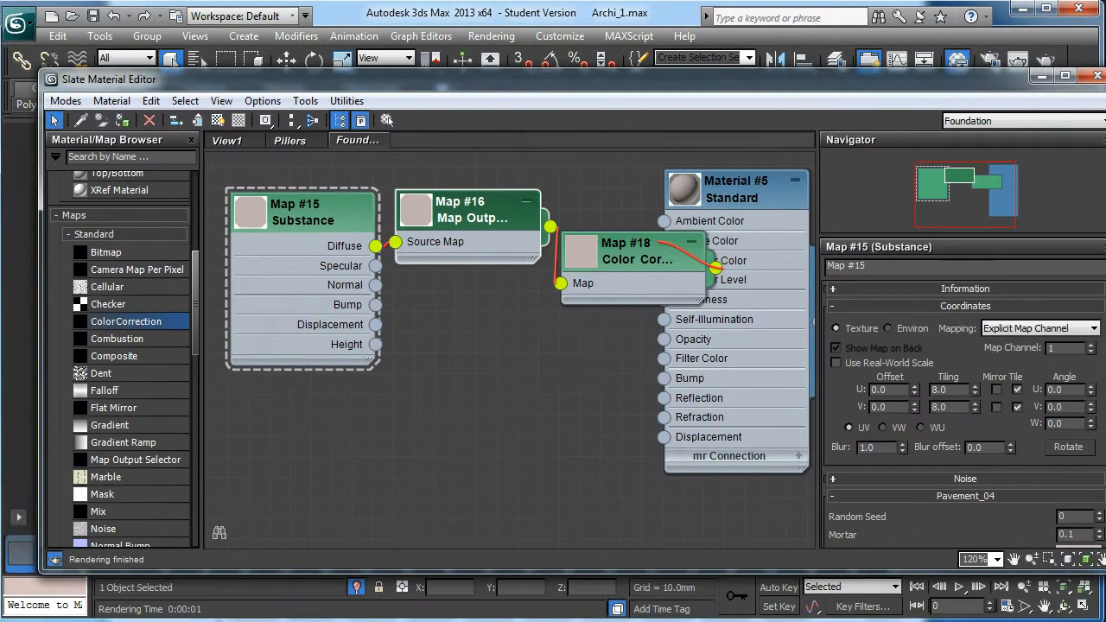
pyautogui.moveTo(691, 216); pyautogui.dragTo(733, 216)
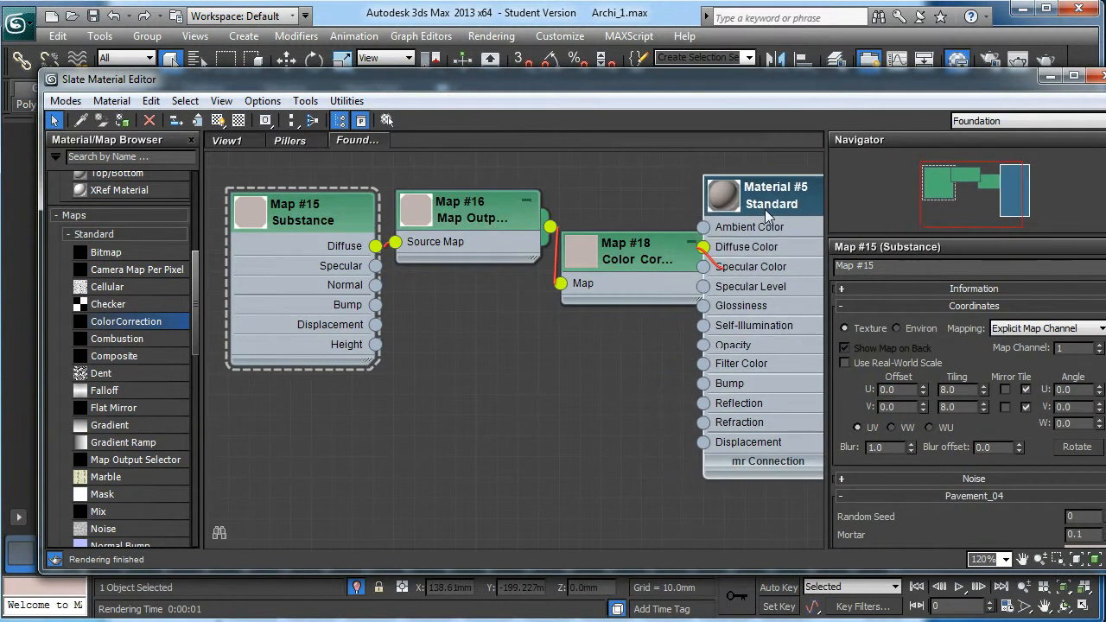
pyautogui.moveTo(345, 211); pyautogui.dragTo(324, 211)
pyautogui.moveTo(619, 260); pyautogui.dragTo(603, 243)
pyautogui.moveTo(446, 224); pyautogui.dragTo(427, 224)
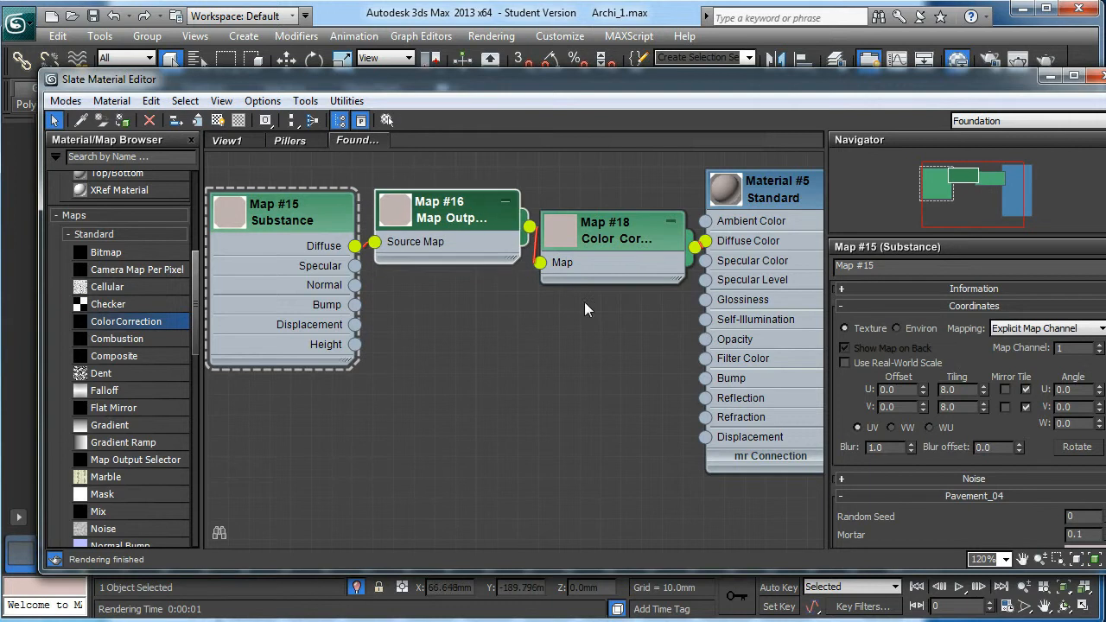
pyautogui.click(605, 237)
pyautogui.scroll(-5, 857, 418)
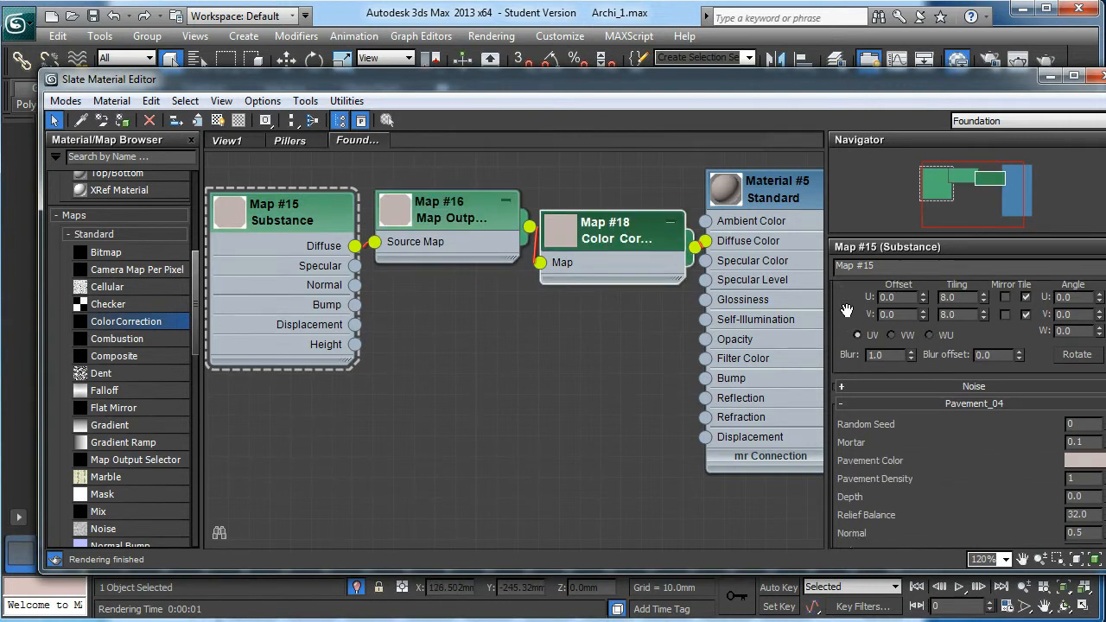
pyautogui.scroll(3, 858, 363)
pyautogui.moveTo(858, 256); pyautogui.dragTo(880, 306)
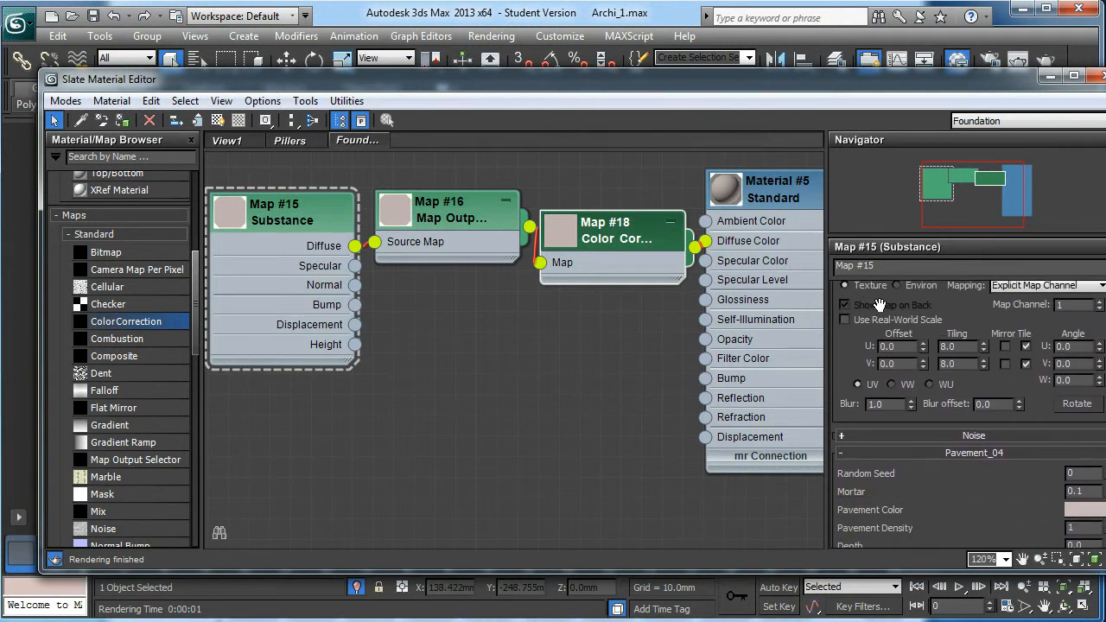
pyautogui.rightClick(617, 237)
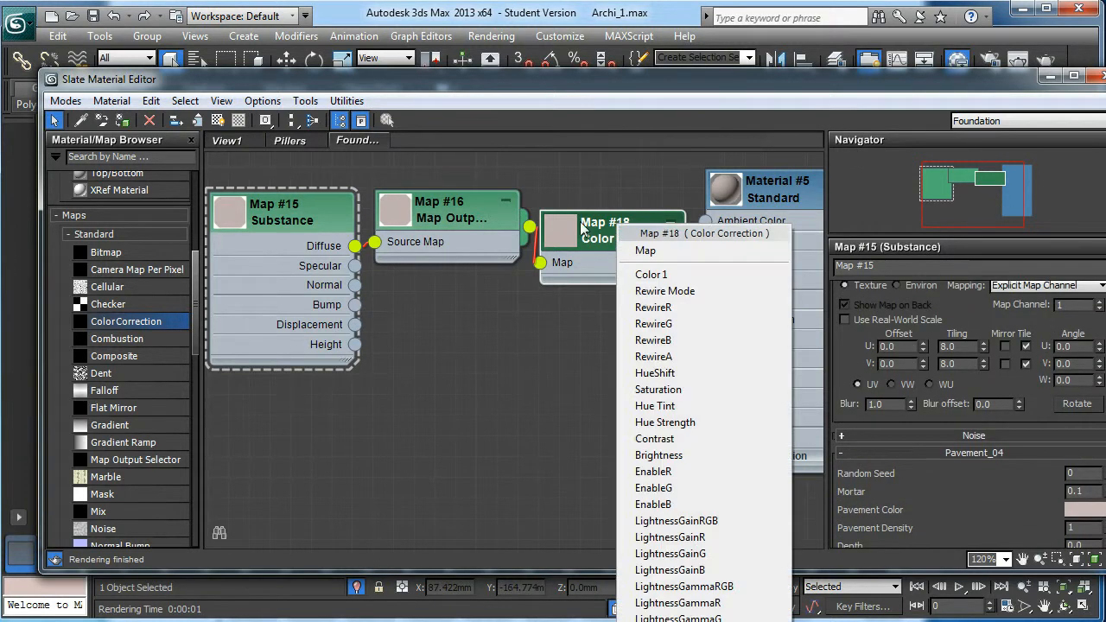
pyautogui.click(806, 346)
pyautogui.moveTo(842, 354); pyautogui.dragTo(848, 463)
pyautogui.moveTo(840, 321); pyautogui.dragTo(843, 379)
# Step: Open the Color Correction map's parameters and switch its Lightness mode to Advanced
pyautogui.click(617, 239)
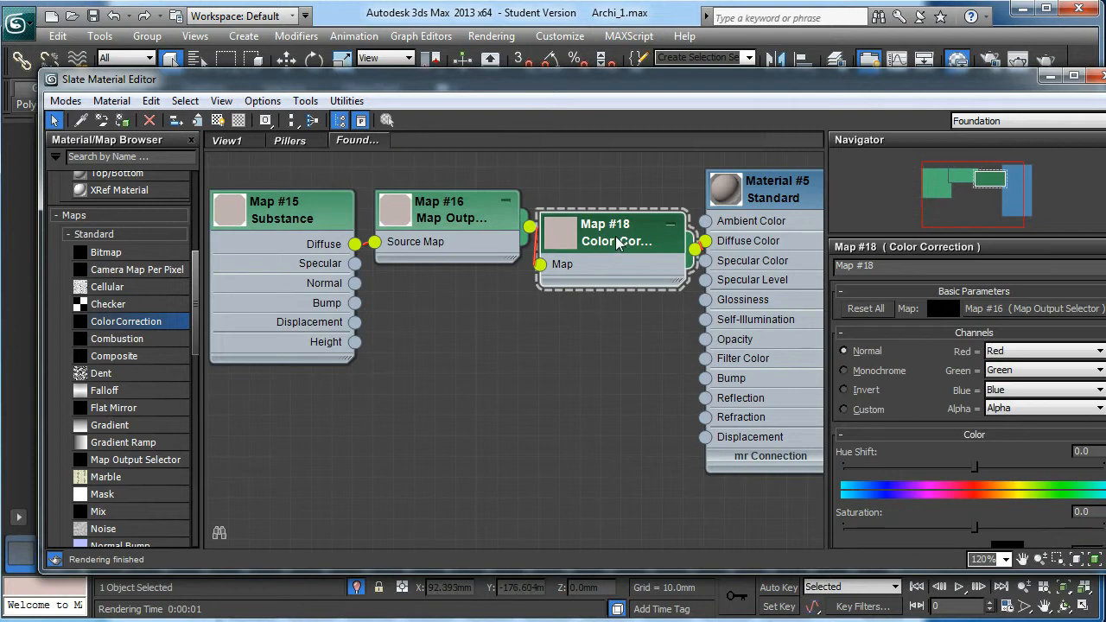
pyautogui.scroll(-5, 1008, 399)
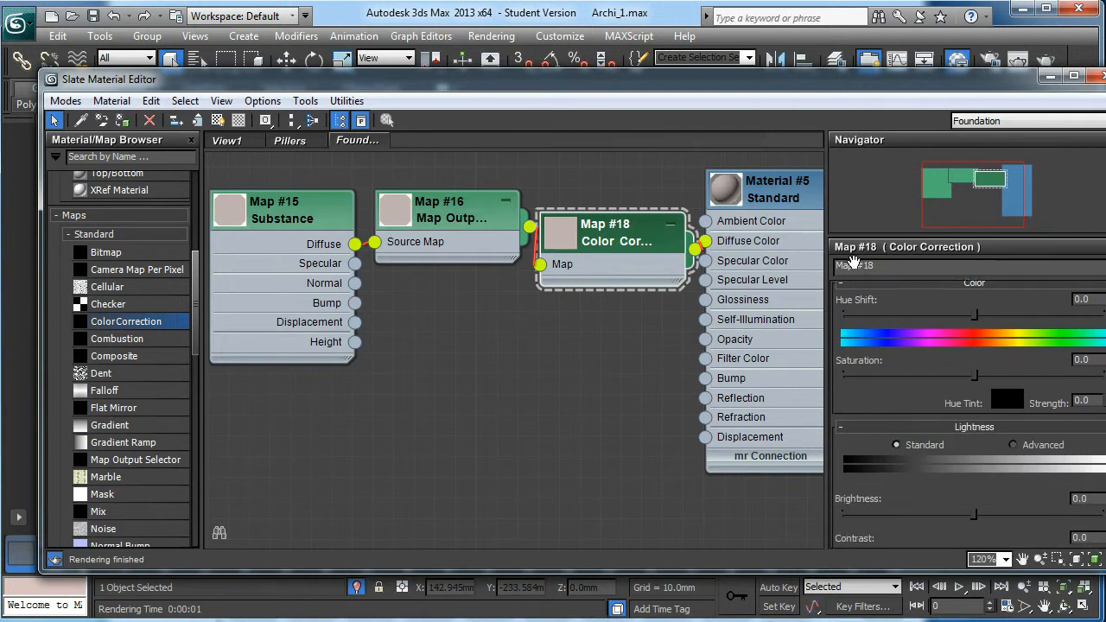
pyautogui.click(1007, 398)
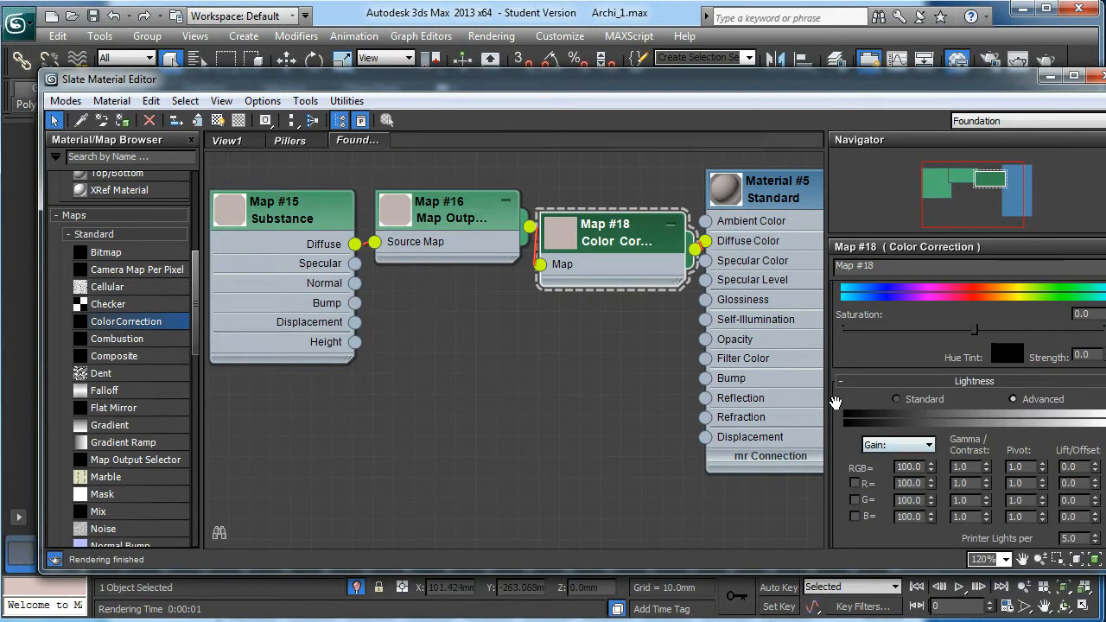
pyautogui.moveTo(836, 404); pyautogui.dragTo(842, 391)
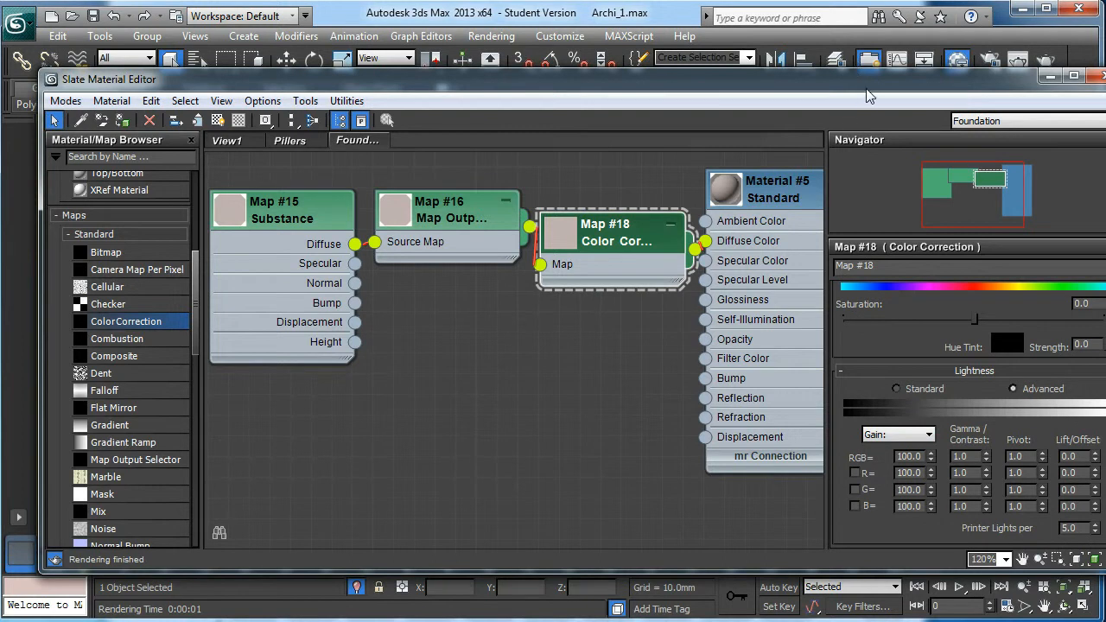
# Step: Set the Color Correction map's RGB Gamma/Contrast to 0.44
pyautogui.doubleClick(974, 457)
pyautogui.write('0.44')
pyautogui.press('Return')
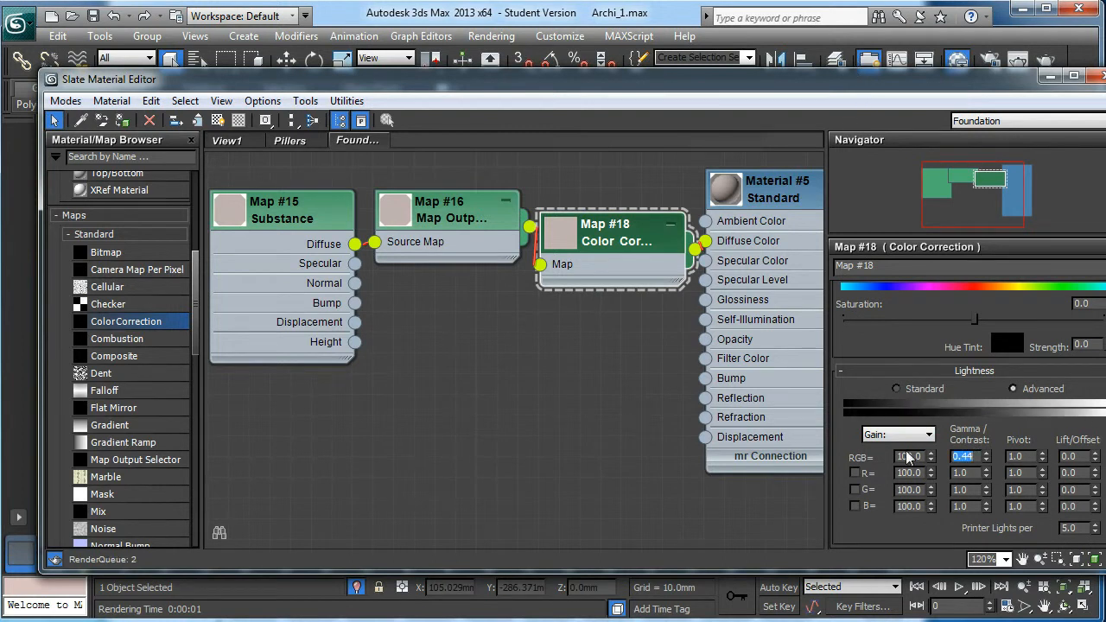
# Step: Uncover the perspective viewport and set it to show Realistic Materials with Maps
pyautogui.moveTo(888, 84); pyautogui.dragTo(689, 486)
pyautogui.click(147, 122)
pyautogui.click(145, 125)
pyautogui.click(174, 226)
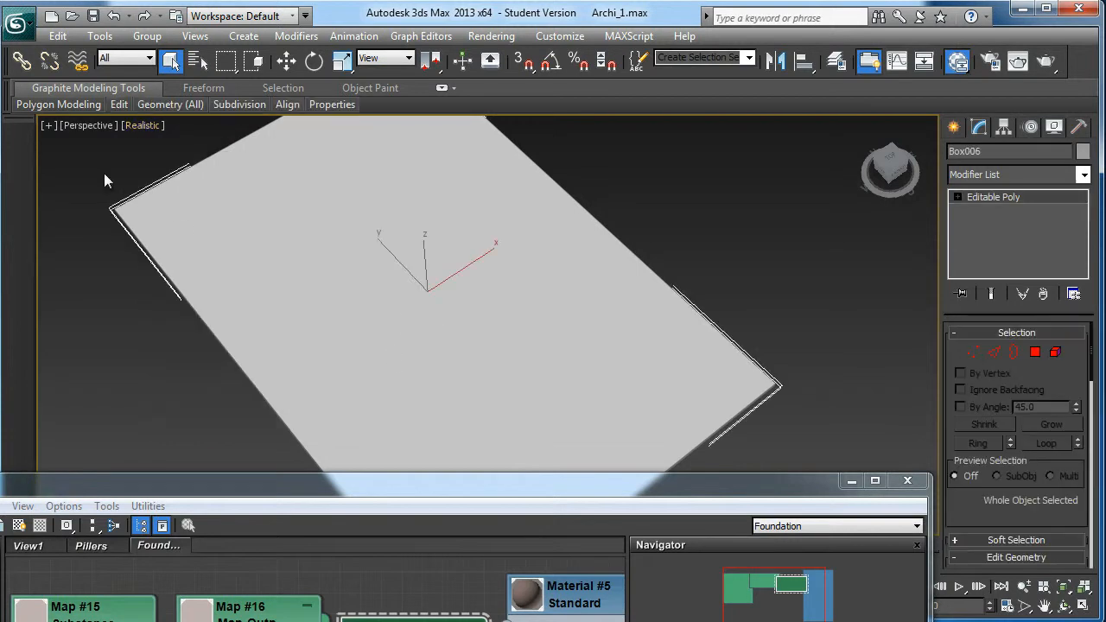
pyautogui.click(137, 124)
pyautogui.moveTo(188, 380)
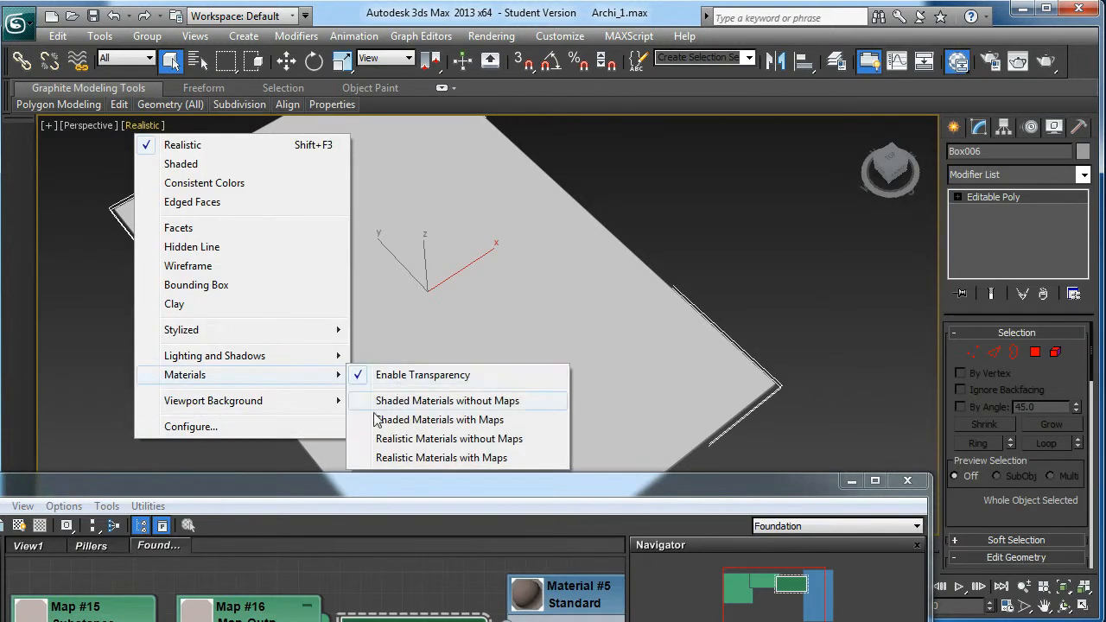
pyautogui.click(401, 460)
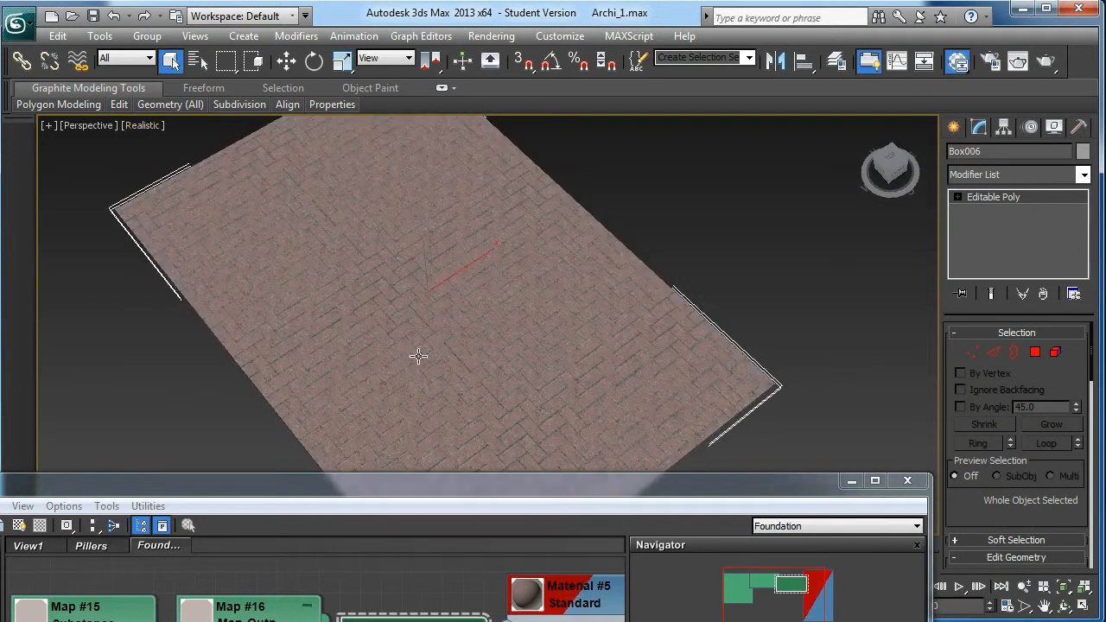
# Step: Examine the pavement pattern on the driveway slab up close and in context with the garage and pillars
pyautogui.scroll(8, 435, 282)
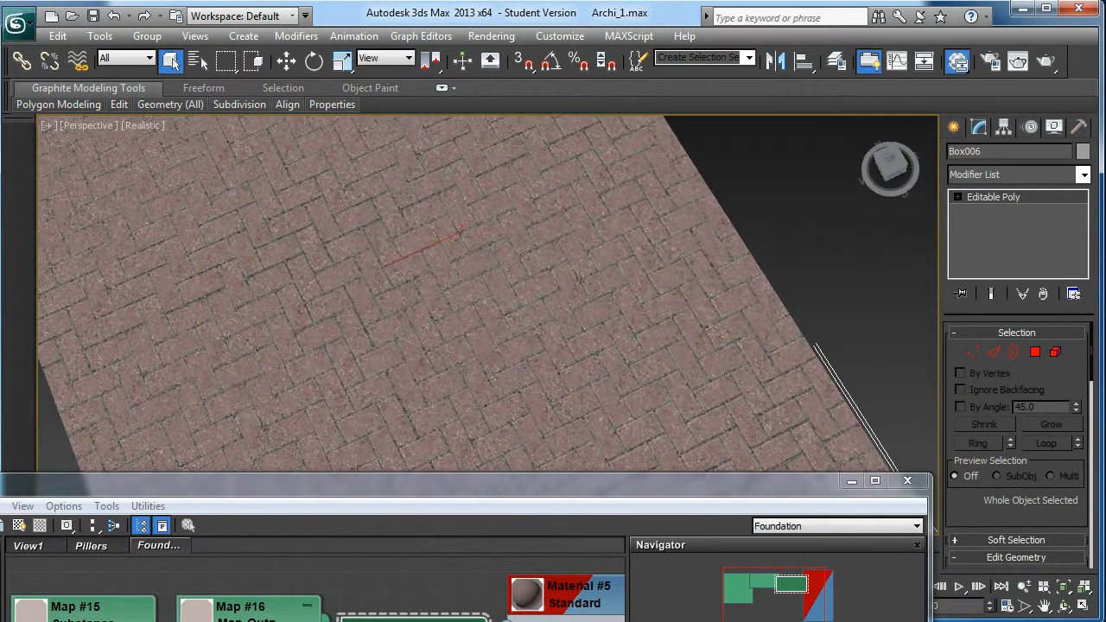
pyautogui.scroll(-3, 461, 203)
pyautogui.keyDown('alt'); pyautogui.moveTo(472, 161); pyautogui.dragTo(391, 302, button='middle'); pyautogui.keyUp('alt')
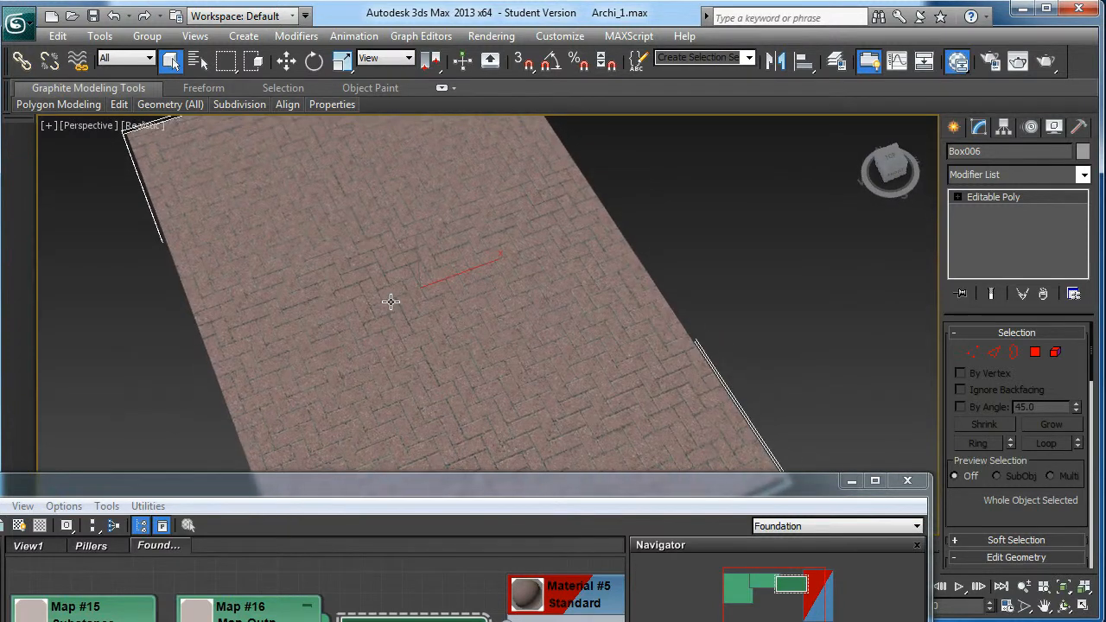
pyautogui.hotkey('alt', 'w')
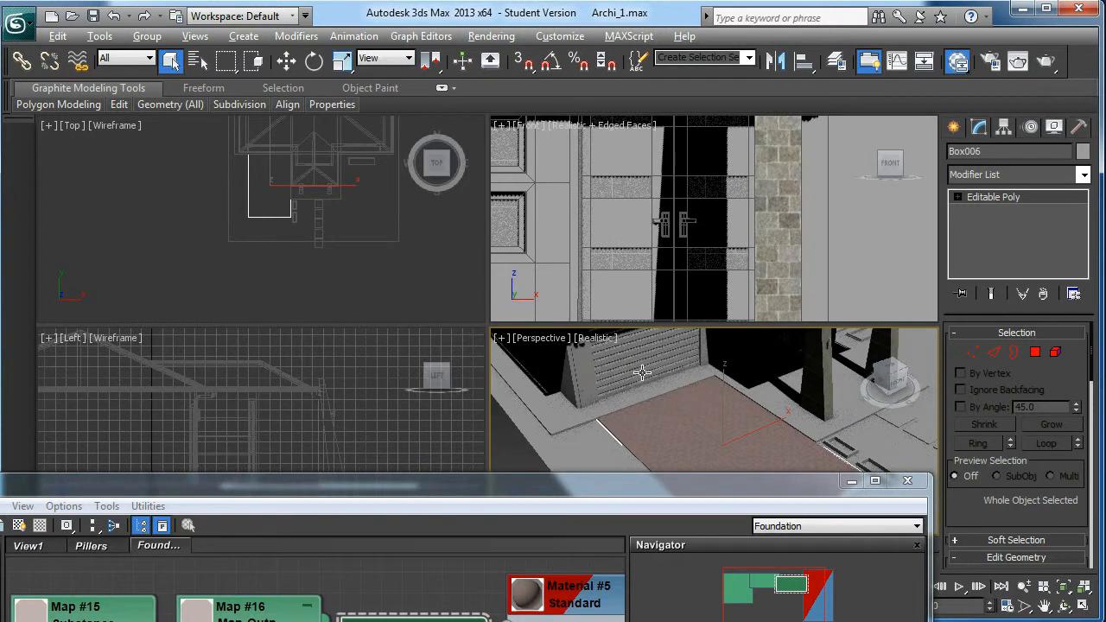
pyautogui.hotkey('alt', 'w')
pyautogui.scroll(-10, 641, 372)
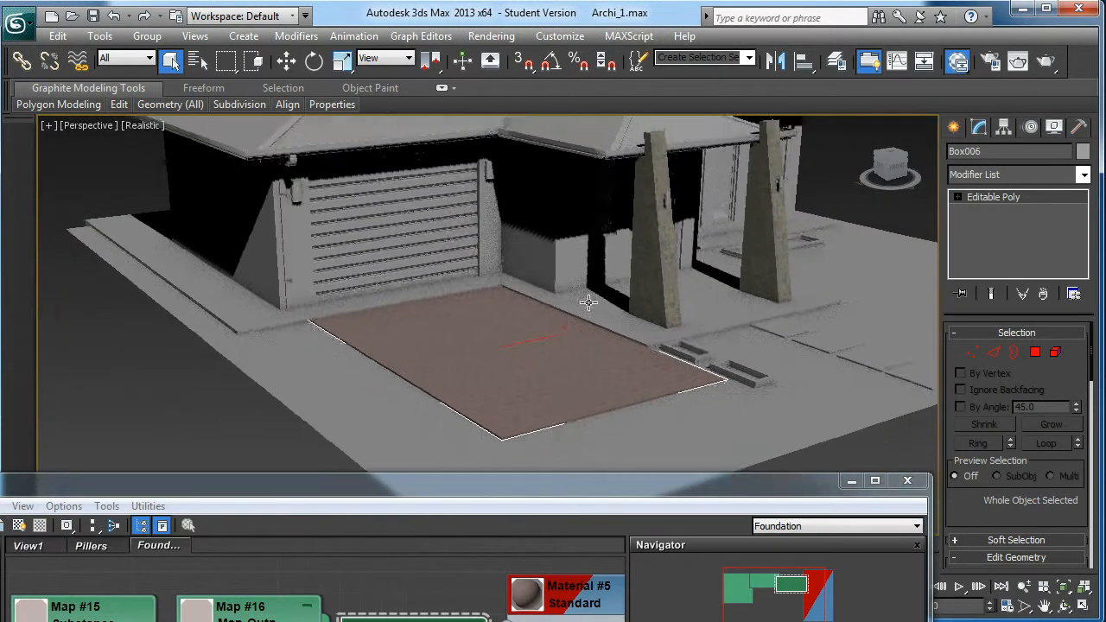
pyautogui.scroll(2, 524, 403)
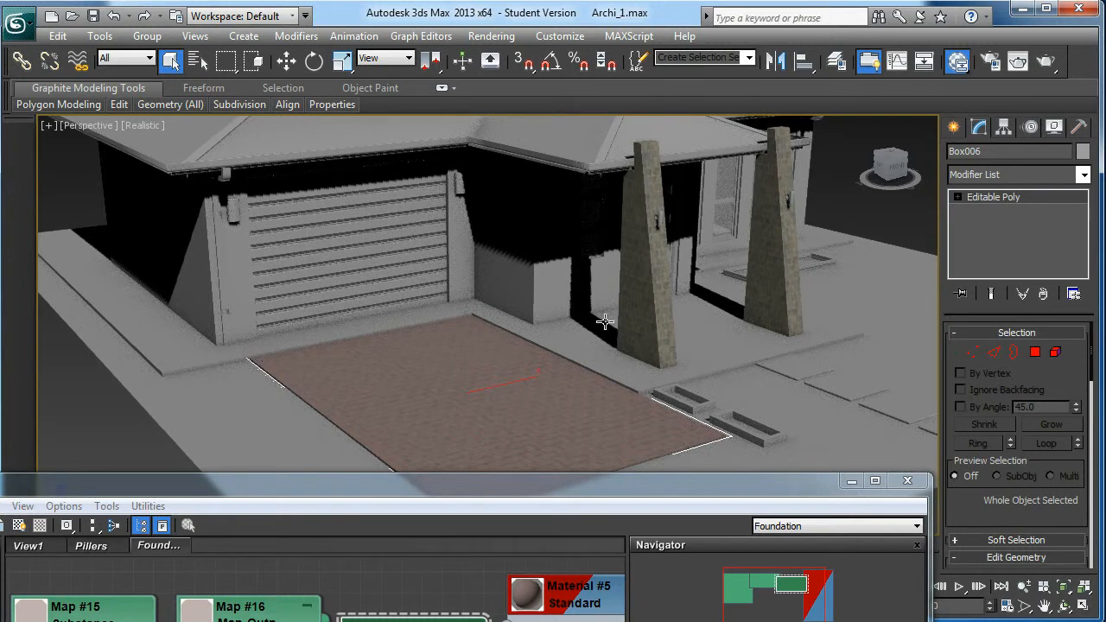
pyautogui.keyDown('alt'); pyautogui.moveTo(521, 286); pyautogui.dragTo(606, 320, button='middle'); pyautogui.keyUp('alt')
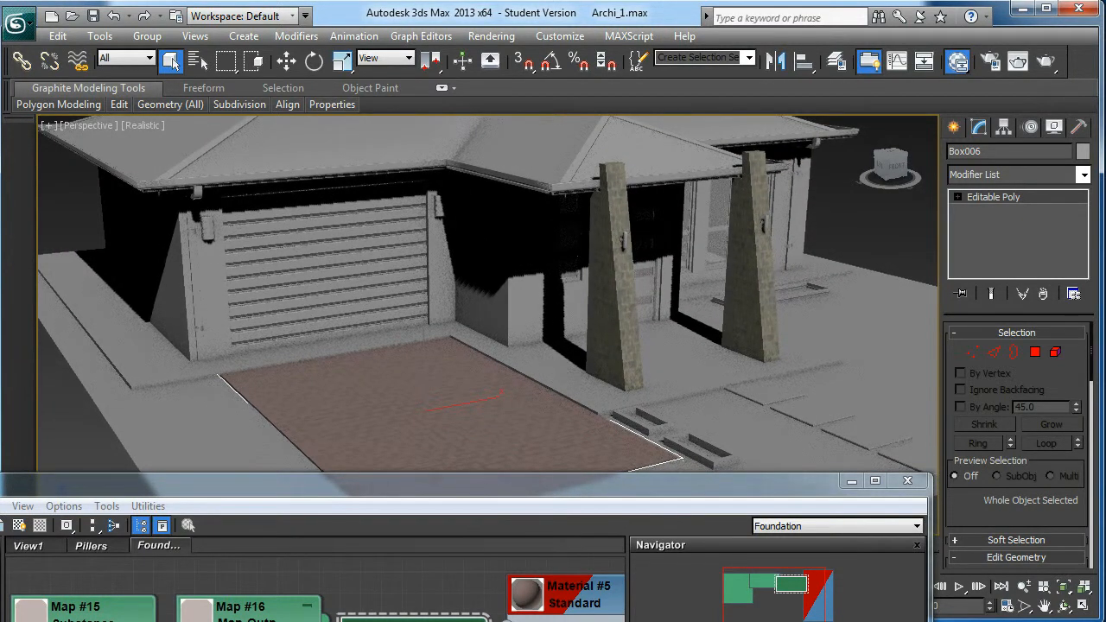
# Step: Open the Substance map's Pavement Color and darken it to a Value of 104
pyautogui.moveTo(420, 498); pyautogui.dragTo(571, 446)
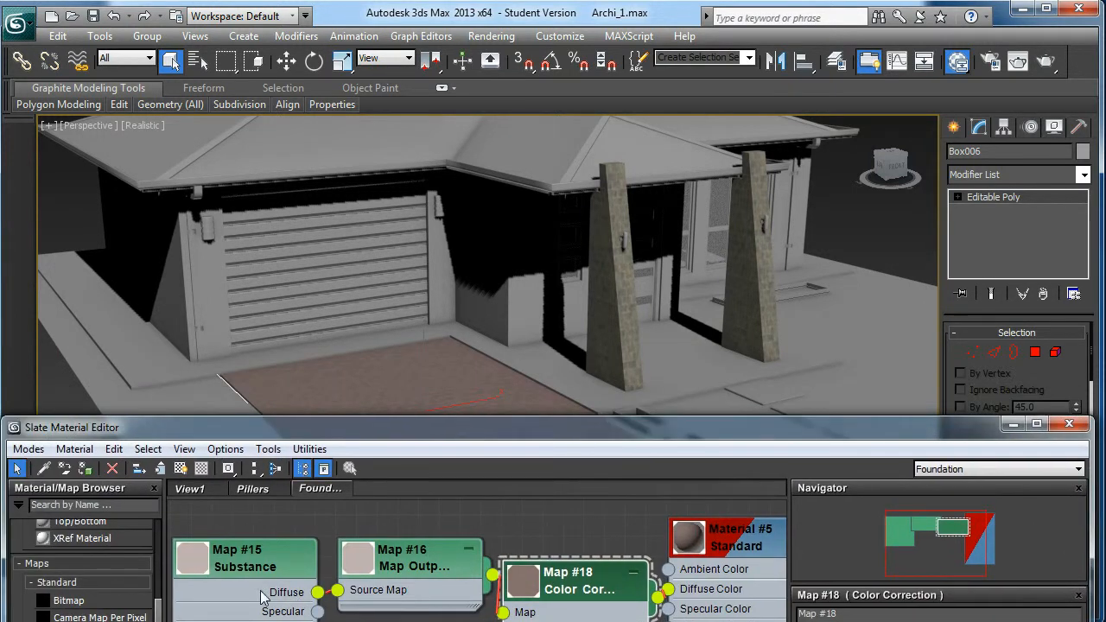
pyautogui.moveTo(347, 435); pyautogui.dragTo(354, 278)
pyautogui.click(259, 408)
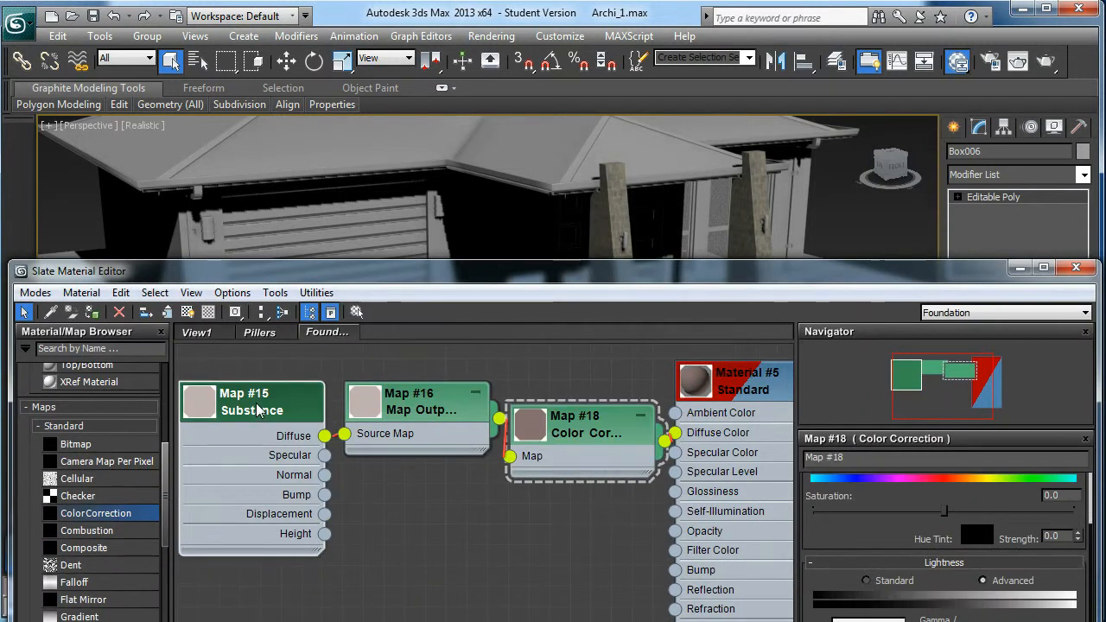
pyautogui.moveTo(592, 283); pyautogui.dragTo(481, 38)
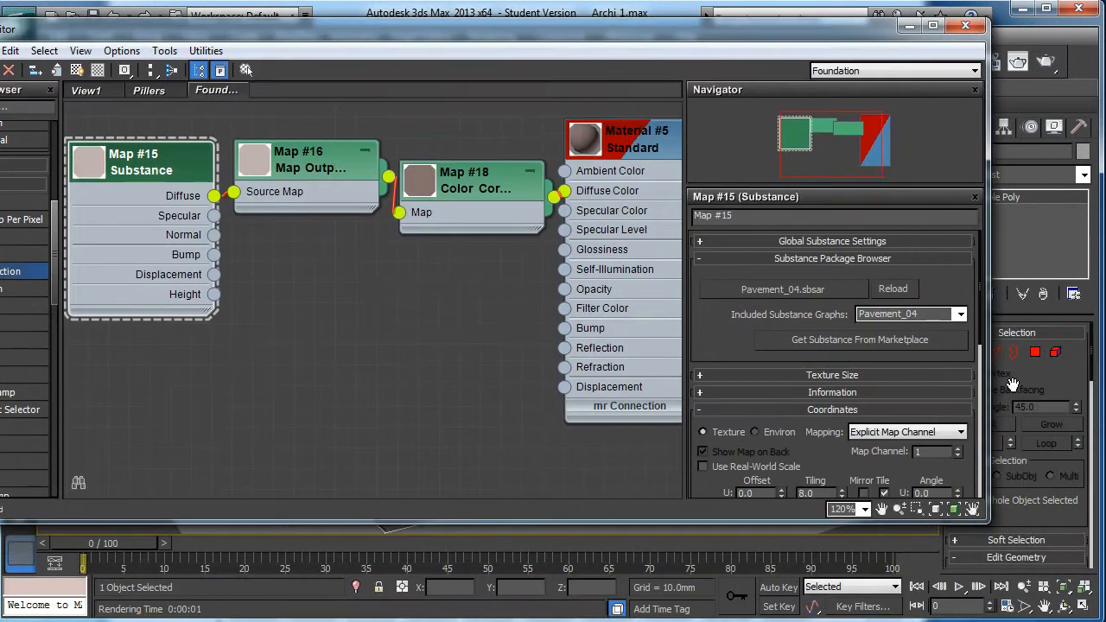
pyautogui.moveTo(980, 316); pyautogui.dragTo(983, 444)
pyautogui.click(954, 388)
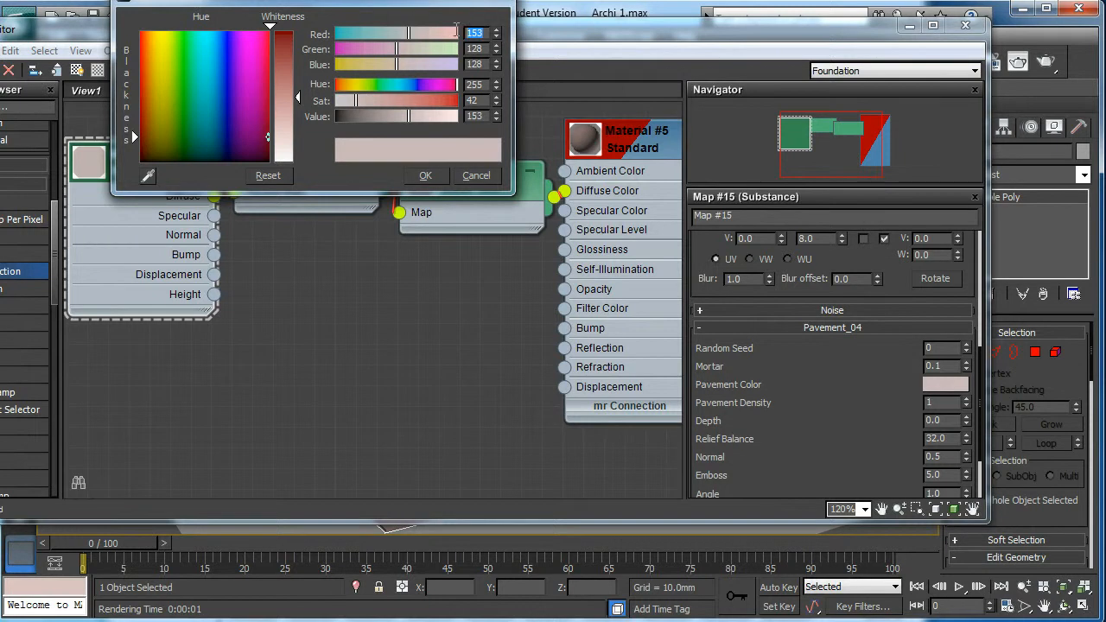
pyautogui.moveTo(412, 118); pyautogui.dragTo(383, 121)
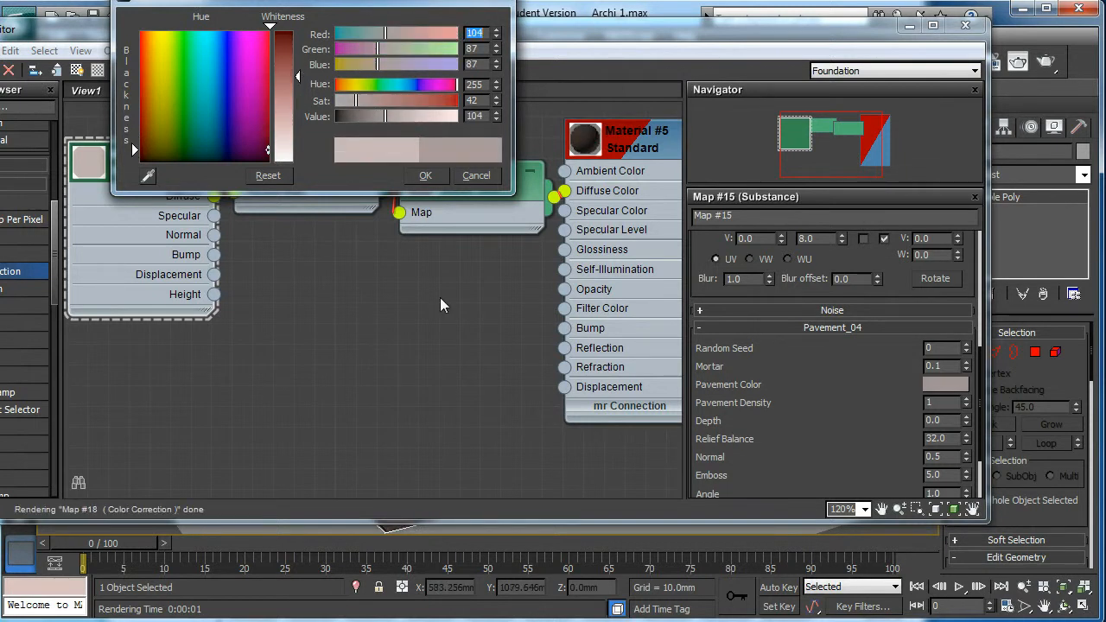
# Step: Switch to the Color Image Scale chart to look up a neutral grey RGB value, and return to the colour selector
pyautogui.hotkey('alt', 'Tab')
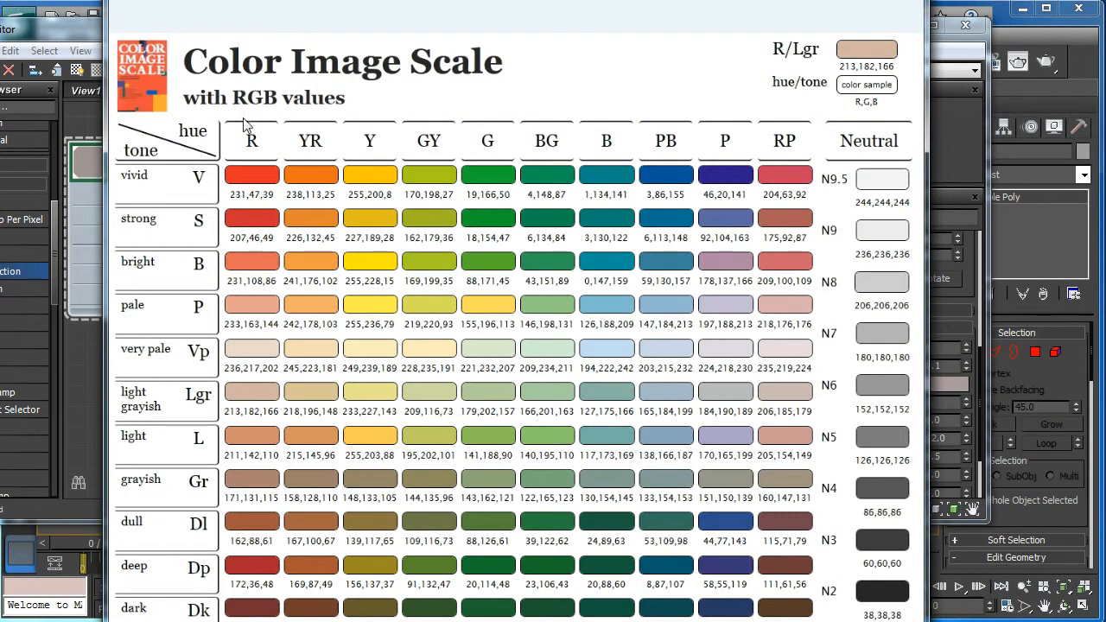
pyautogui.moveTo(532, 79); pyautogui.dragTo(456, 75)
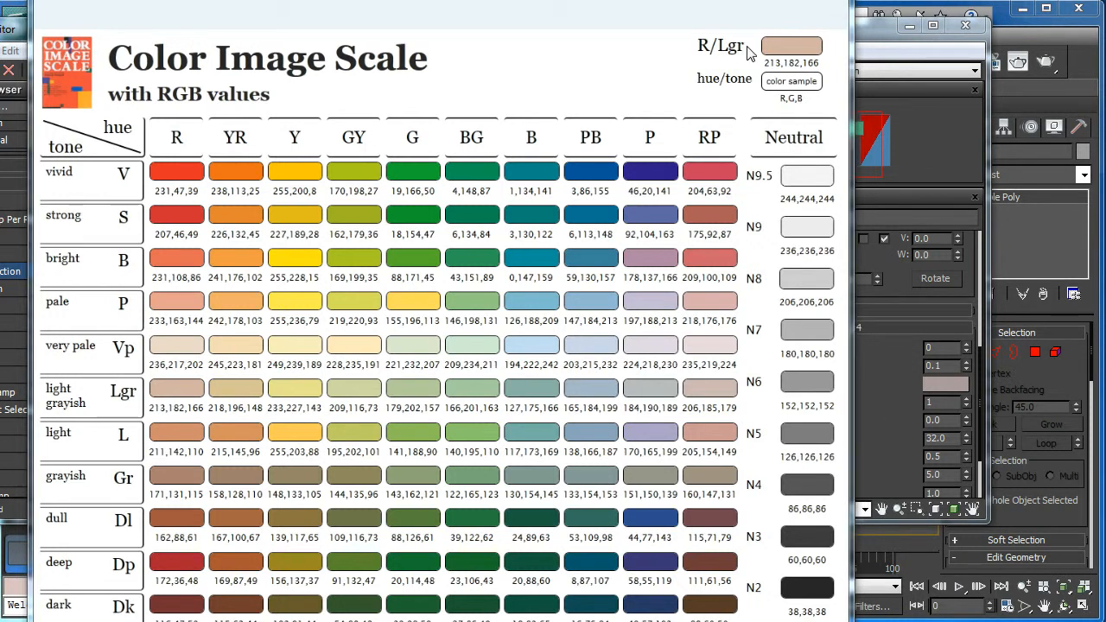
pyautogui.click(776, 1)
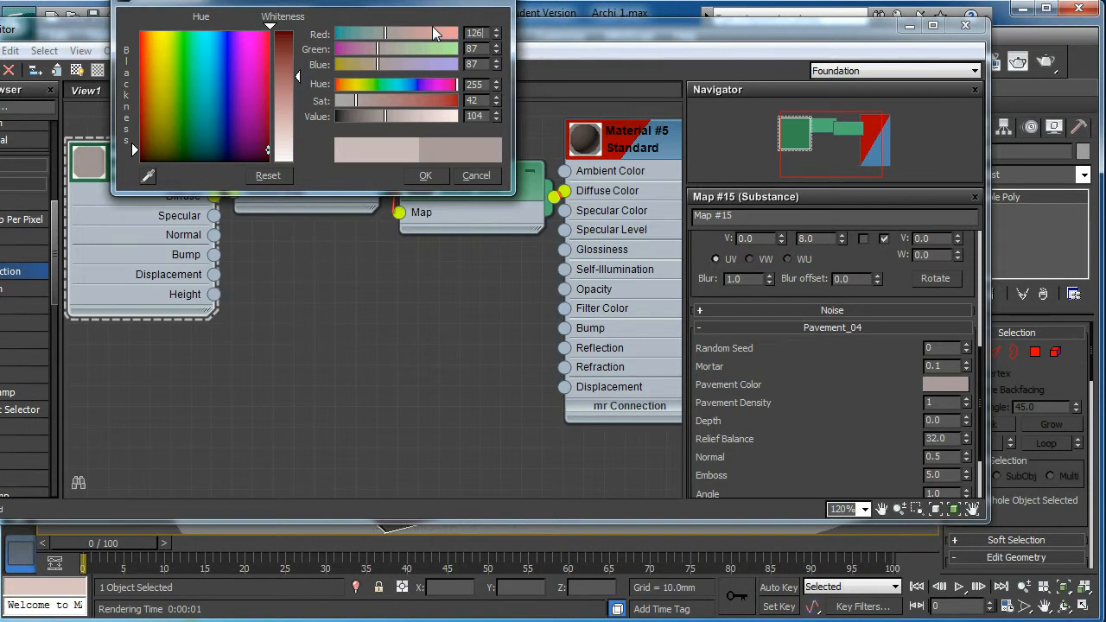
# Step: Set the Pavement Color to neutral grey RGB 126, 126, 126 and accept it
pyautogui.click(480, 50)
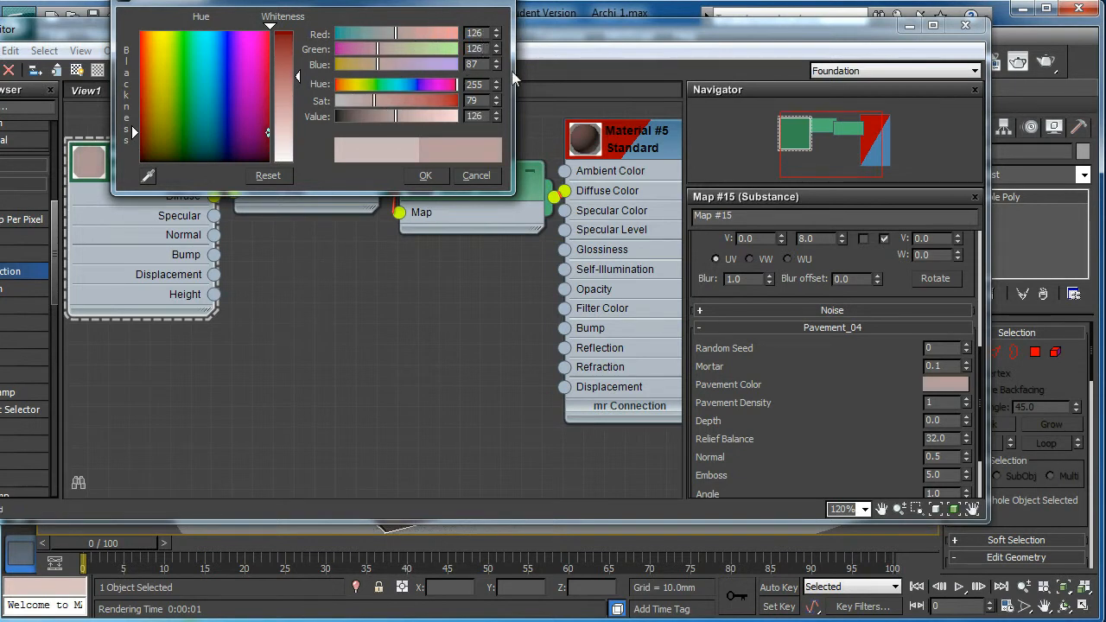
pyautogui.press('Tab')
pyautogui.write('12')
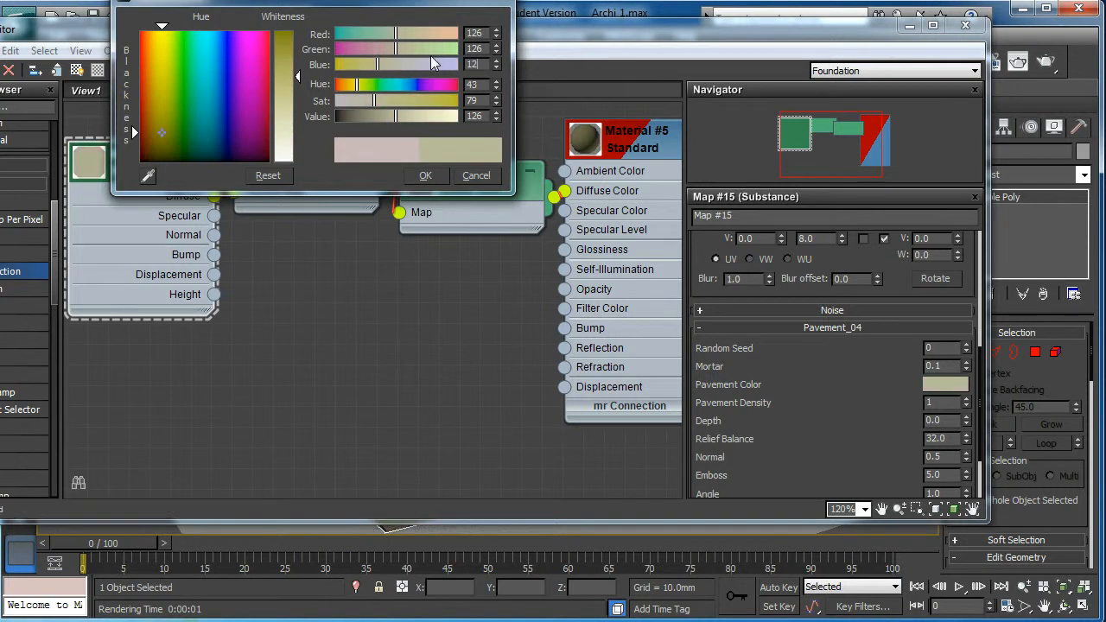
pyautogui.press('Return')
pyautogui.click(425, 175)
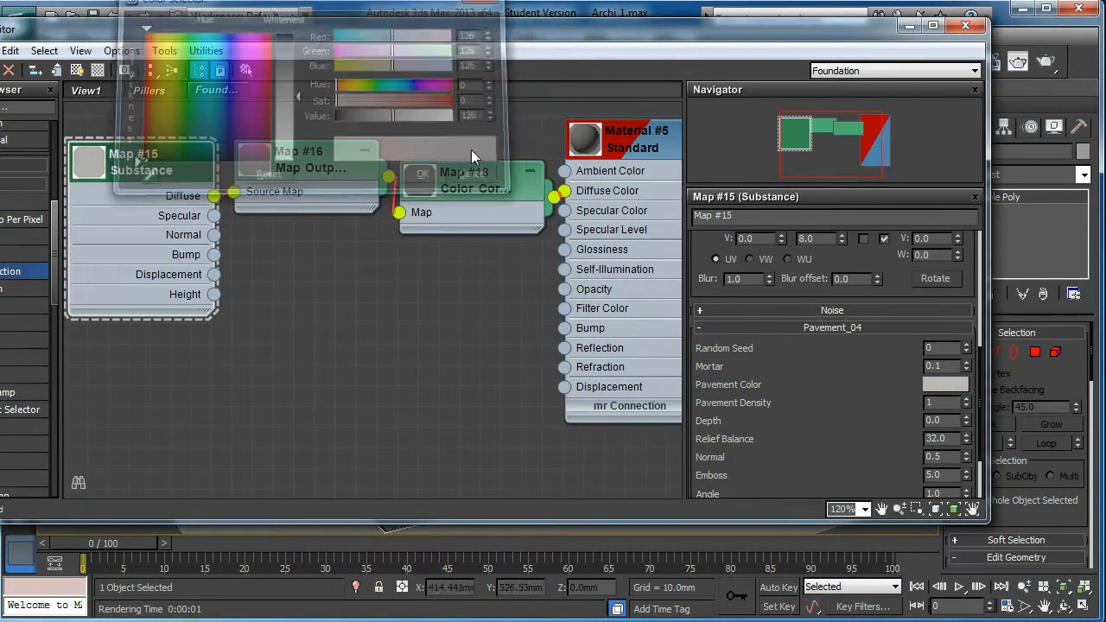
# Step: Render a close perspective view of the slab to check the grey pavement, and dismiss the rendered image
pyautogui.moveTo(562, 40); pyautogui.dragTo(494, 578)
pyautogui.keyDown('alt'); pyautogui.moveTo(486, 439); pyautogui.dragTo(524, 420, button='middle'); pyautogui.keyUp('alt')
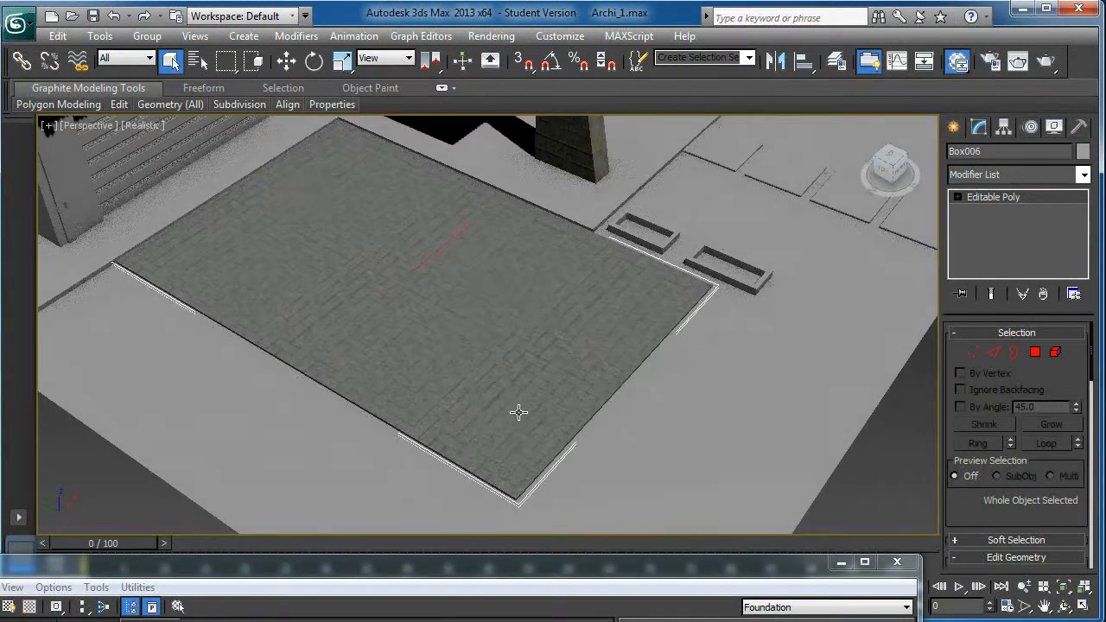
pyautogui.scroll(4, 490, 296)
pyautogui.scroll(5, 613, 340)
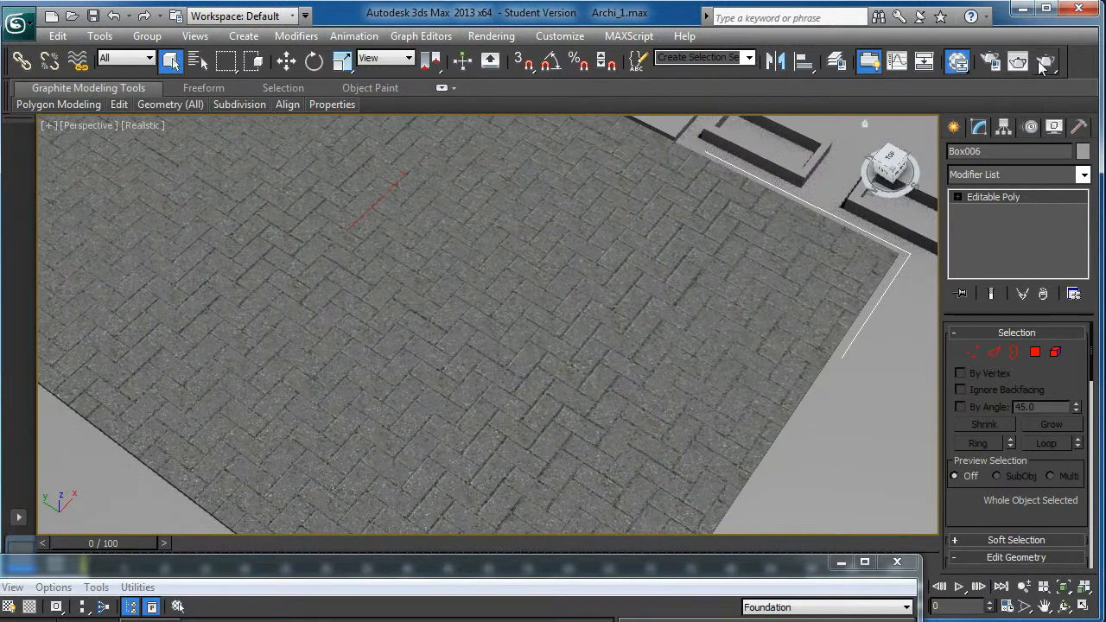
pyautogui.click(1045, 63)
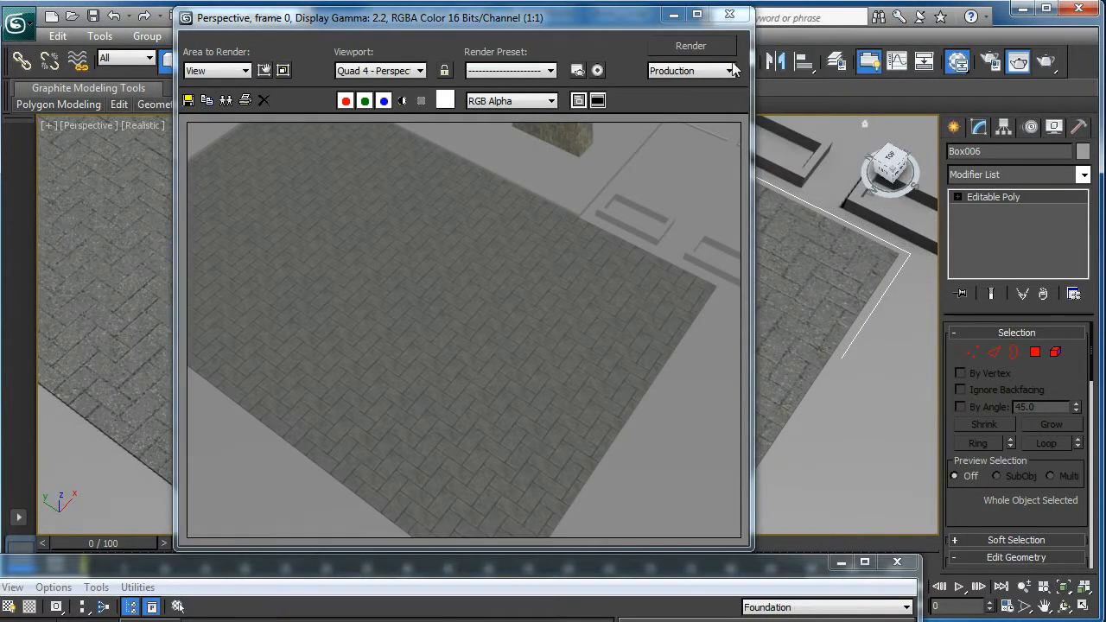
pyautogui.click(731, 15)
# Step: Set the Pavement_04 Random Seed to 2 and check the slab's new pattern in the viewport
pyautogui.moveTo(595, 571); pyautogui.dragTo(403, 212)
pyautogui.moveTo(307, 229); pyautogui.dragTo(529, 182)
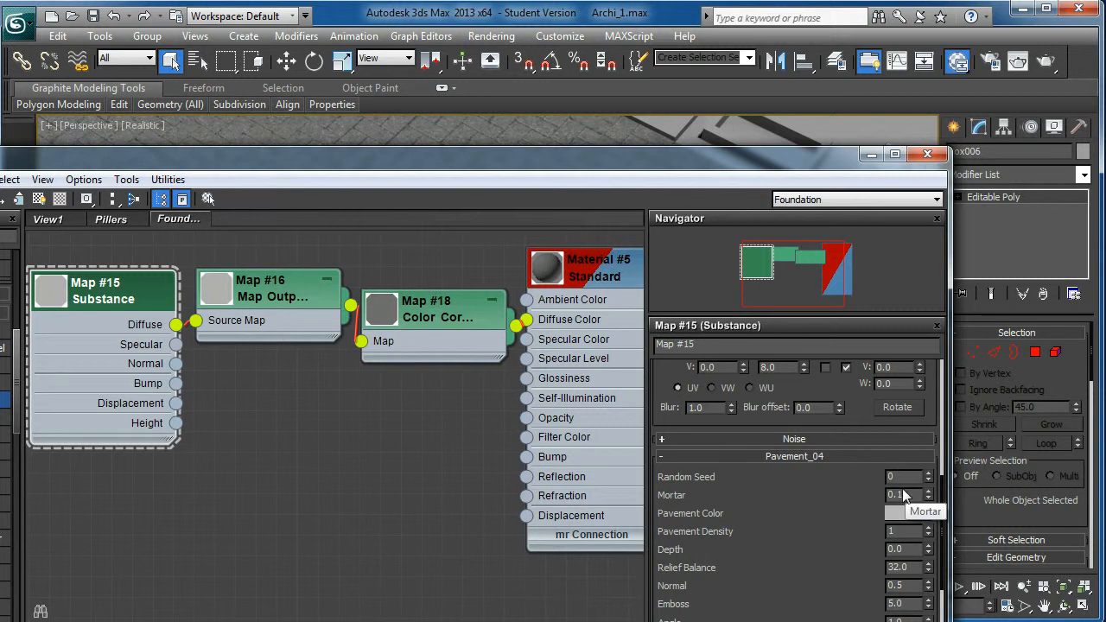
pyautogui.moveTo(710, 156); pyautogui.dragTo(679, 242)
pyautogui.click(897, 560)
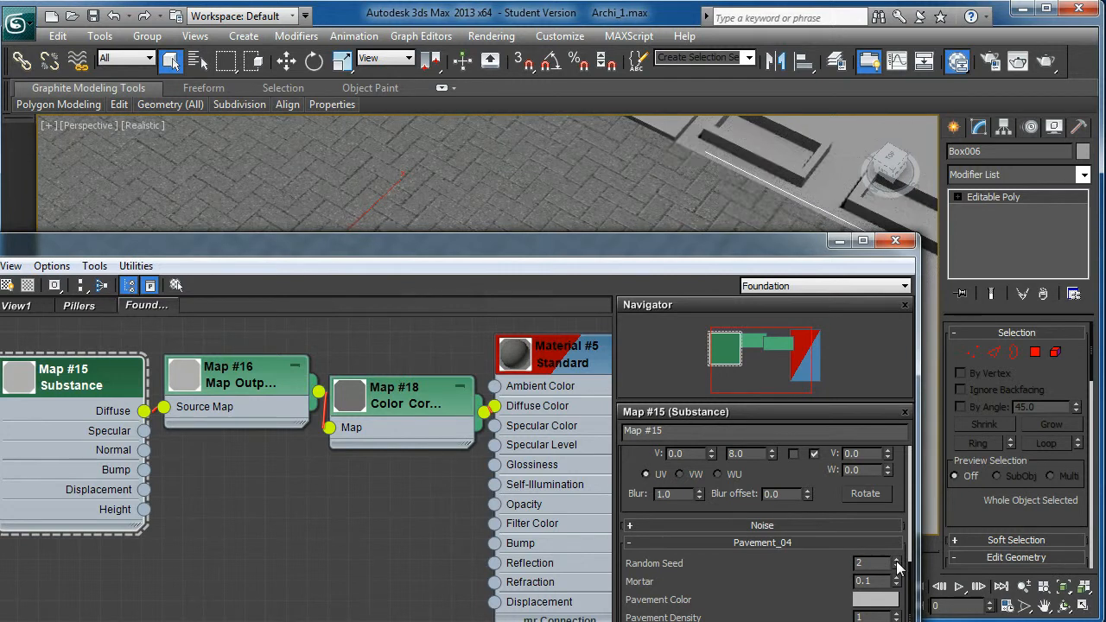
pyautogui.moveTo(761, 240); pyautogui.dragTo(442, 79)
pyautogui.moveTo(770, 204); pyautogui.dragTo(810, 202, button='middle')
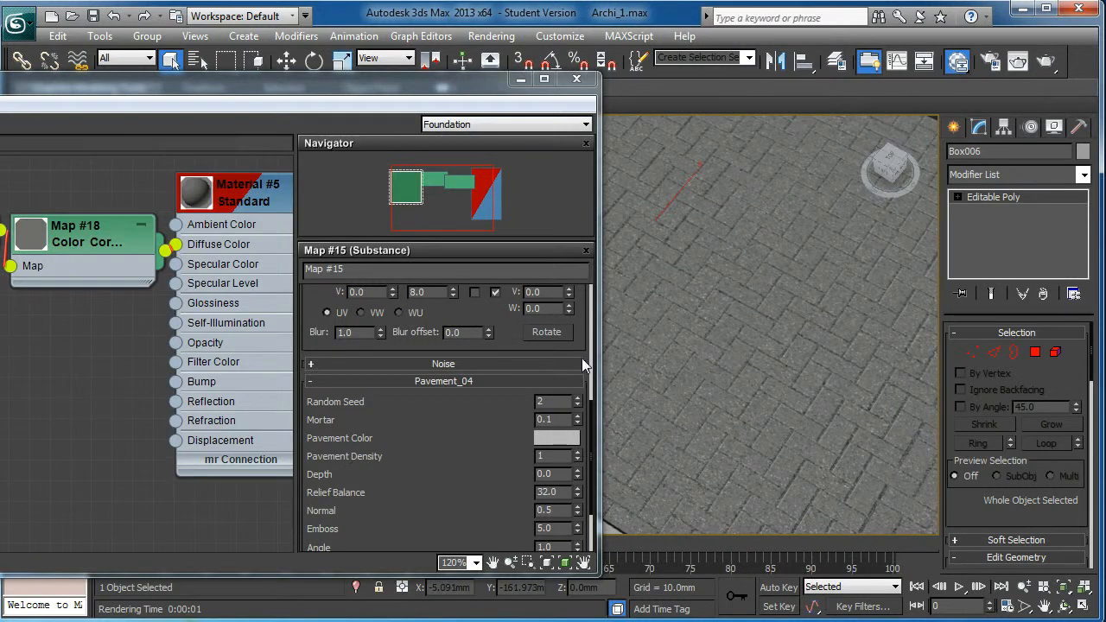
# Step: Connect the Substance's Specular output to the material's Specular Level, and space out the new Map Output Selector and Substance nodes
pyautogui.scroll(3, 593, 380)
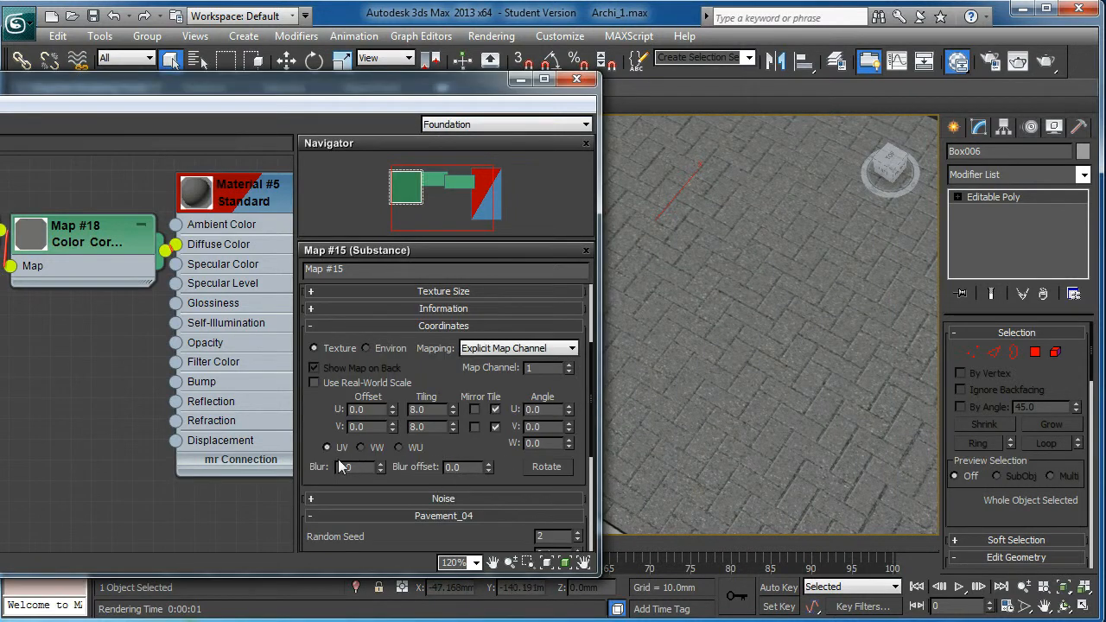
pyautogui.scroll(-5, 316, 460)
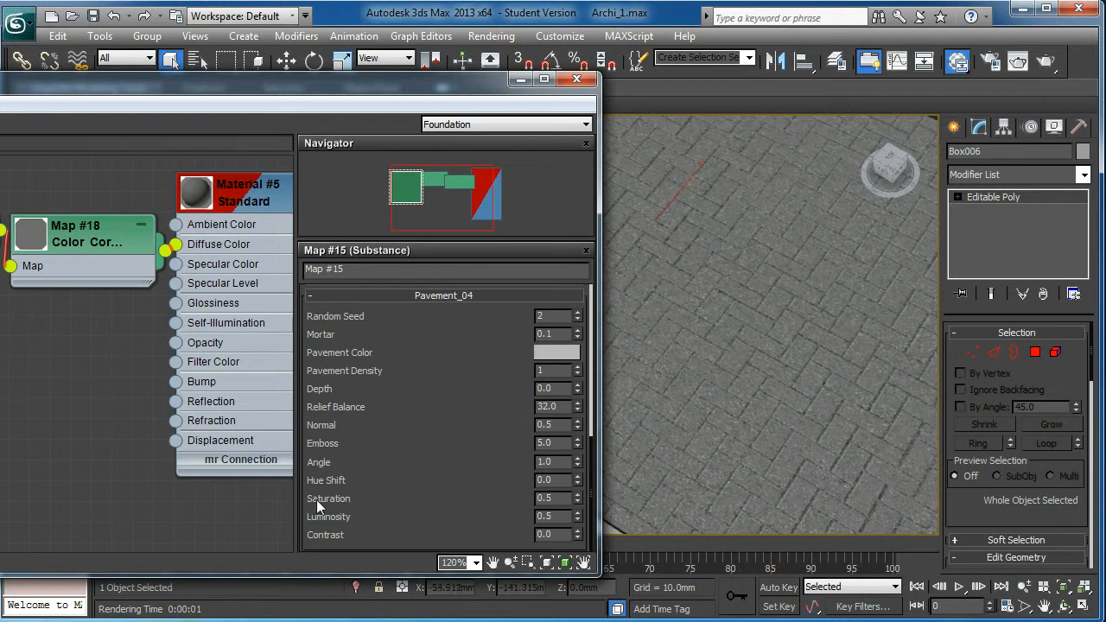
pyautogui.moveTo(145, 87); pyautogui.dragTo(247, 43)
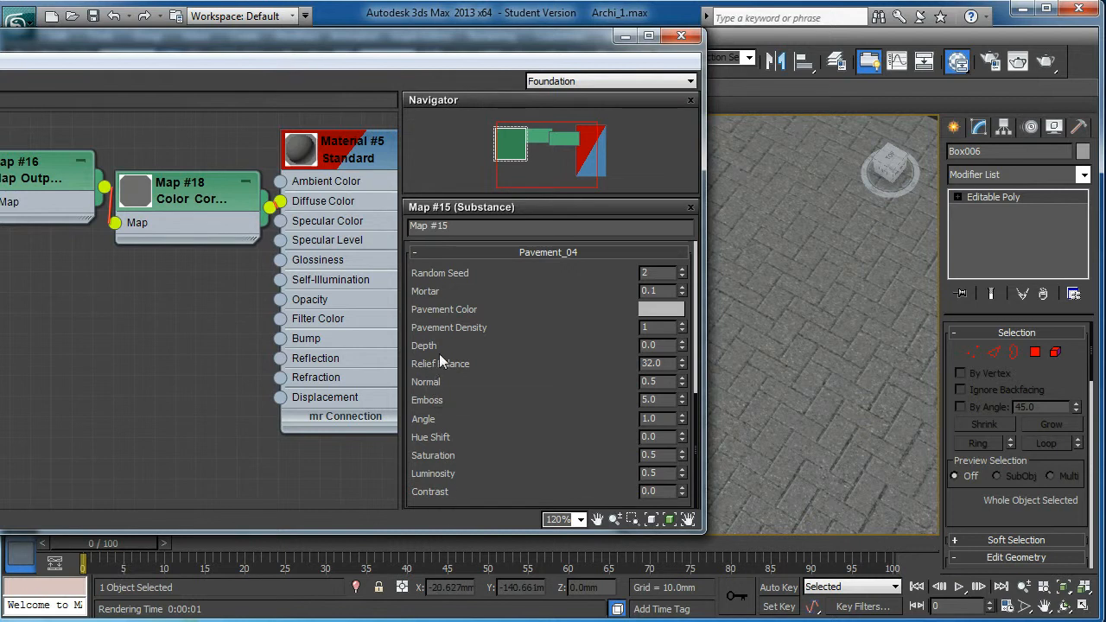
pyautogui.moveTo(377, 48); pyautogui.dragTo(715, 54)
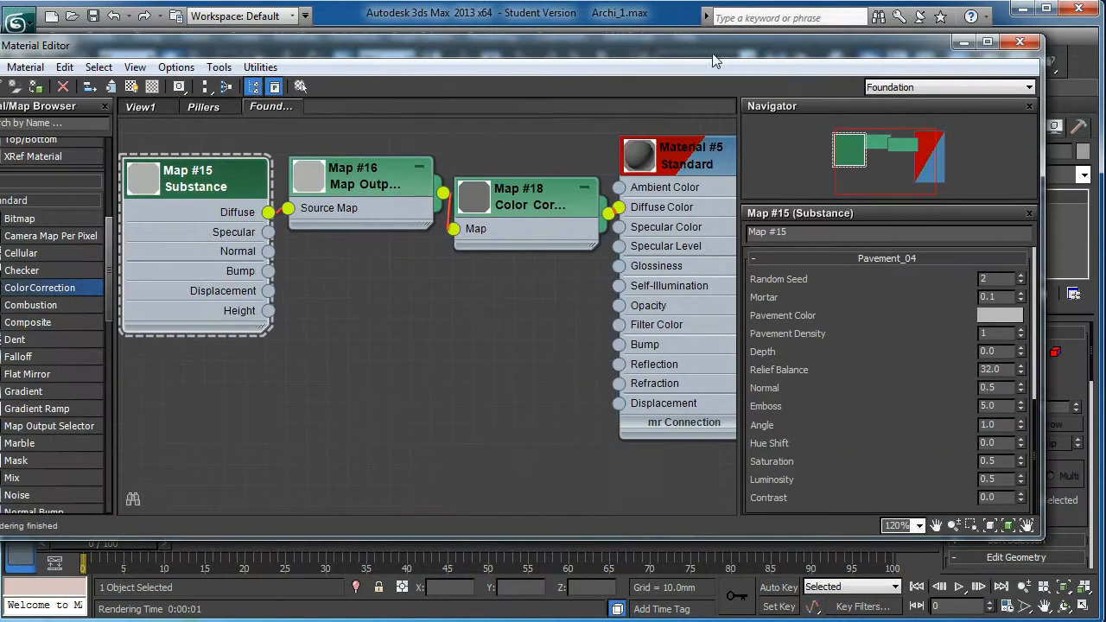
pyautogui.moveTo(268, 232); pyautogui.dragTo(619, 246)
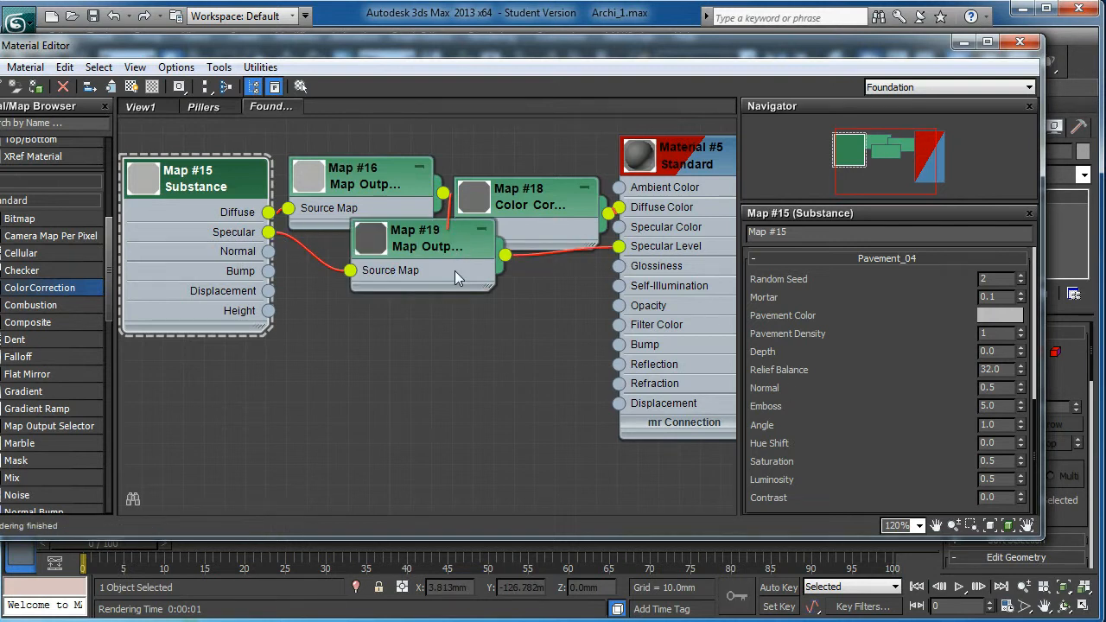
pyautogui.moveTo(455, 256); pyautogui.dragTo(458, 296)
pyautogui.moveTo(210, 187); pyautogui.dragTo(168, 229)
# Step: Add a Normal Bump map to the material's Bump and feed its Normal input from the Substance's Bump output through a Map Output Selector
pyautogui.moveTo(619, 345); pyautogui.dragTo(462, 391)
pyautogui.click(471, 439)
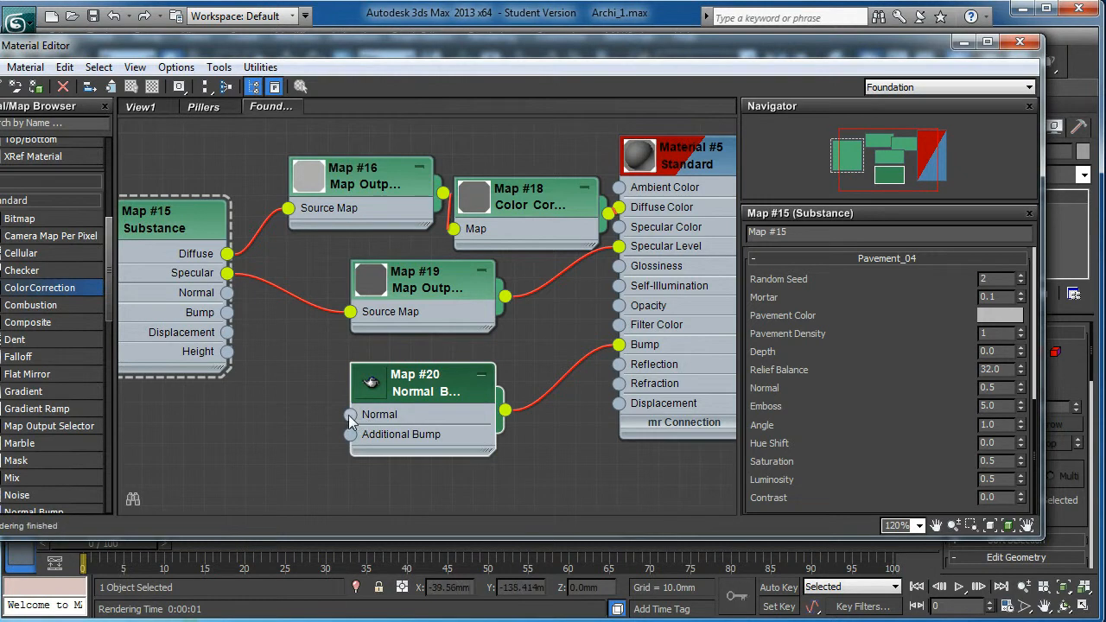
pyautogui.moveTo(320, 363); pyautogui.dragTo(227, 312)
pyautogui.moveTo(407, 392); pyautogui.dragTo(486, 372)
pyautogui.moveTo(186, 416); pyautogui.dragTo(378, 390)
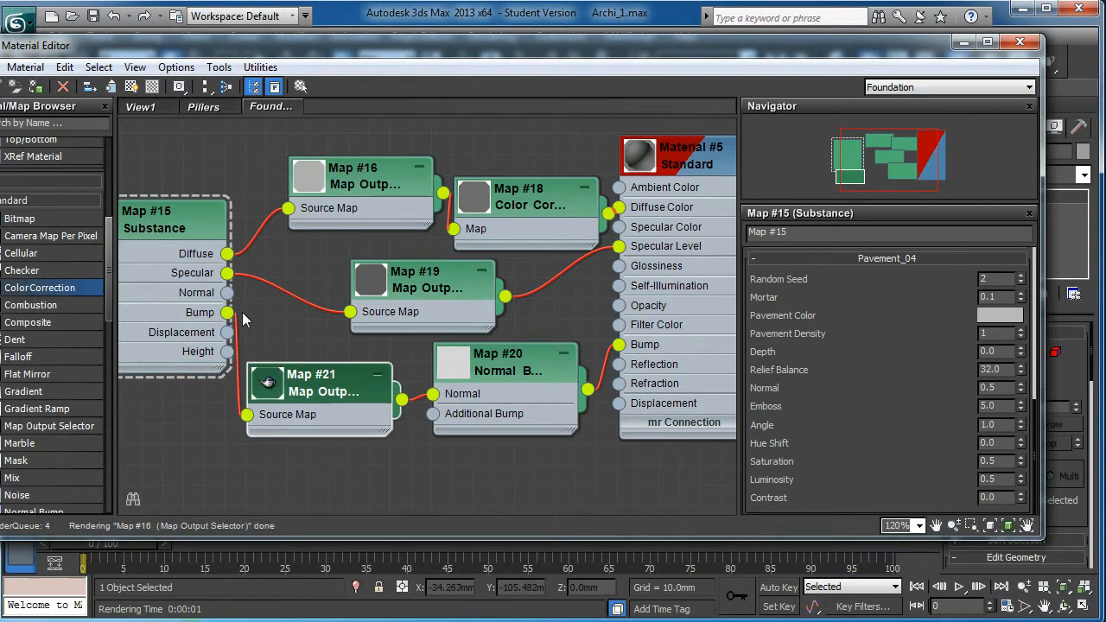
# Step: Feed the Normal Bump's Normal input from the Substance's Normal output and its Additional Bump from the Bump output through Map Output Selectors
pyautogui.click(236, 392)
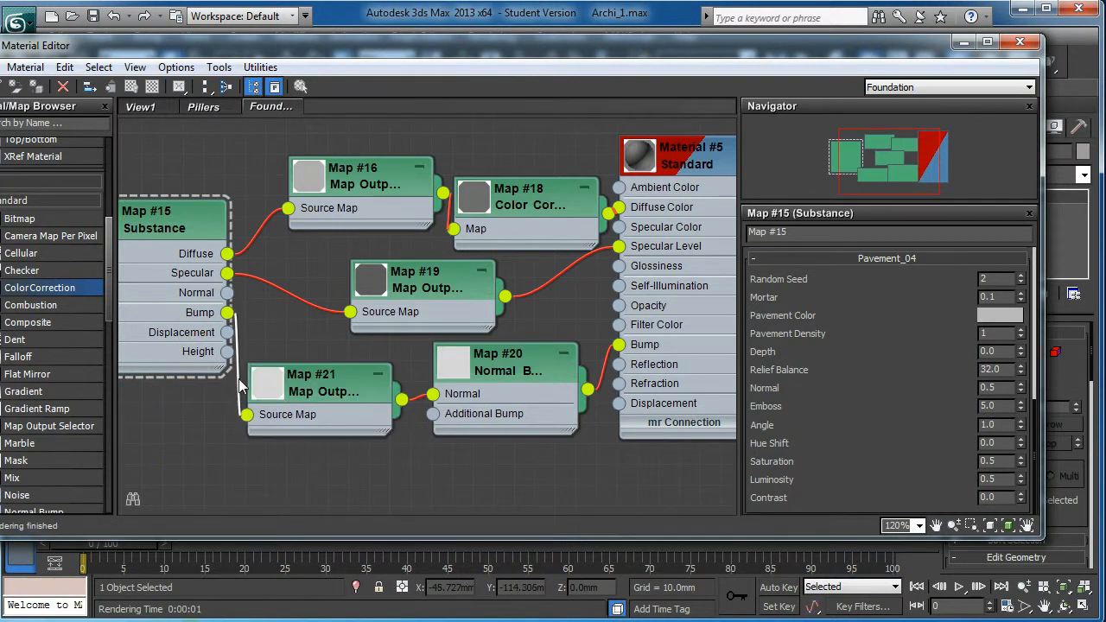
pyautogui.press('Delete')
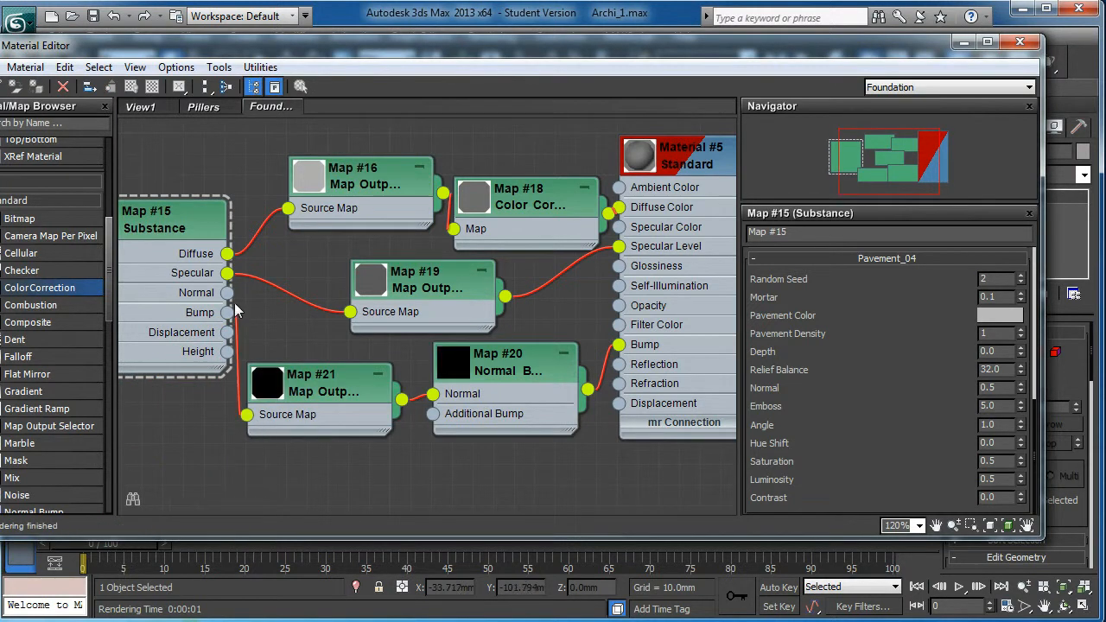
pyautogui.moveTo(316, 378); pyautogui.dragTo(334, 357)
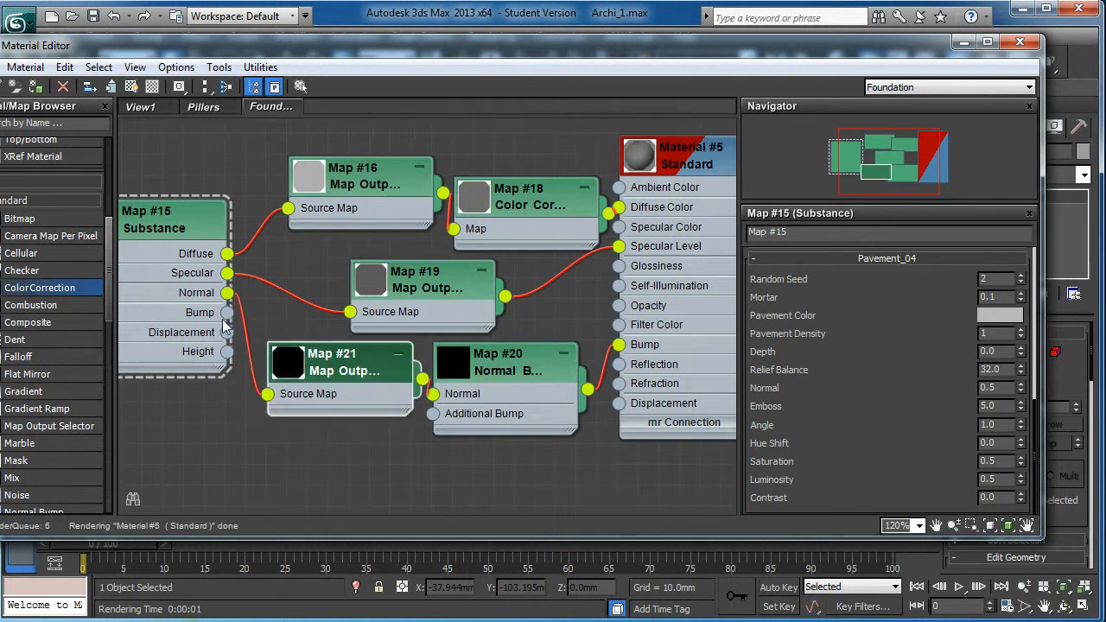
pyautogui.moveTo(229, 313); pyautogui.dragTo(432, 406)
pyautogui.moveTo(363, 369); pyautogui.dragTo(383, 349)
# Step: Set the Bump amount to 50 in the standard paving material's maps
pyautogui.click(672, 156)
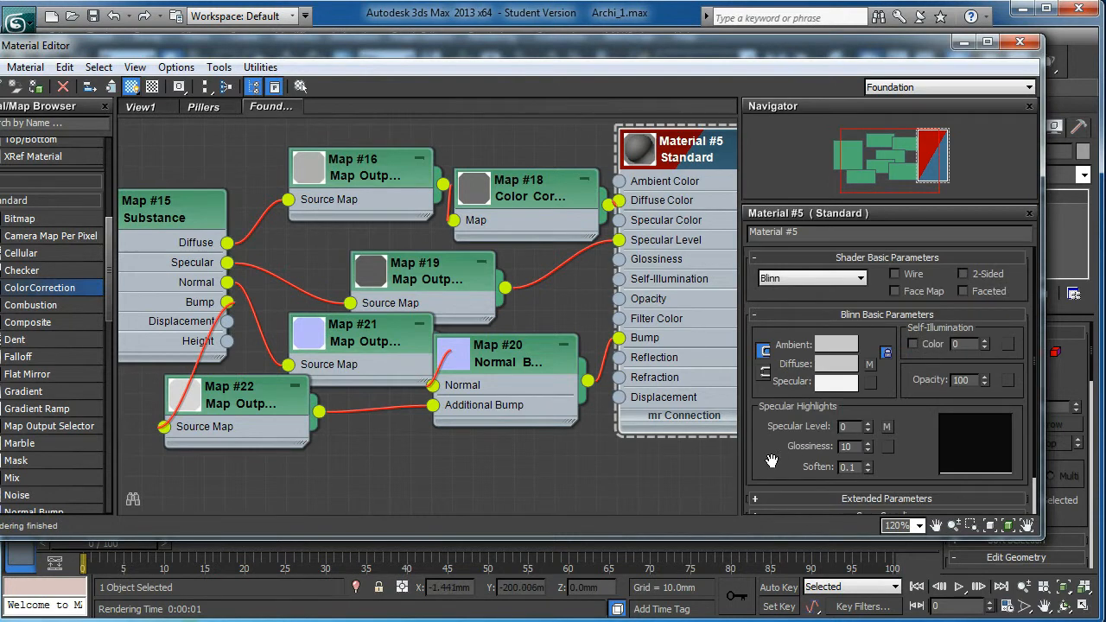
pyautogui.moveTo(779, 451); pyautogui.dragTo(771, 366)
pyautogui.click(893, 489)
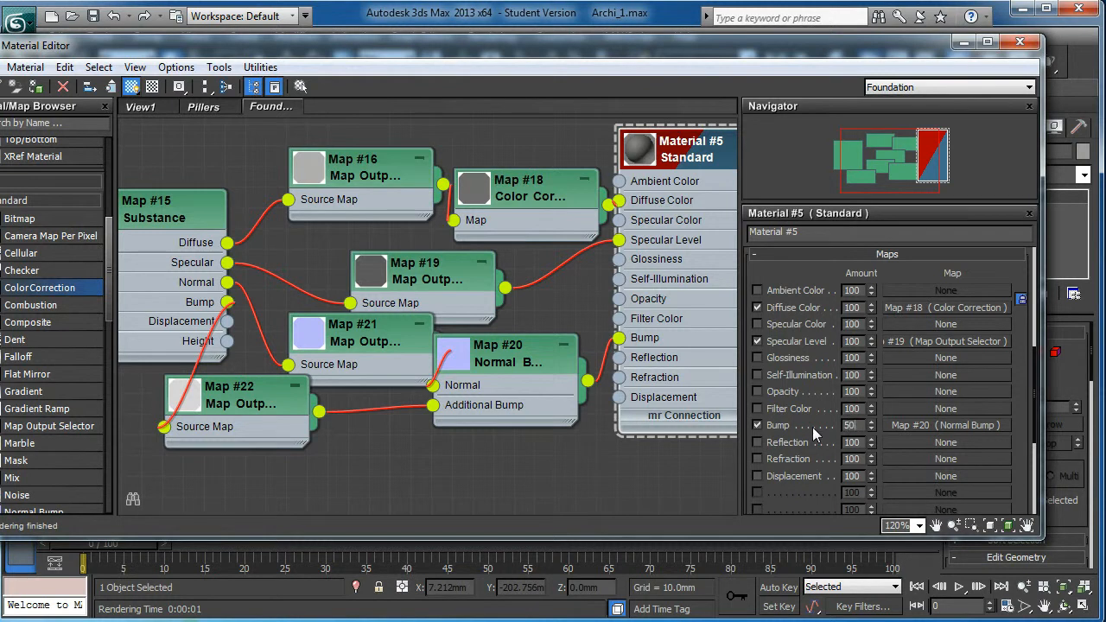
# Step: Uncover the Perspective viewport, display realistic materials with maps, and examine the paved slab from closer and farther
pyautogui.moveTo(802, 66); pyautogui.dragTo(294, 508)
pyautogui.scroll(-5, 597, 239)
pyautogui.scroll(6, 548, 247)
pyautogui.scroll(-5, 598, 252)
pyautogui.scroll(4, 535, 343)
pyautogui.click(132, 123)
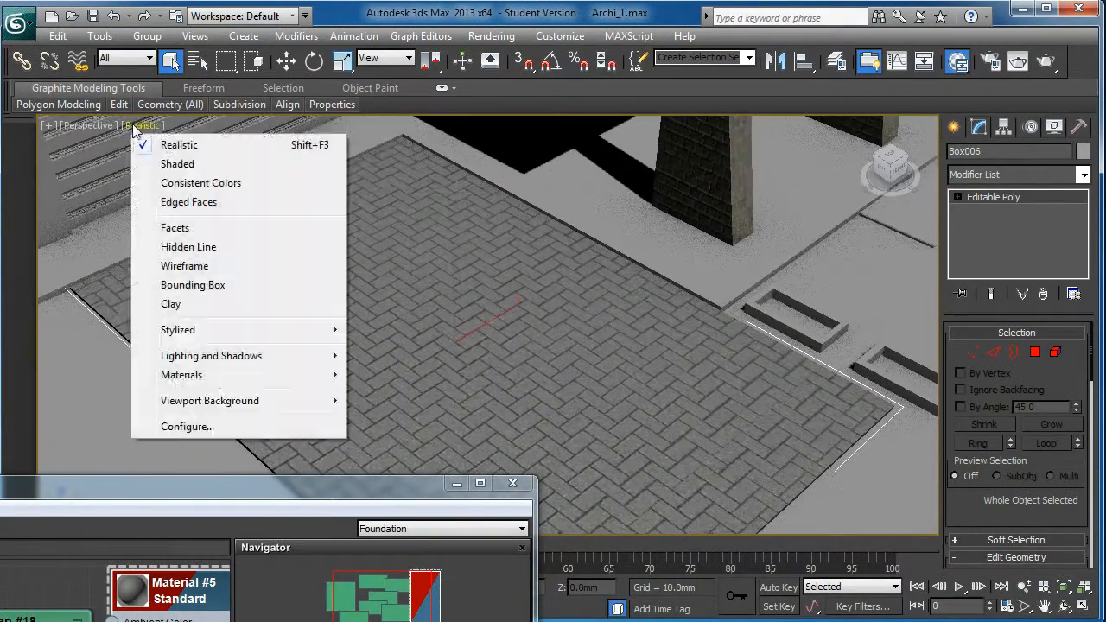
pyautogui.moveTo(217, 377)
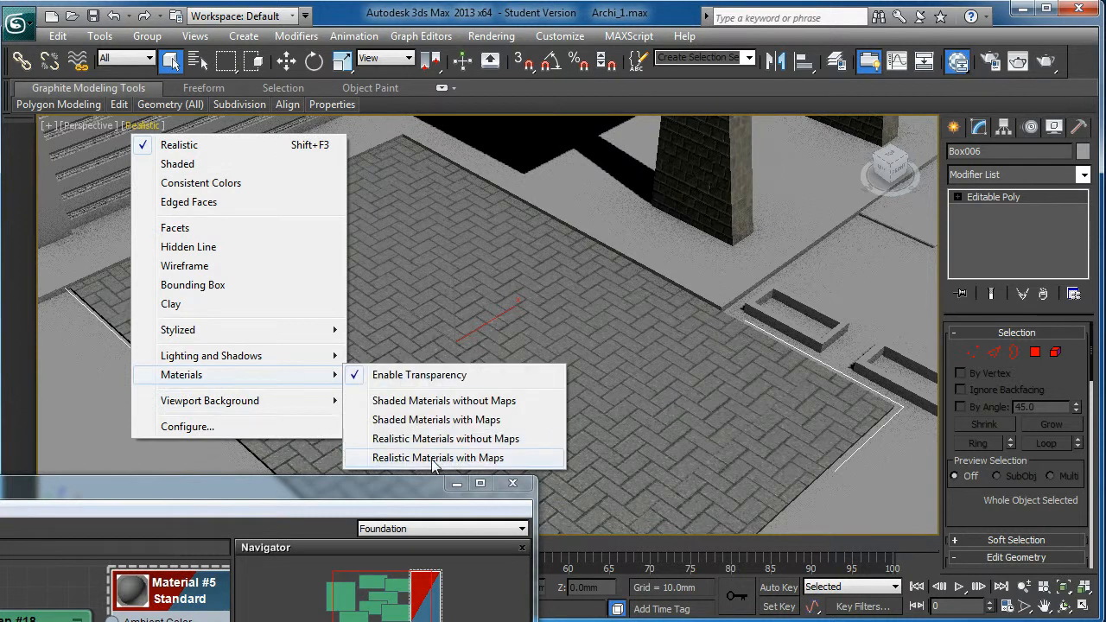
pyautogui.click(435, 459)
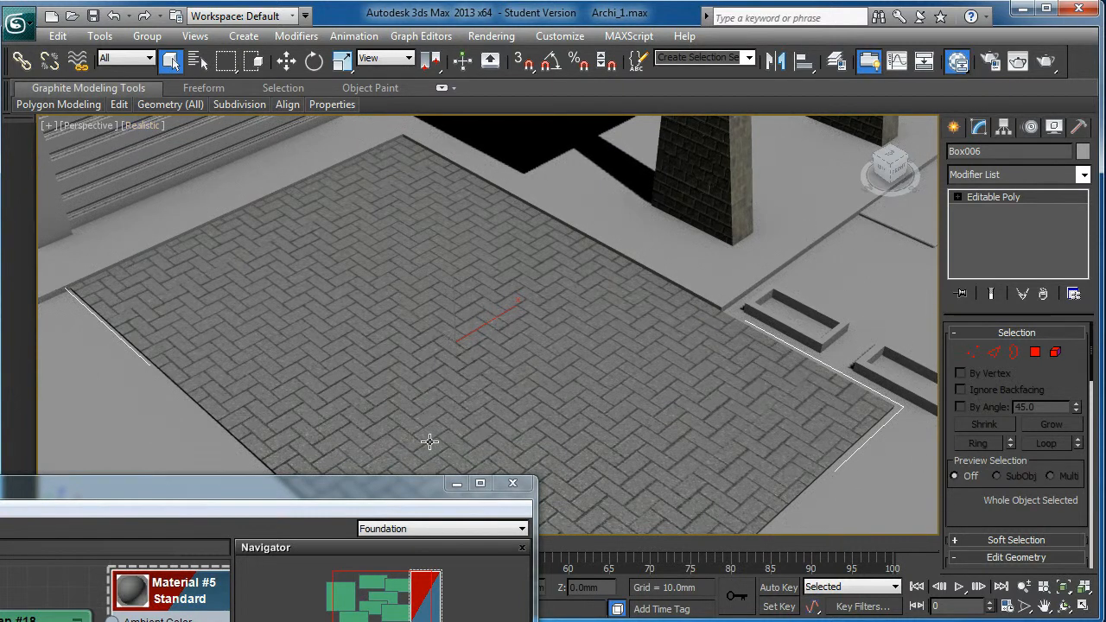
pyautogui.moveTo(443, 388)
pyautogui.keyDown('alt'); pyautogui.mouseDown(button='middle')
pyautogui.moveTo(432, 375)
pyautogui.moveTo(516, 363)
pyautogui.moveTo(462, 361)
pyautogui.moveTo(458, 345)
pyautogui.moveTo(457, 371)
pyautogui.moveTo(473, 396)
pyautogui.moveTo(499, 311)
pyautogui.mouseUp(button='middle'); pyautogui.keyUp('alt')
pyautogui.scroll(-3, 501, 309)
pyautogui.scroll(-3, 480, 234)
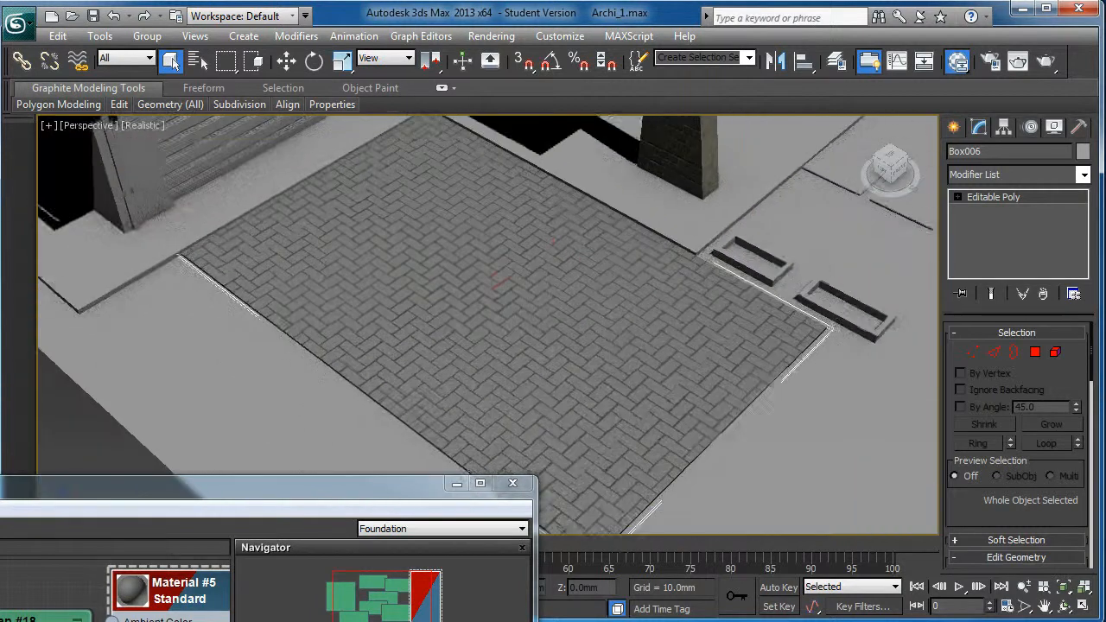
# Step: Create a standard Omni light on the paved driveway slab
pyautogui.click(954, 128)
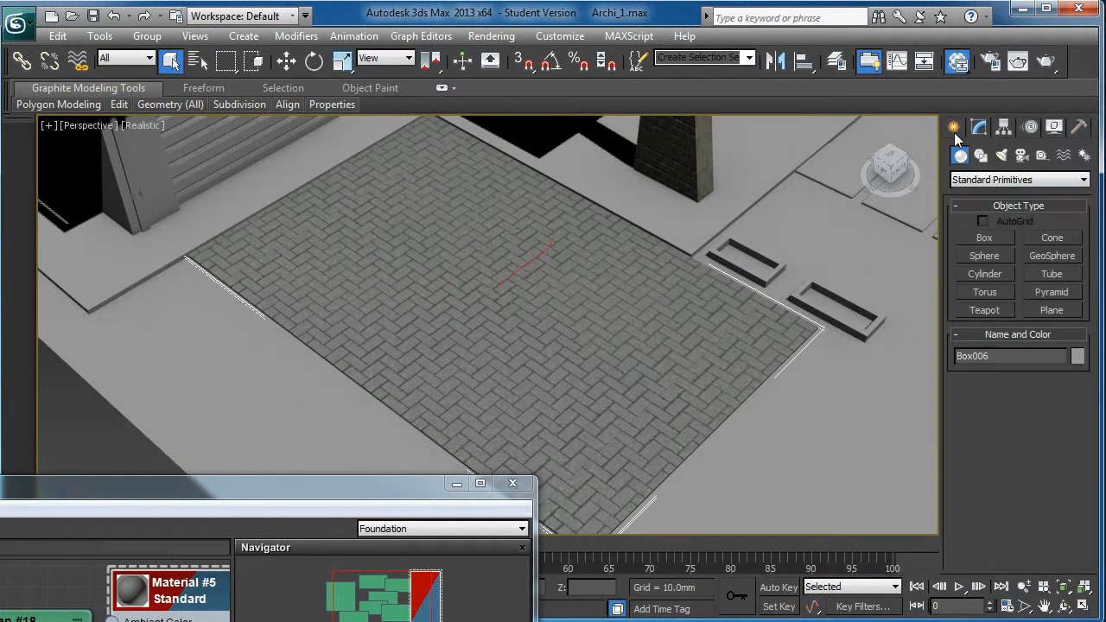
pyautogui.click(1002, 154)
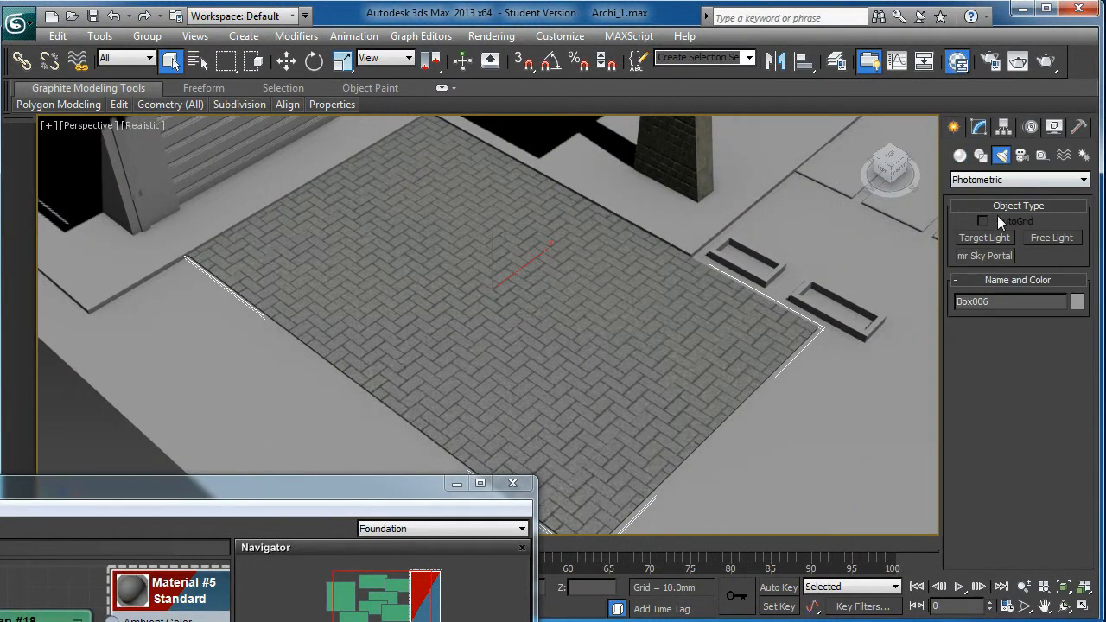
pyautogui.click(992, 180)
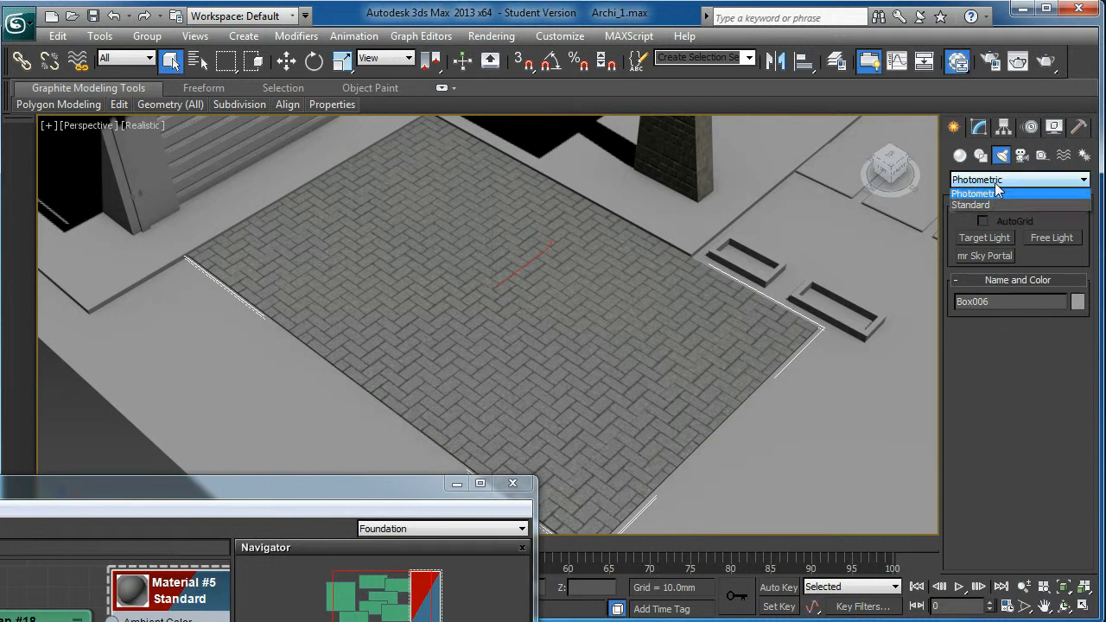
pyautogui.click(980, 207)
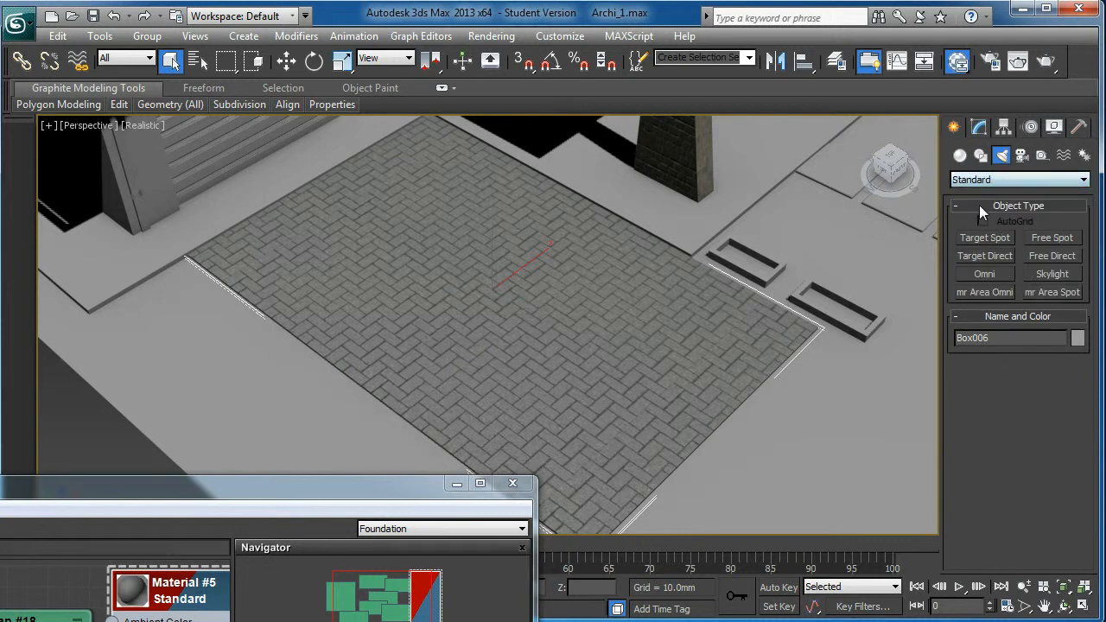
pyautogui.click(986, 274)
pyautogui.click(437, 319)
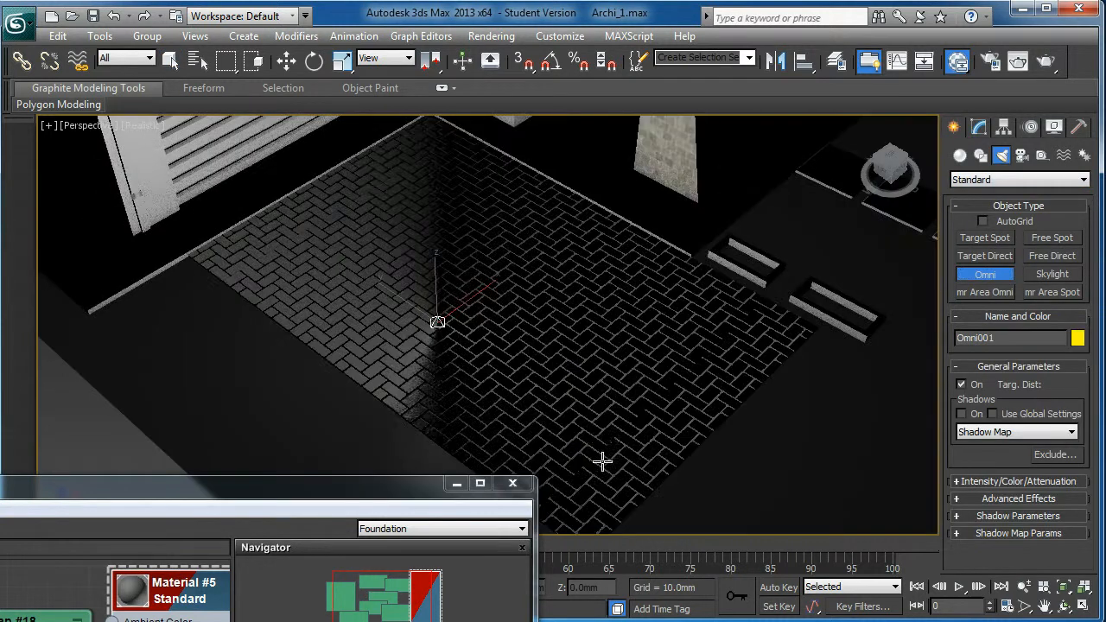
# Step: Raise the Omni light to about 48 mm above the ground and check the shading on the pavement
pyautogui.press('w')
pyautogui.moveTo(437, 281); pyautogui.dragTo(431, 170)
pyautogui.keyDown('alt'); pyautogui.moveTo(452, 264); pyautogui.dragTo(482, 206, button='middle'); pyautogui.keyUp('alt')
pyautogui.scroll(5, 481, 272)
pyautogui.scroll(-5, 457, 262)
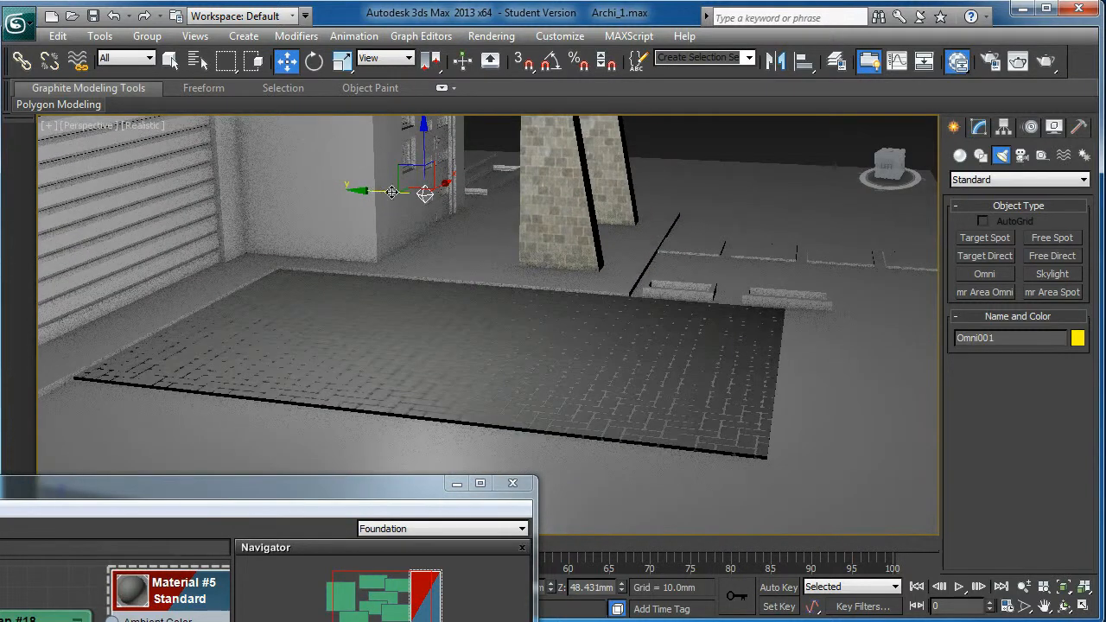
pyautogui.keyDown('alt'); pyautogui.moveTo(403, 185); pyautogui.dragTo(590, 227, button='middle'); pyautogui.keyUp('alt')
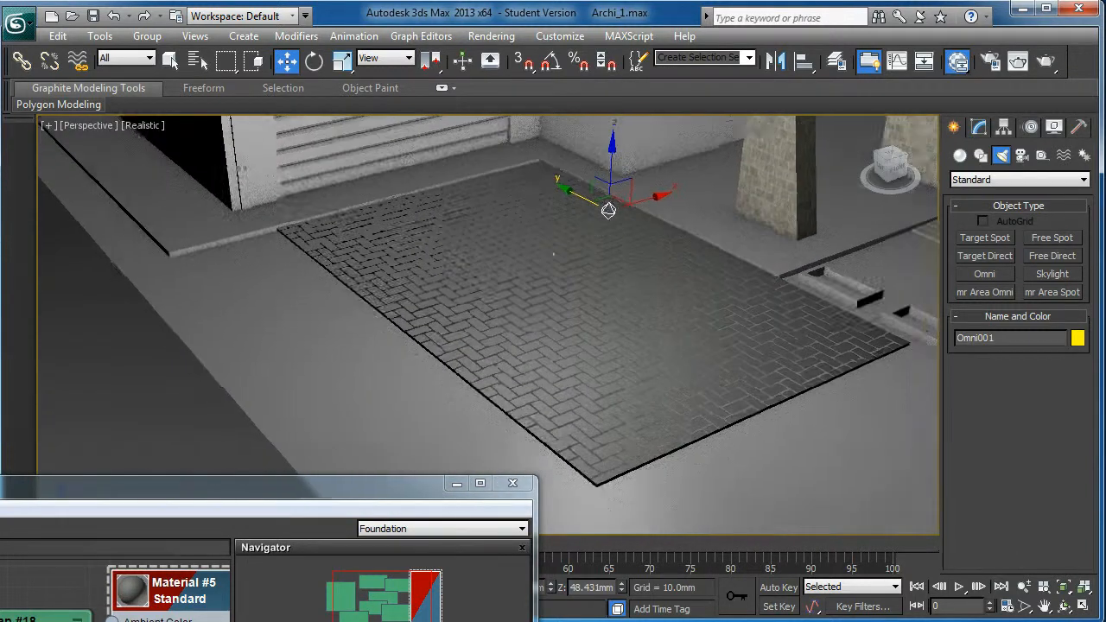
pyautogui.scroll(-3, 591, 227)
# Step: Raise the Omni light further to a height of about 85 mm and check the pavement's relief under it
pyautogui.moveTo(573, 202); pyautogui.dragTo(572, 115)
pyautogui.keyDown('alt'); pyautogui.moveTo(559, 182); pyautogui.dragTo(496, 271, button='middle'); pyautogui.keyUp('alt')
pyautogui.scroll(4, 470, 314)
pyautogui.scroll(-2, 518, 274)
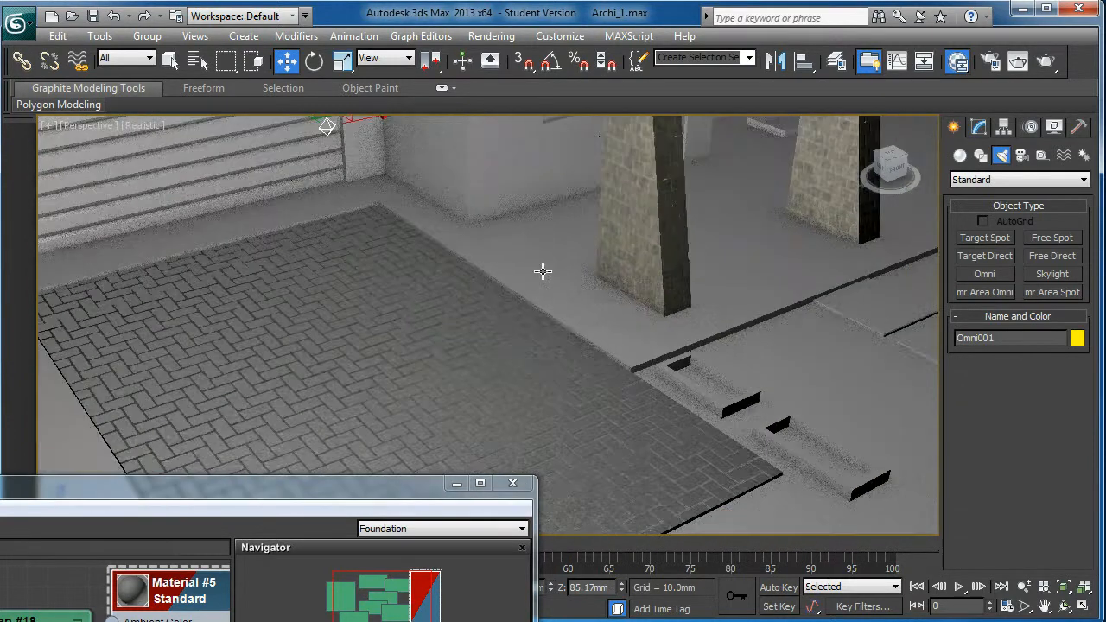
pyautogui.scroll(-3, 494, 367)
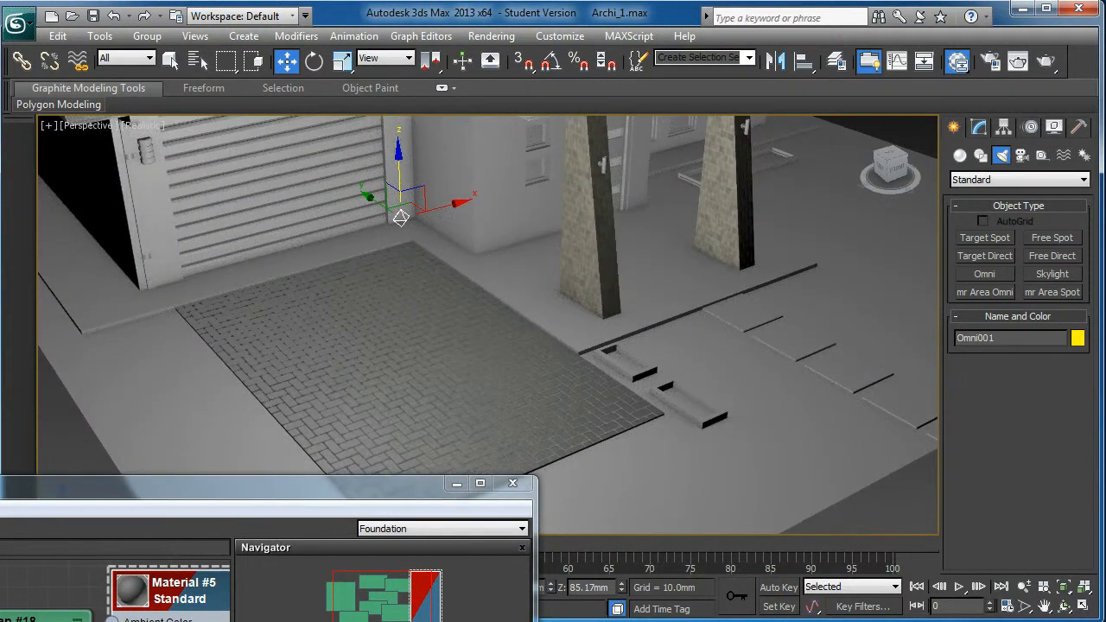
pyautogui.keyDown('alt'); pyautogui.moveTo(540, 319); pyautogui.dragTo(525, 288, button='middle'); pyautogui.keyUp('alt')
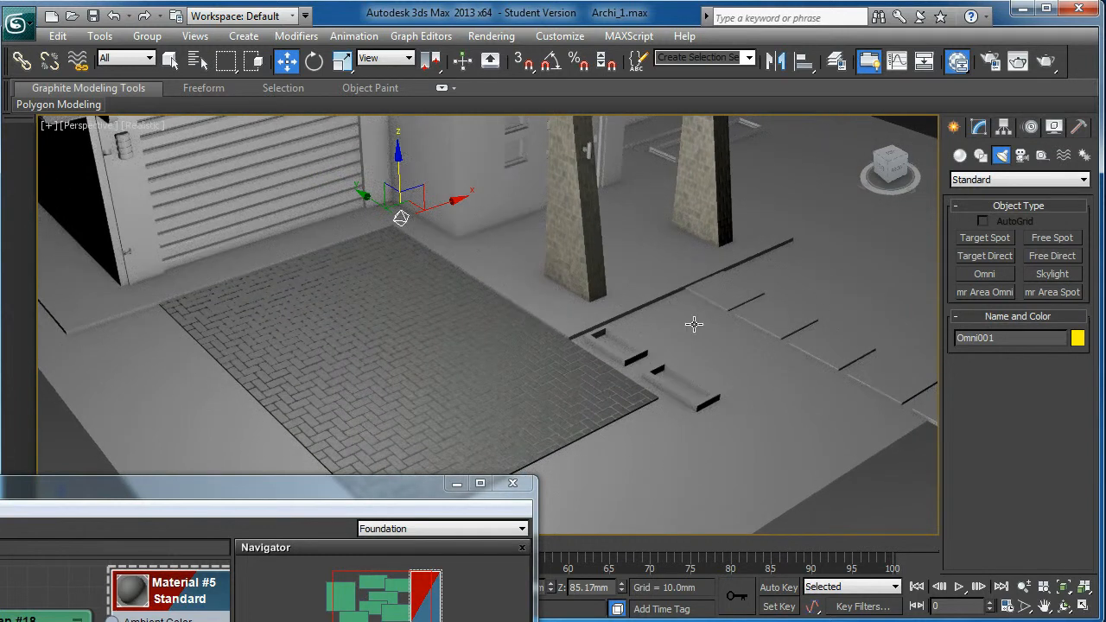
# Step: Select the large foundation slab around the driveway and add a new Standard material below the paving network in the Foundation view
pyautogui.click(101, 458)
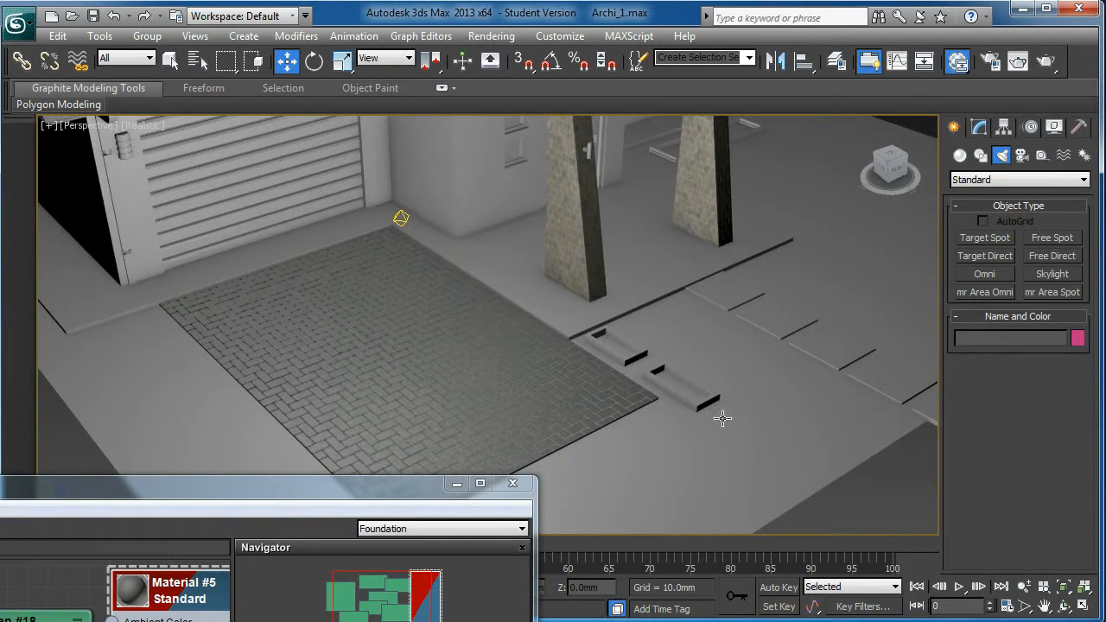
pyautogui.click(561, 297)
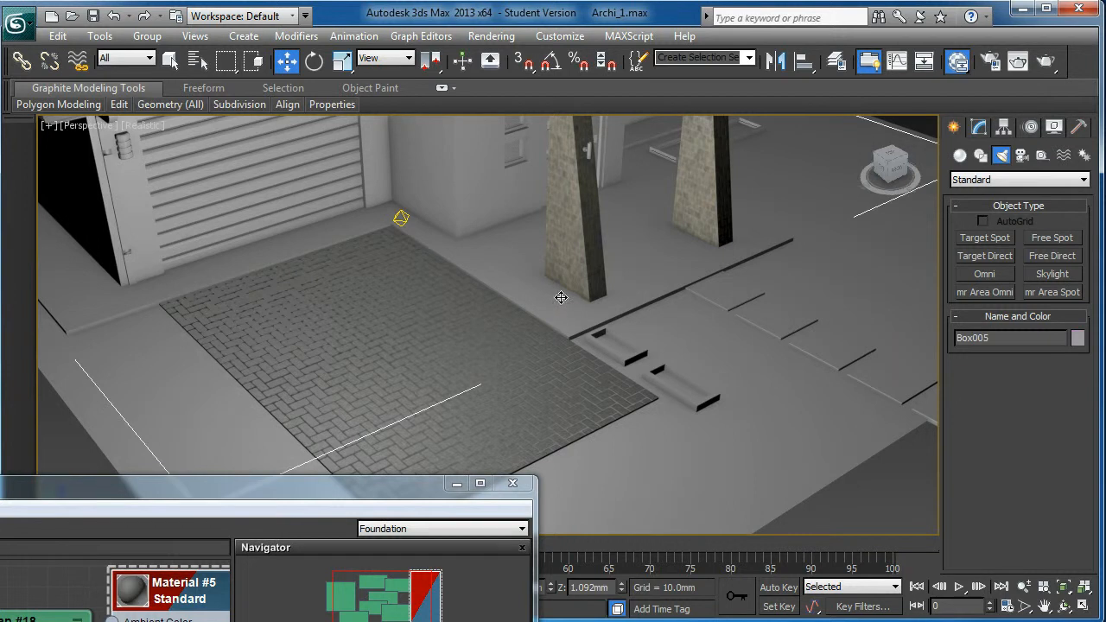
pyautogui.moveTo(354, 492); pyautogui.dragTo(789, 152)
pyautogui.scroll(-4, 298, 398)
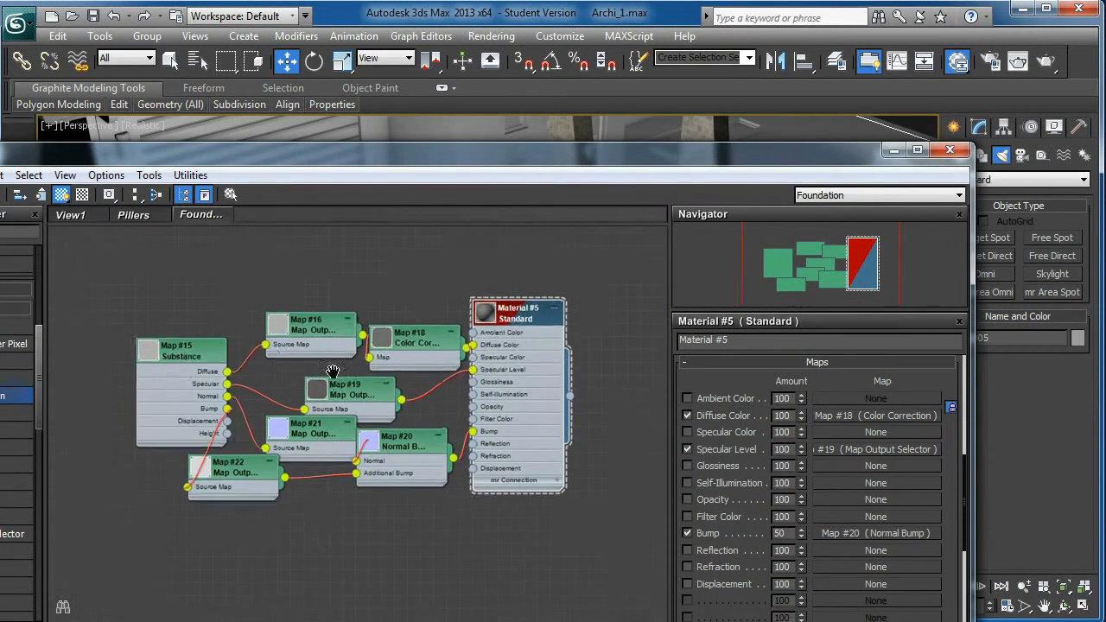
pyautogui.moveTo(316, 358); pyautogui.dragTo(342, 235, button='middle')
pyautogui.moveTo(286, 160); pyautogui.dragTo(495, 50)
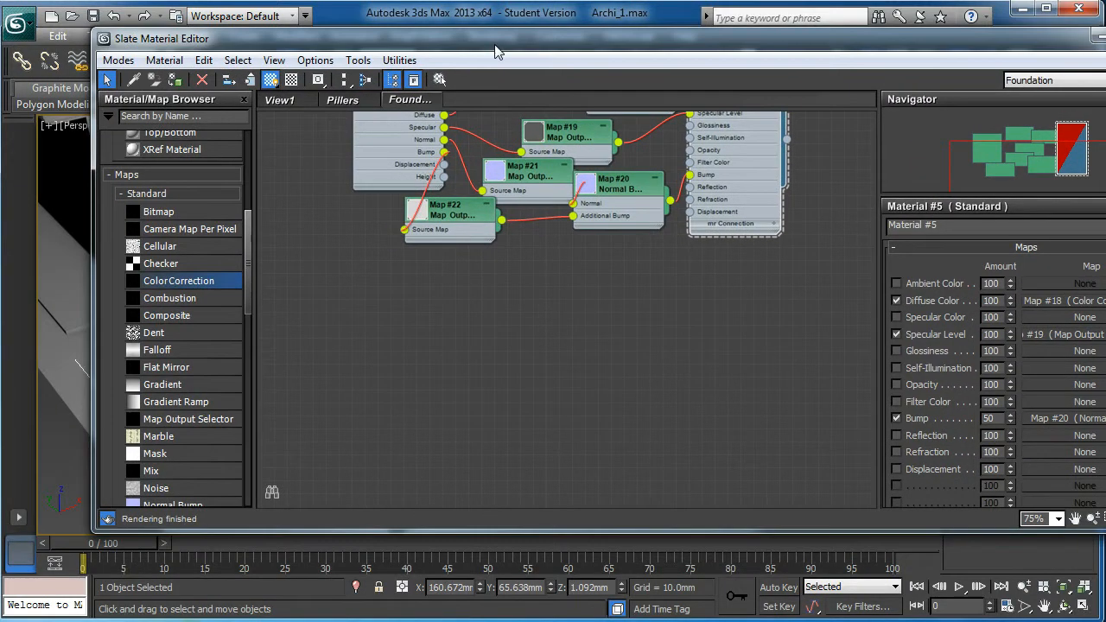
pyautogui.scroll(8, 239, 246)
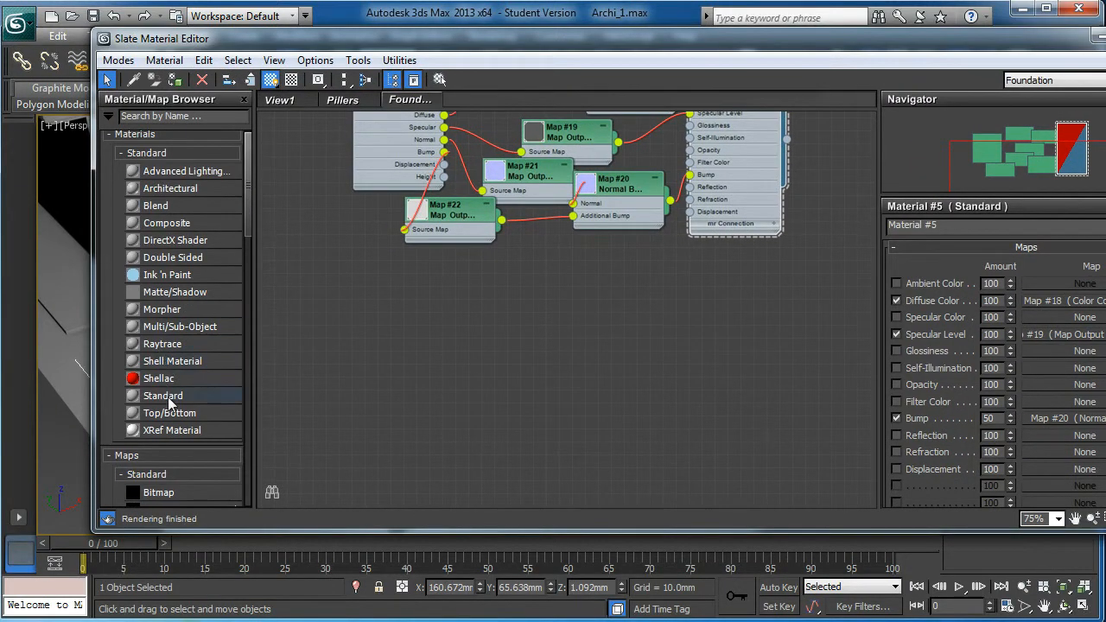
pyautogui.click(198, 400)
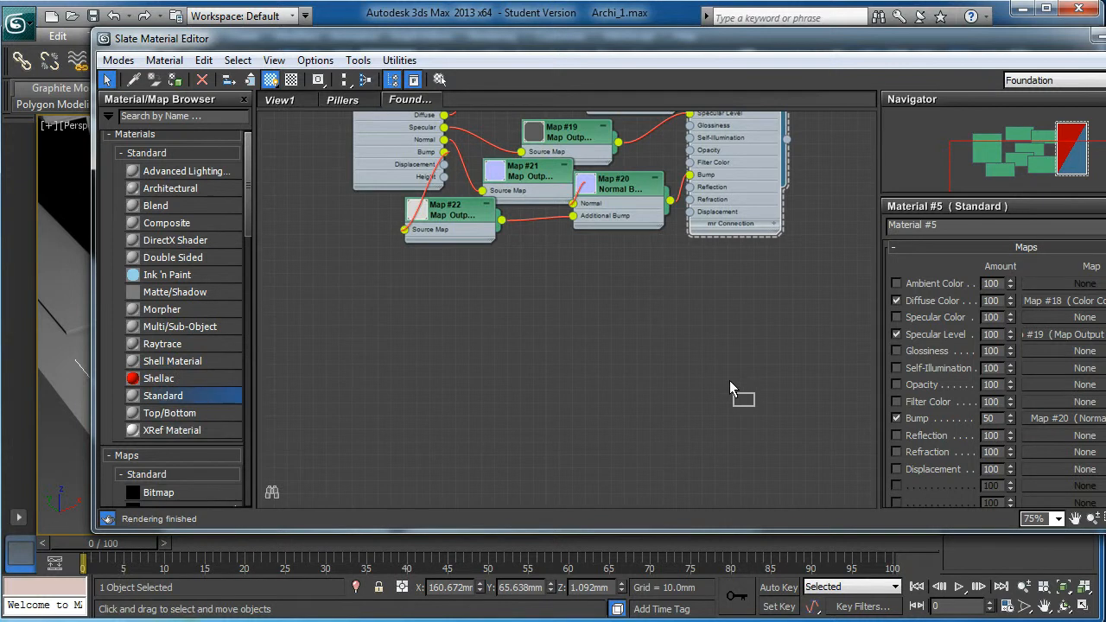
pyautogui.moveTo(741, 378); pyautogui.dragTo(687, 376)
# Step: Isolate the selected foundation slab in the maximized Perspective viewport
pyautogui.moveTo(766, 45); pyautogui.dragTo(465, 438)
pyautogui.moveTo(665, 246)
pyautogui.keyDown('alt'); pyautogui.mouseDown(button='middle')
pyautogui.moveTo(647, 281)
pyautogui.moveTo(658, 250)
pyautogui.mouseUp(button='middle'); pyautogui.keyUp('alt')
pyautogui.hotkey('alt', 'w')
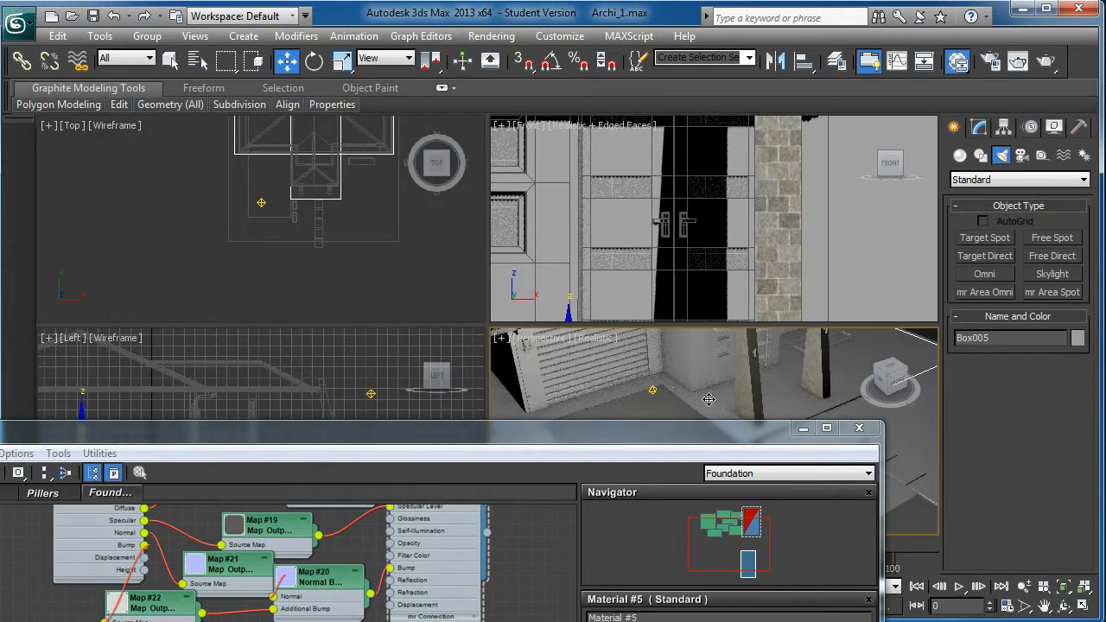
pyautogui.hotkey('alt', 'w')
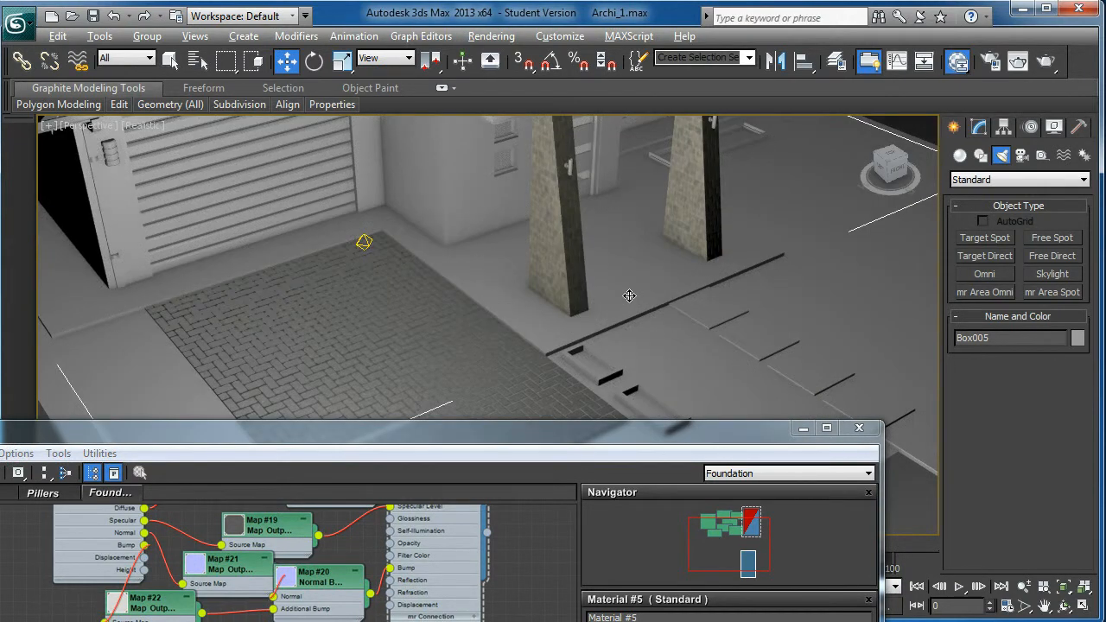
pyautogui.hotkey('alt', 'q')
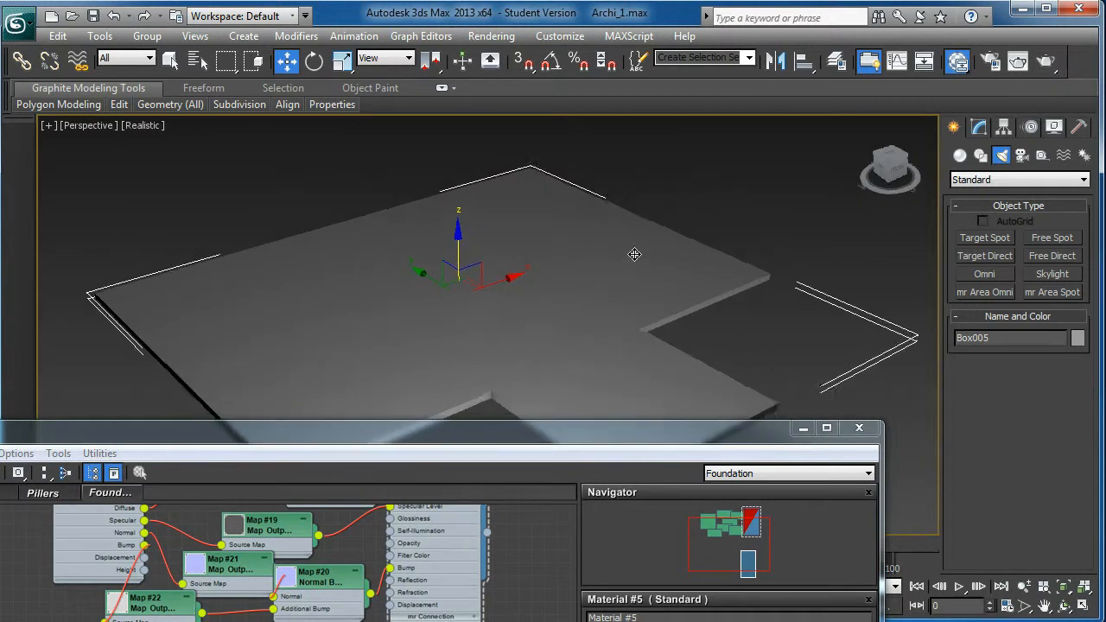
# Step: Try selecting the underside polygons of the foundation slab, and clear the polygon selection
pyautogui.click(979, 127)
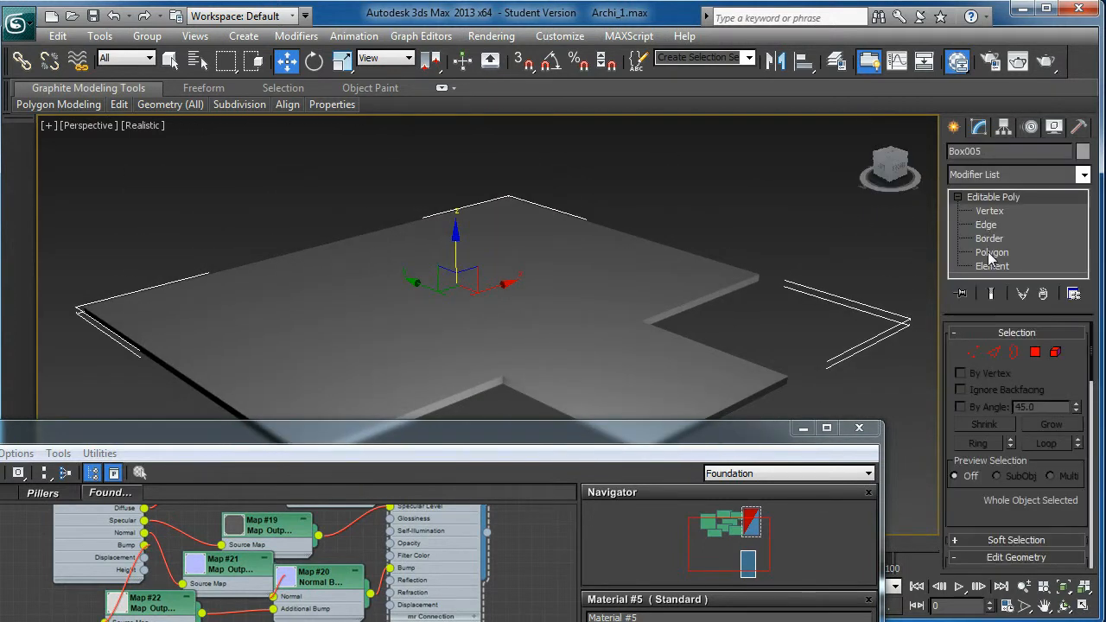
pyautogui.click(989, 252)
pyautogui.keyDown('alt'); pyautogui.moveTo(639, 303); pyautogui.dragTo(612, 299, button='middle'); pyautogui.keyUp('alt')
pyautogui.click(649, 149)
pyautogui.keyDown('ctrl'); pyautogui.click(612, 302); pyautogui.keyUp('ctrl')
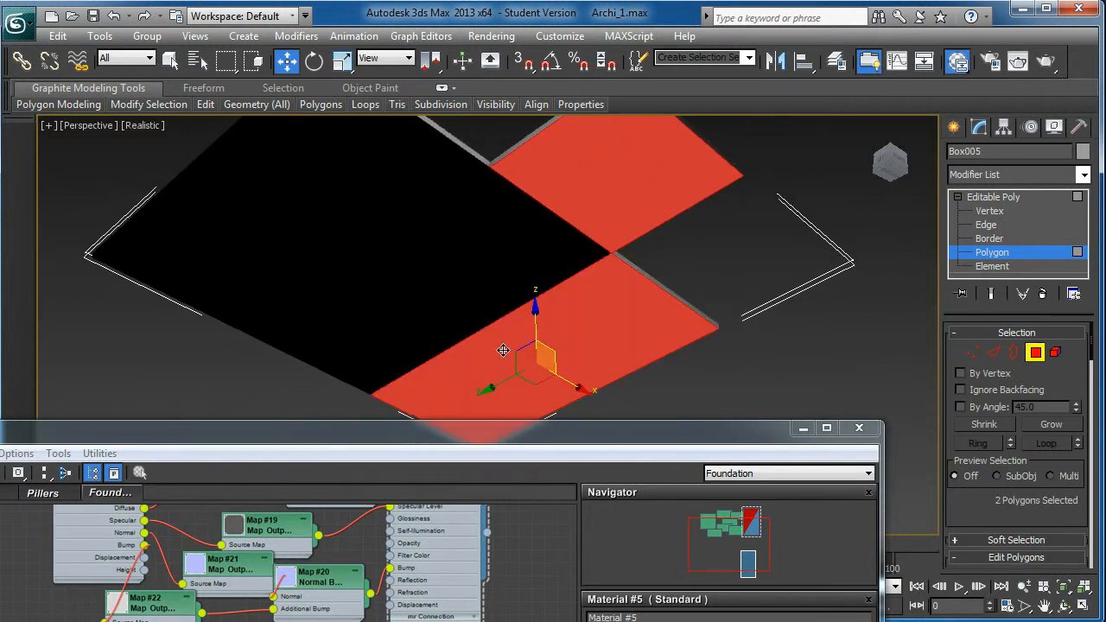
pyautogui.keyDown('ctrl'); pyautogui.click(383, 235); pyautogui.keyUp('ctrl')
pyautogui.keyDown('ctrl'); pyautogui.click(358, 205); pyautogui.keyUp('ctrl')
pyautogui.keyDown('alt'); pyautogui.moveTo(358, 205); pyautogui.dragTo(461, 264, button='middle'); pyautogui.keyUp('alt')
pyautogui.hotkey('ctrl', 'd')
# Step: Assign the checker Material #3 from View1 to the isolated foundation slab and inspect the pattern
pyautogui.keyDown('alt'); pyautogui.moveTo(547, 262); pyautogui.dragTo(477, 396, button='middle'); pyautogui.keyUp('alt')
pyautogui.moveTo(406, 421); pyautogui.dragTo(646, 242)
pyautogui.click(241, 292)
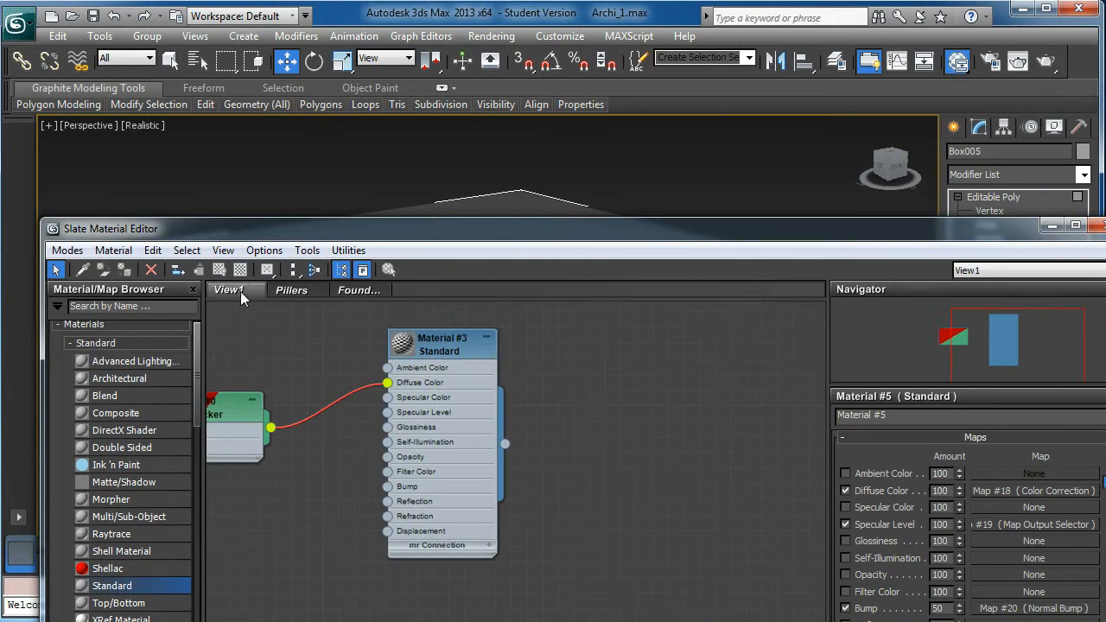
pyautogui.moveTo(597, 382); pyautogui.dragTo(704, 392, button='middle')
pyautogui.rightClick(559, 358)
pyautogui.click(618, 339)
pyautogui.moveTo(603, 235); pyautogui.dragTo(467, 510)
pyautogui.keyDown('alt'); pyautogui.moveTo(520, 333); pyautogui.dragTo(594, 326, button='middle'); pyautogui.keyUp('alt')
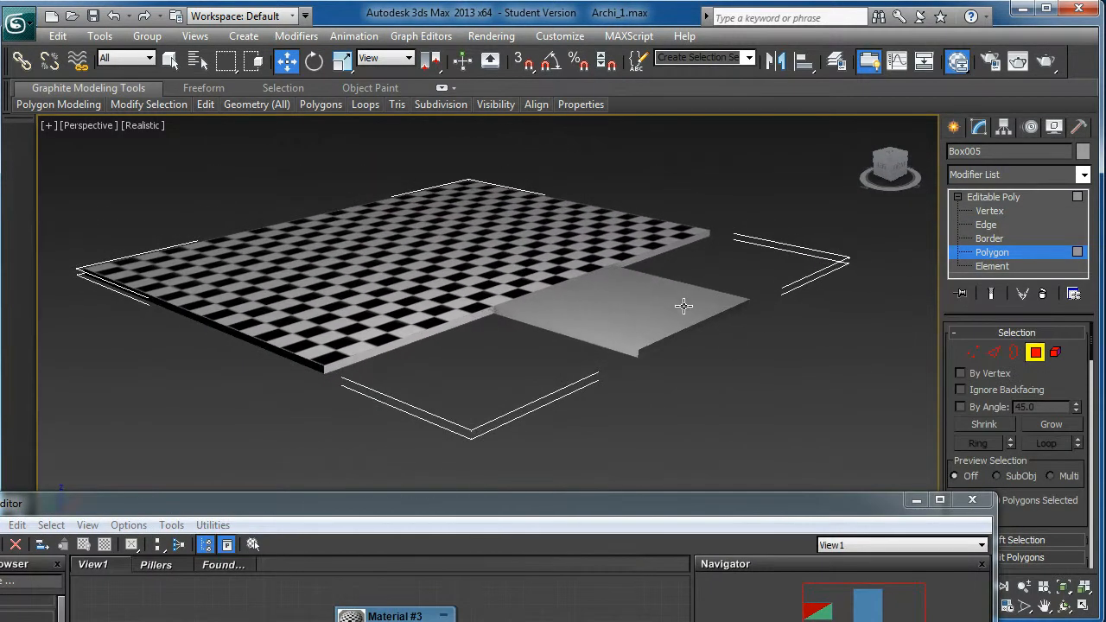
# Step: Leave polygon editing and assign Material #3 to the whole foundation slab object
pyautogui.click(991, 200)
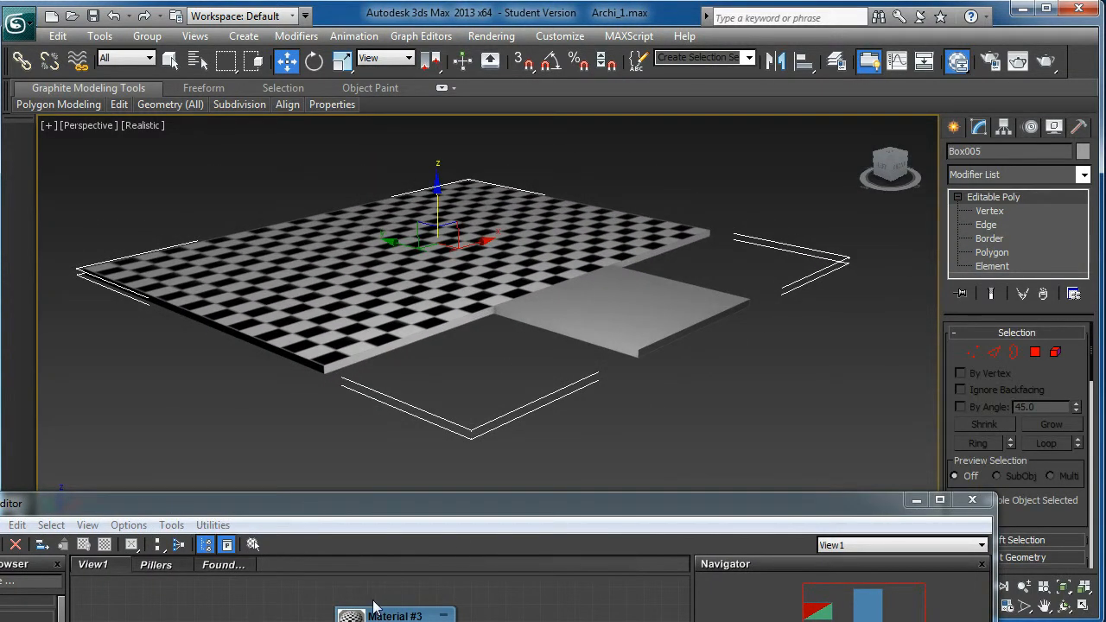
pyautogui.rightClick(398, 616)
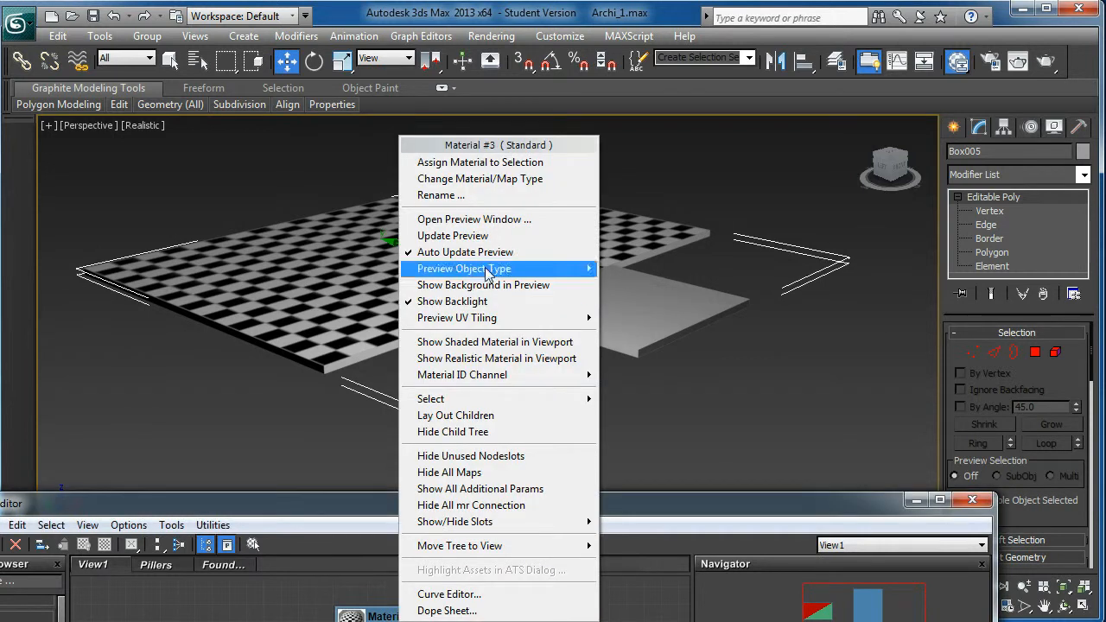
pyautogui.click(507, 163)
pyautogui.keyDown('alt'); pyautogui.moveTo(550, 347); pyautogui.dragTo(558, 378, button='middle'); pyautogui.keyUp('alt')
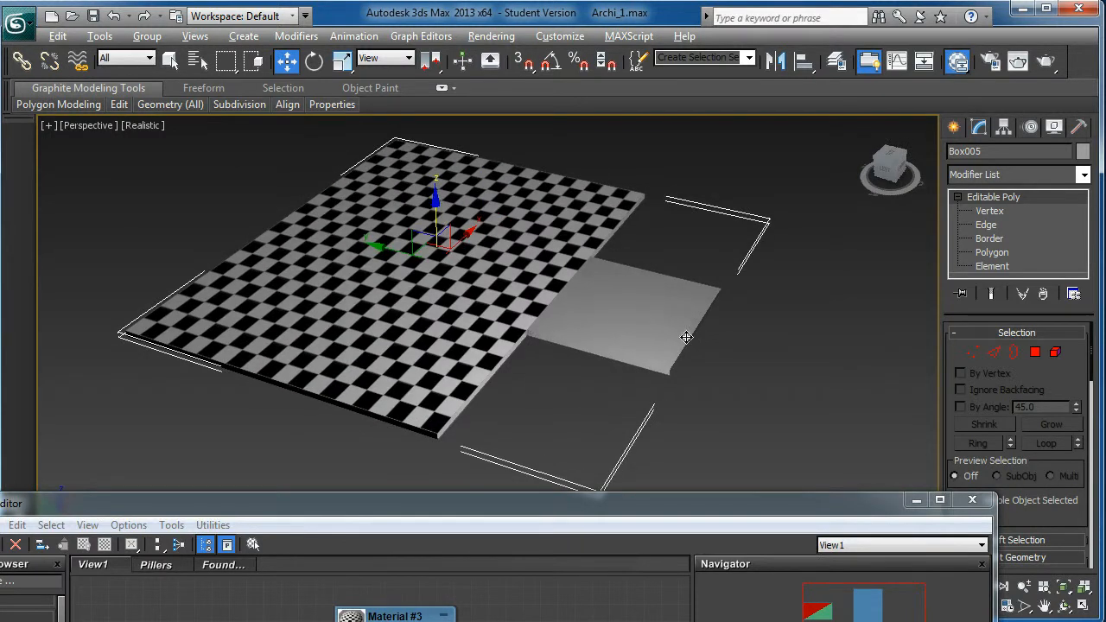
# Step: Add a UVW Map modifier to the foundation slab and set its mapping type to Box
pyautogui.keyDown('alt'); pyautogui.moveTo(695, 332); pyautogui.dragTo(682, 344, button='middle'); pyautogui.keyUp('alt')
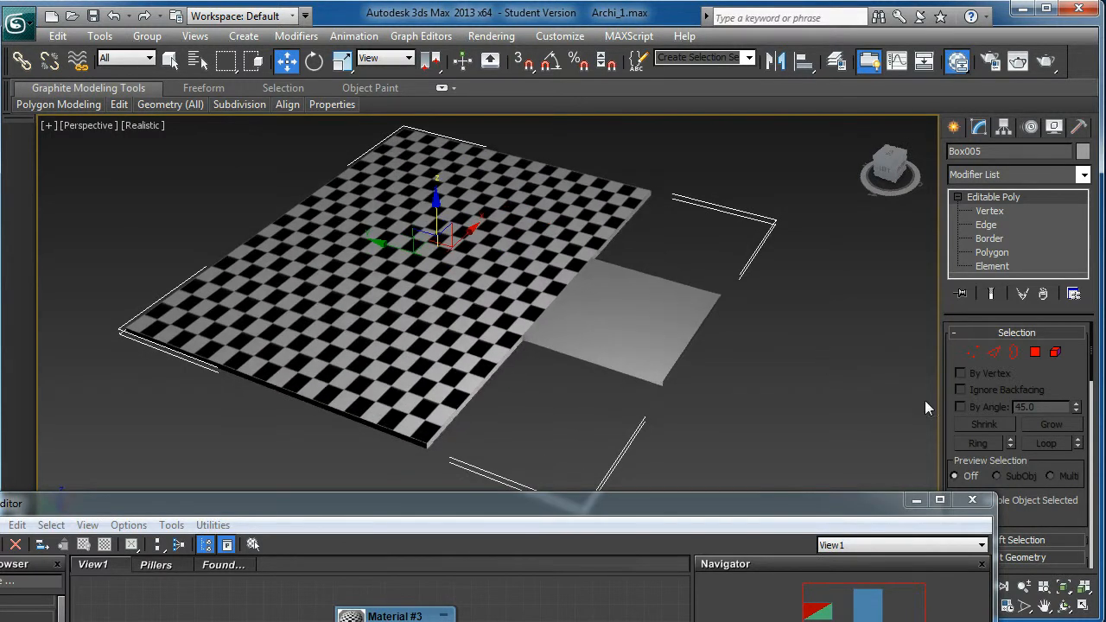
pyautogui.click(1085, 178)
pyautogui.moveTo(1086, 229); pyautogui.dragTo(1095, 546)
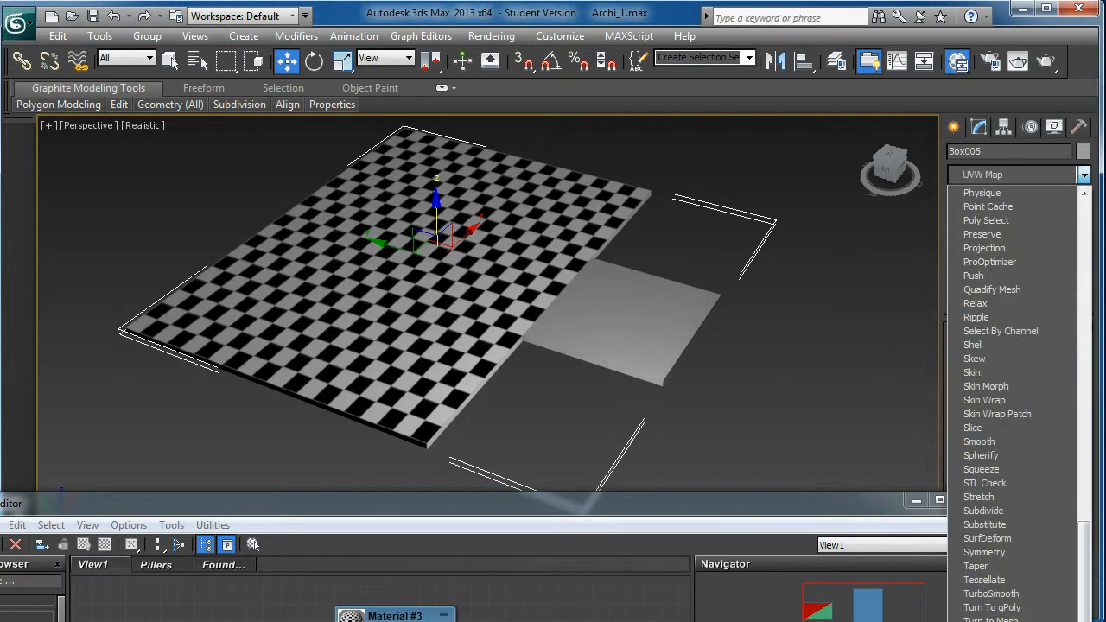
pyautogui.click(986, 621)
pyautogui.keyDown('alt'); pyautogui.moveTo(665, 358); pyautogui.dragTo(560, 343, button='middle'); pyautogui.keyUp('alt')
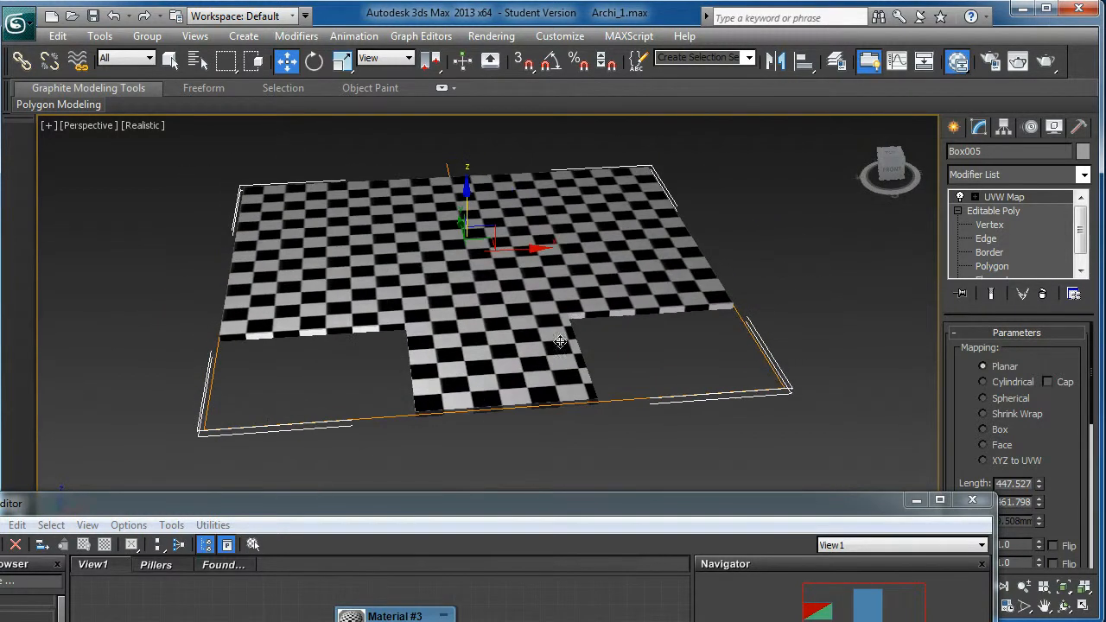
pyautogui.click(984, 429)
pyautogui.keyDown('alt'); pyautogui.moveTo(605, 318); pyautogui.dragTo(571, 271, button='middle'); pyautogui.keyUp('alt')
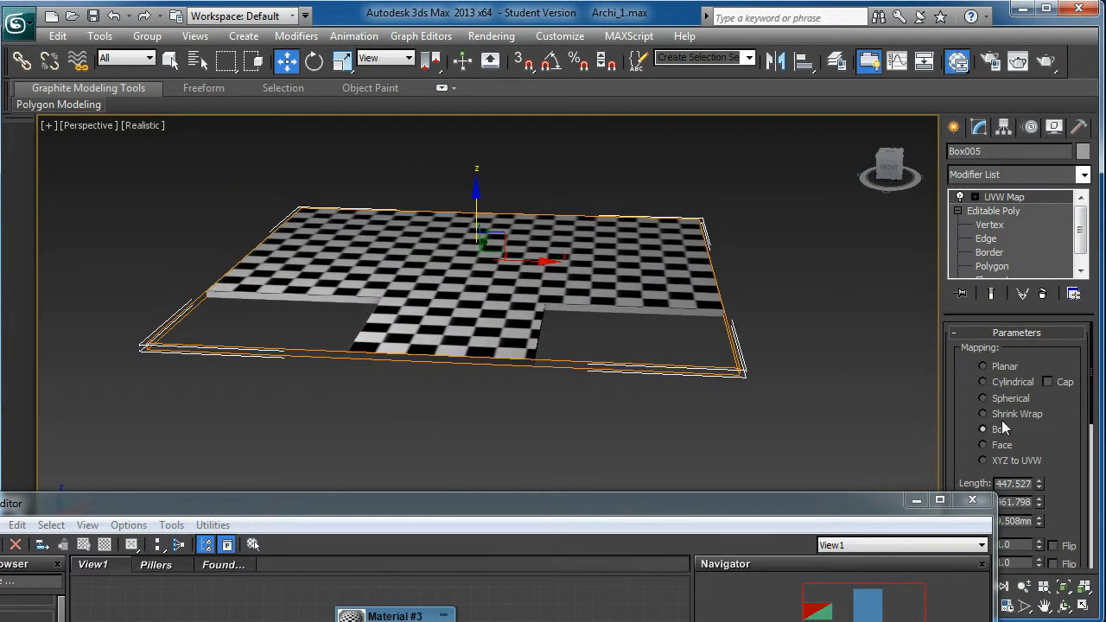
pyautogui.scroll(-2, 1007, 458)
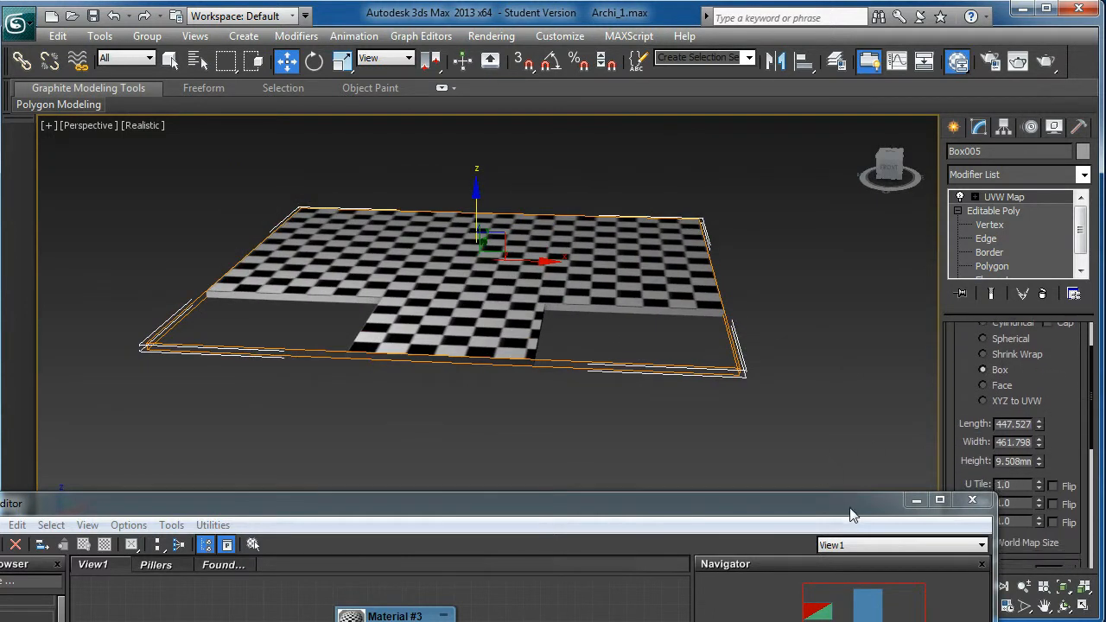
# Step: Increase the height of the slab's box mapping gizmo well beyond the slab's thickness and check the checker pattern on its sides
pyautogui.moveTo(852, 508); pyautogui.dragTo(721, 506)
pyautogui.moveTo(1037, 462); pyautogui.dragTo(976, 30)
pyautogui.keyDown('alt'); pyautogui.moveTo(489, 361); pyautogui.dragTo(518, 289, button='middle'); pyautogui.keyUp('alt')
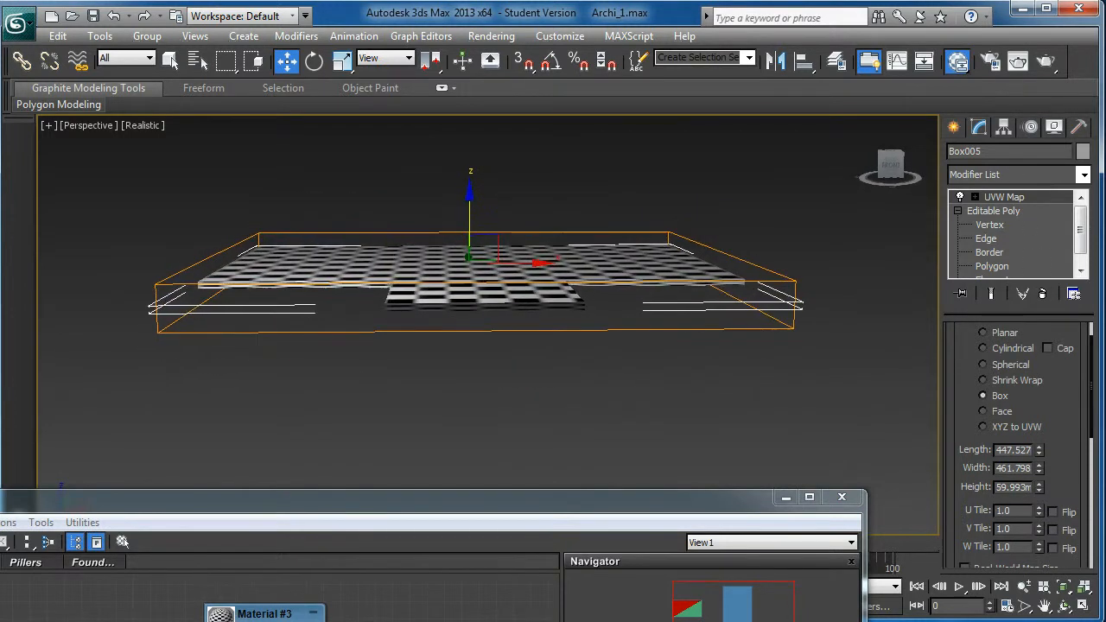
pyautogui.scroll(3, 538, 134)
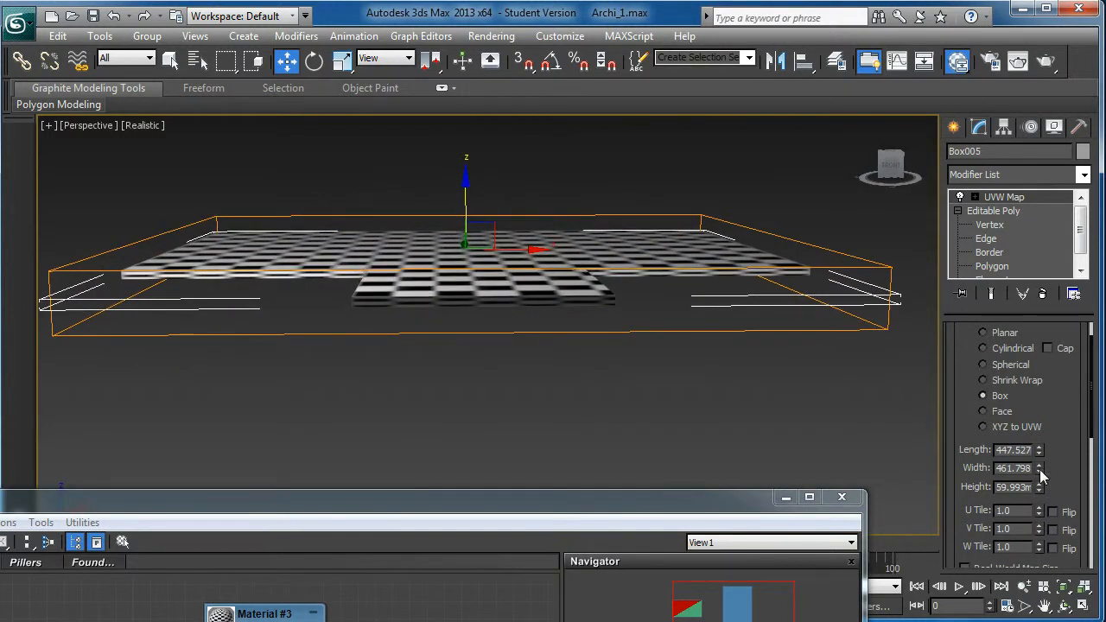
pyautogui.moveTo(1039, 489); pyautogui.dragTo(1040, 220)
pyautogui.keyDown('alt'); pyautogui.moveTo(597, 302); pyautogui.dragTo(637, 280, button='middle'); pyautogui.keyUp('alt')
pyautogui.scroll(-2, 548, 329)
pyautogui.keyDown('alt'); pyautogui.moveTo(548, 328); pyautogui.dragTo(546, 394, button='middle'); pyautogui.keyUp('alt')
# Step: Collapse the slab's whole modifier stack, accept the warning, and inspect the checkered surface
pyautogui.rightClick(1007, 197)
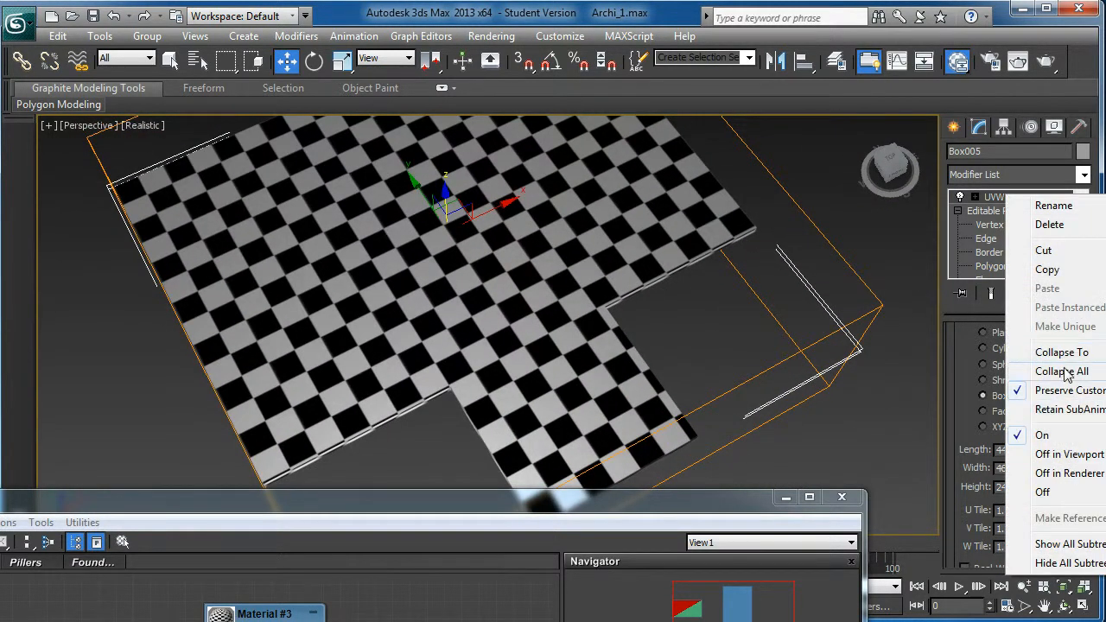
pyautogui.click(1061, 371)
pyautogui.click(634, 370)
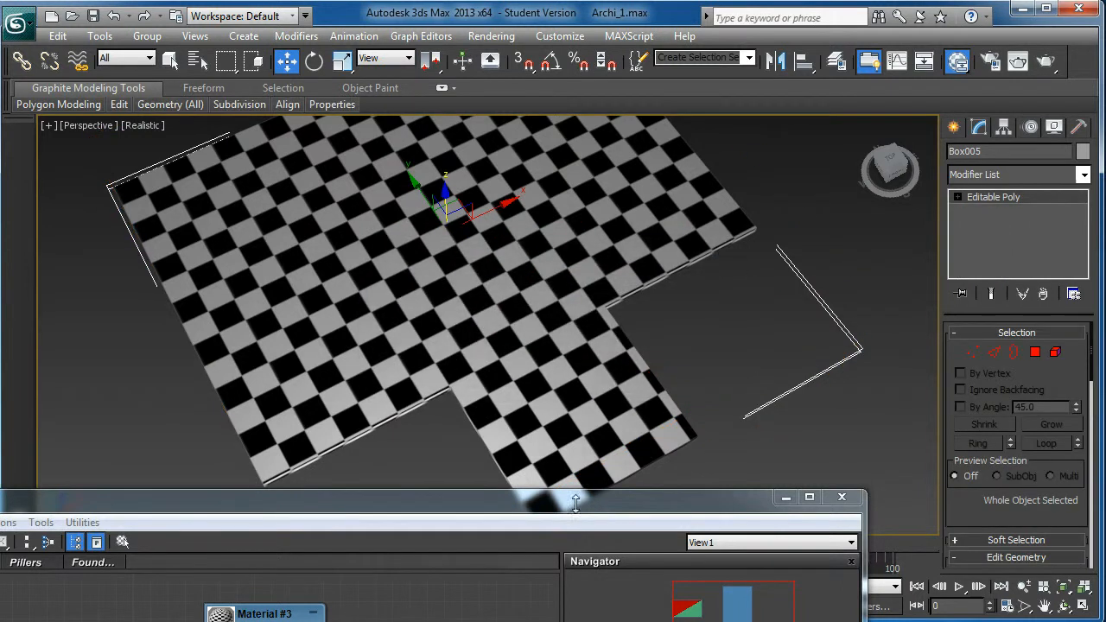
pyautogui.moveTo(592, 505); pyautogui.dragTo(677, 563)
pyautogui.scroll(3, 562, 372)
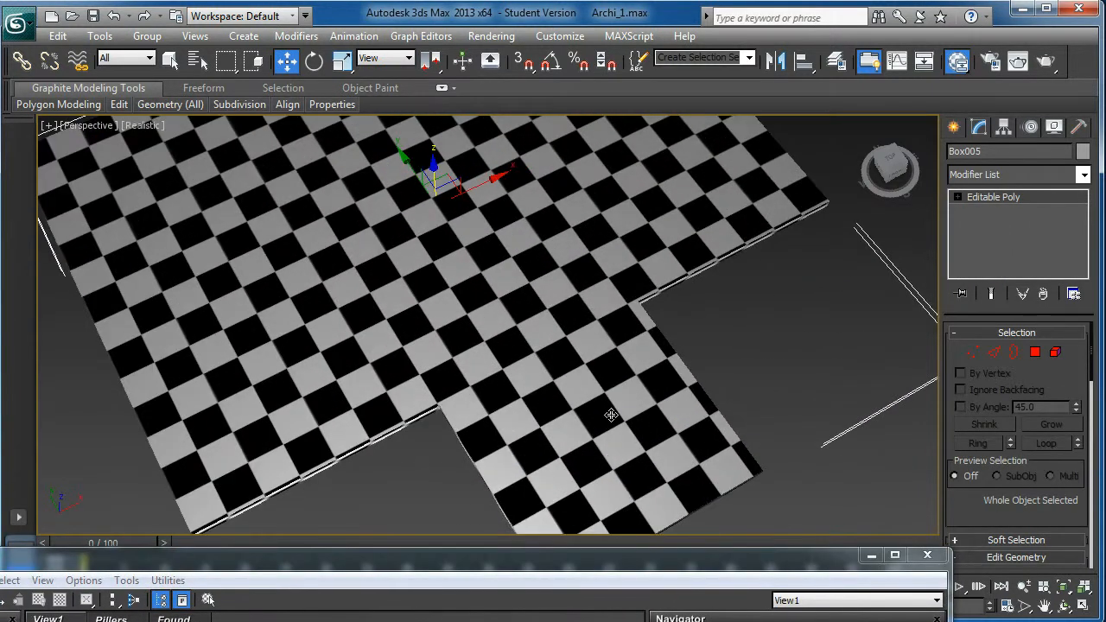
# Step: Add a new Standard material to the Foundation view and assign it to the selected slab
pyautogui.moveTo(475, 567); pyautogui.dragTo(694, 371)
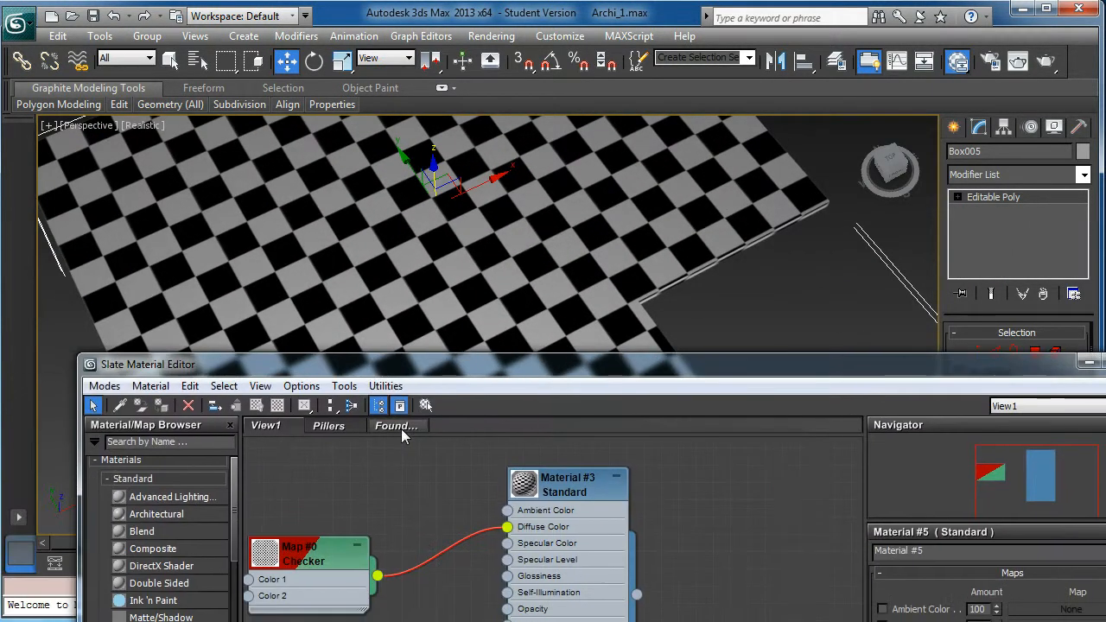
pyautogui.click(401, 427)
pyautogui.moveTo(529, 364); pyautogui.dragTo(414, 328)
pyautogui.moveTo(673, 335); pyautogui.dragTo(680, 275)
pyautogui.rightClick(680, 274)
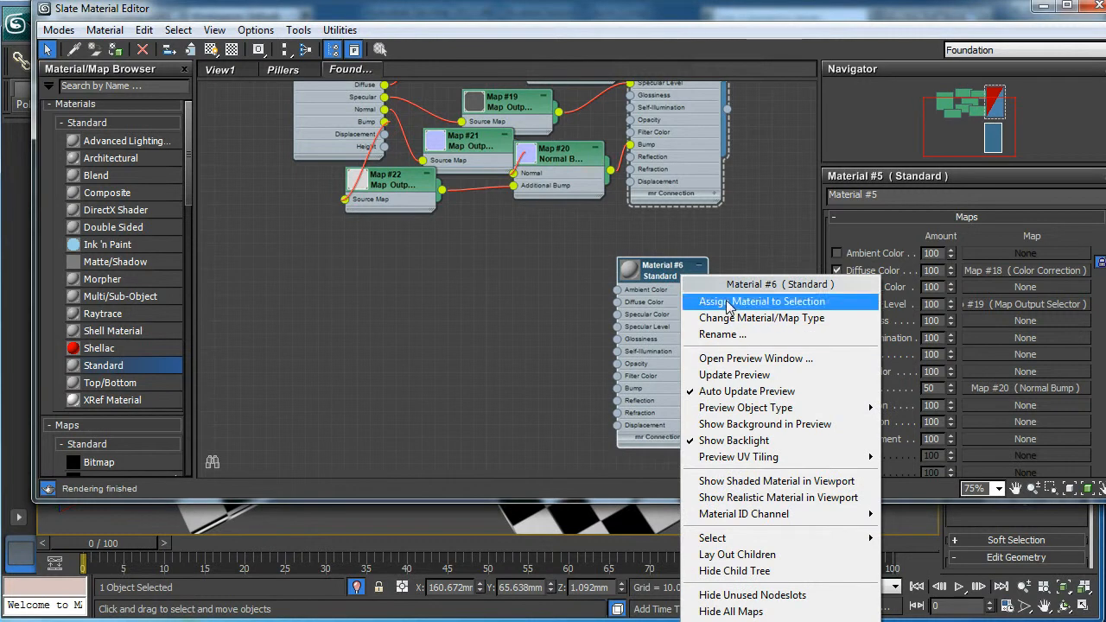
pyautogui.click(760, 301)
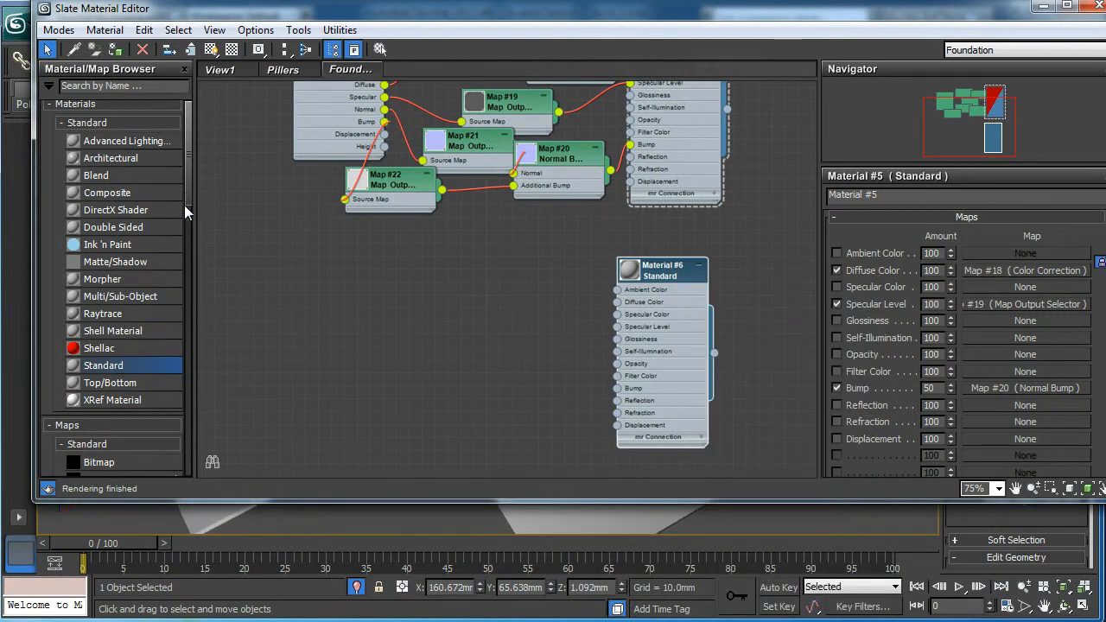
# Step: Add a Substance map to the Foundation view beside Material #6
pyautogui.scroll(-5, 185, 211)
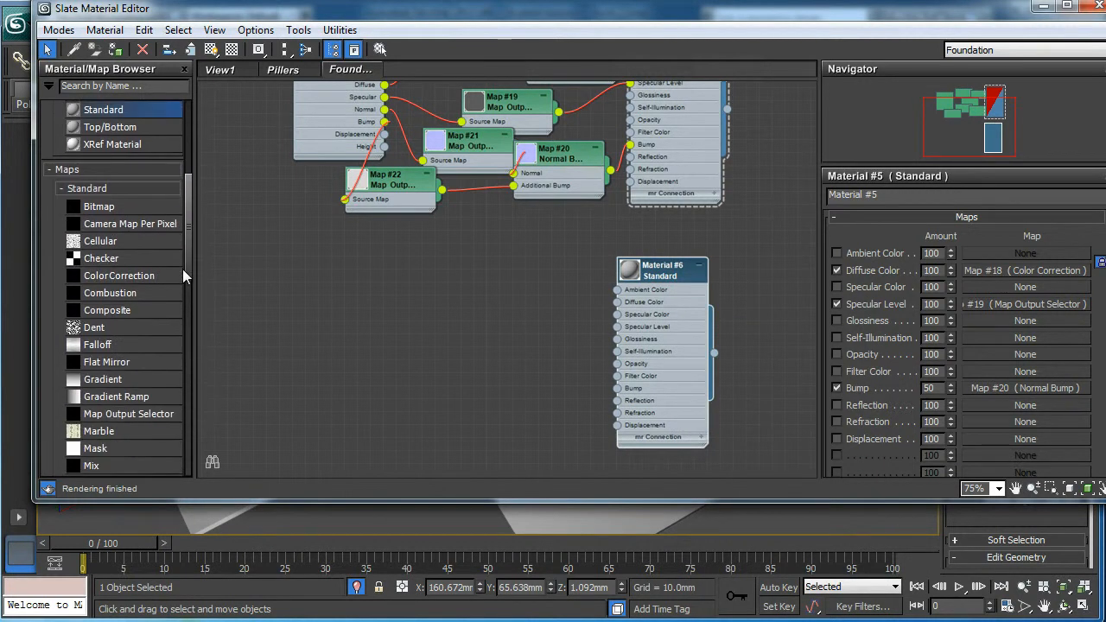
pyautogui.scroll(-1, 182, 269)
pyautogui.scroll(-2, 184, 294)
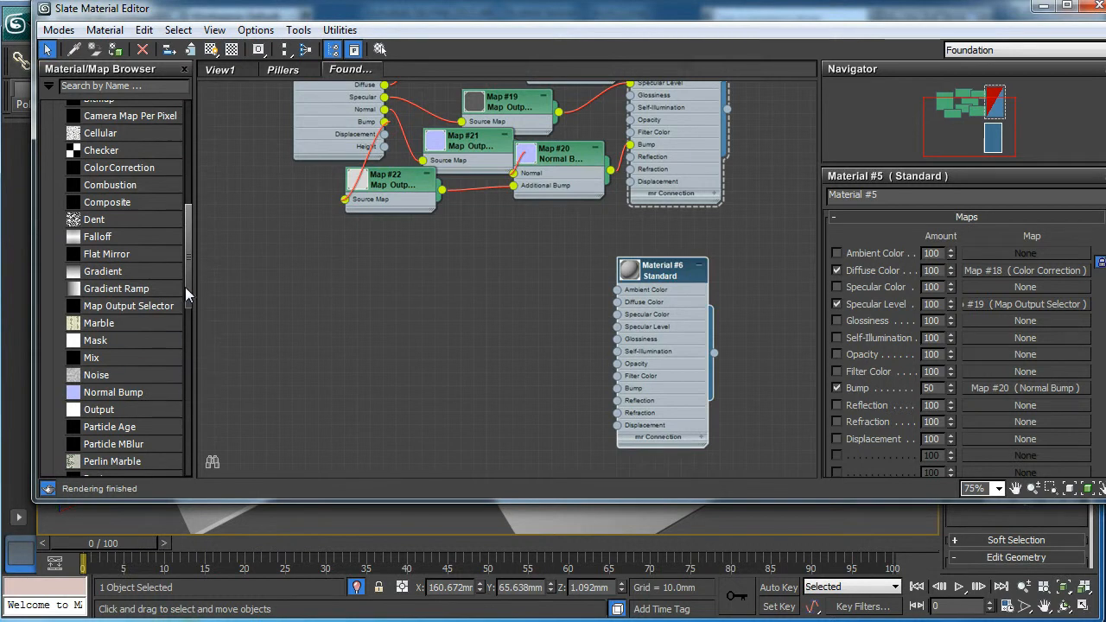
pyautogui.scroll(-2, 186, 298)
pyautogui.scroll(-2, 192, 317)
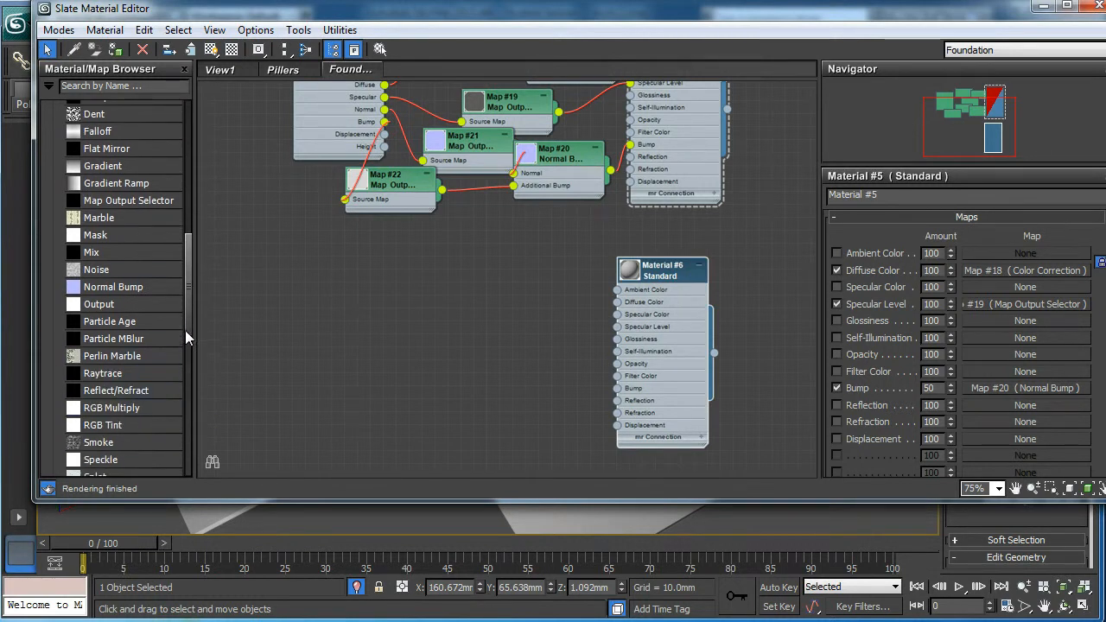
pyautogui.scroll(-6, 189, 337)
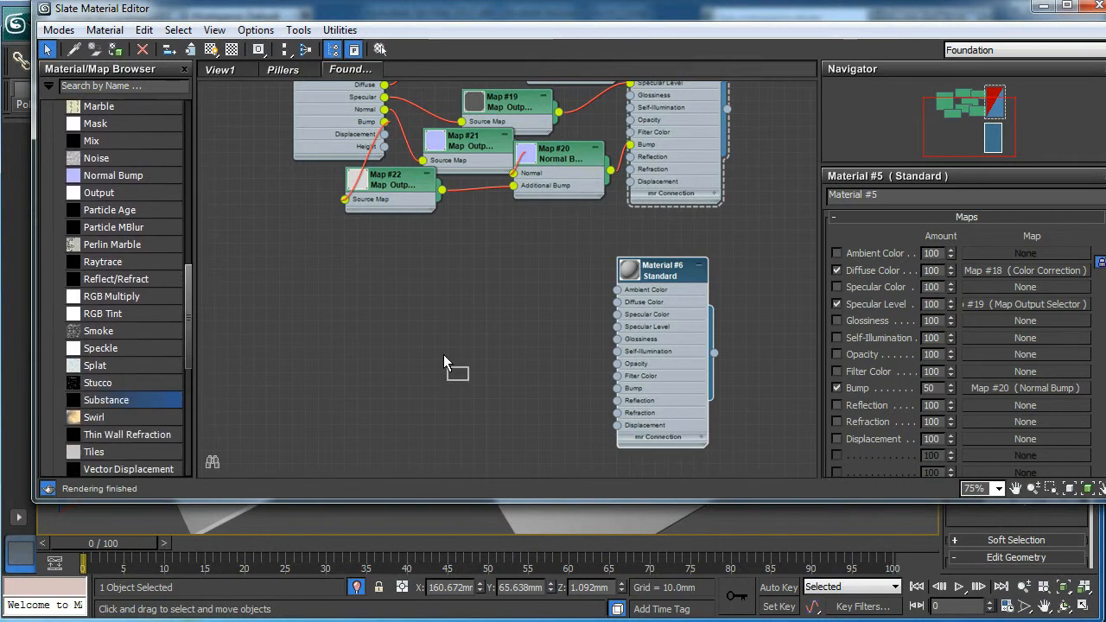
pyautogui.moveTo(400, 295); pyautogui.dragTo(399, 296)
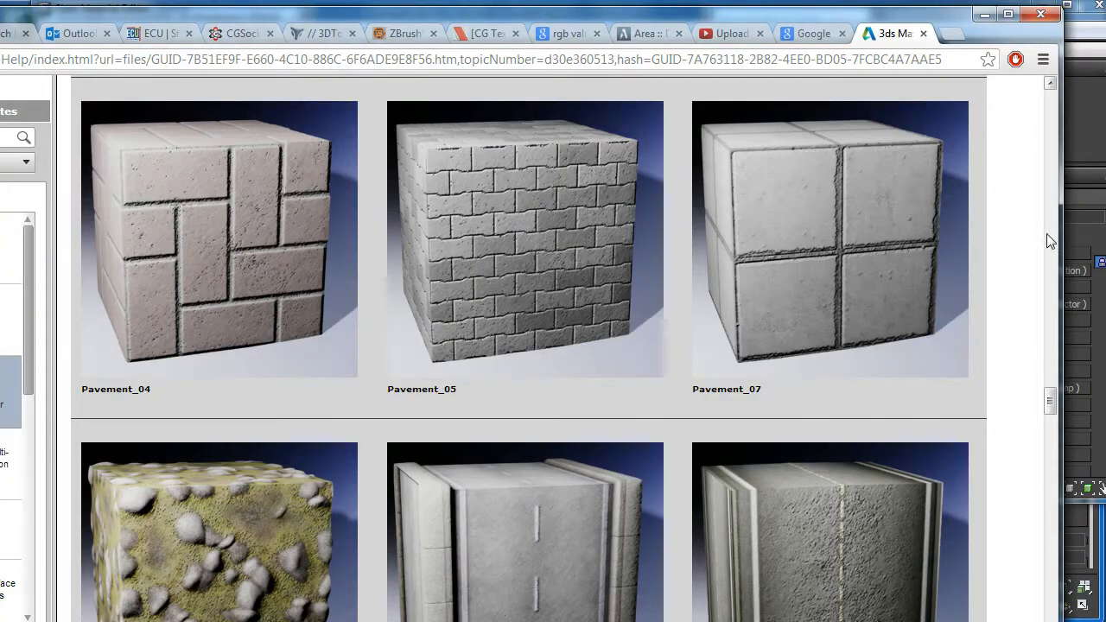
# Step: Look through the substance texture samples on the 3ds Max help page down to Stucco_01, and return to the material editor
pyautogui.moveTo(1054, 424); pyautogui.dragTo(1054, 492)
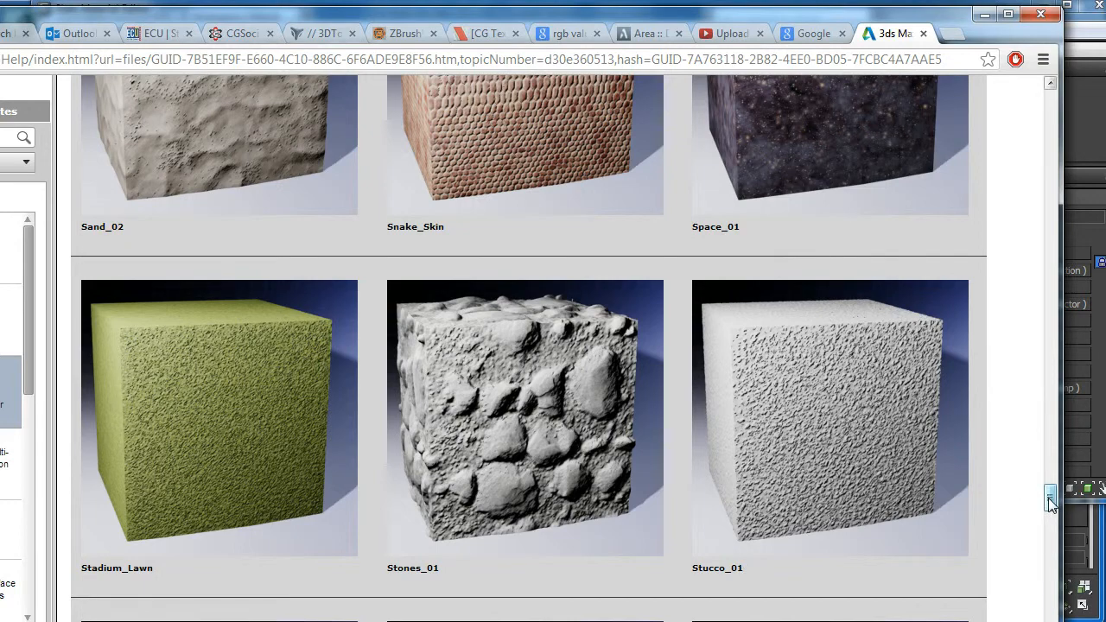
pyautogui.moveTo(1049, 498); pyautogui.dragTo(1049, 507)
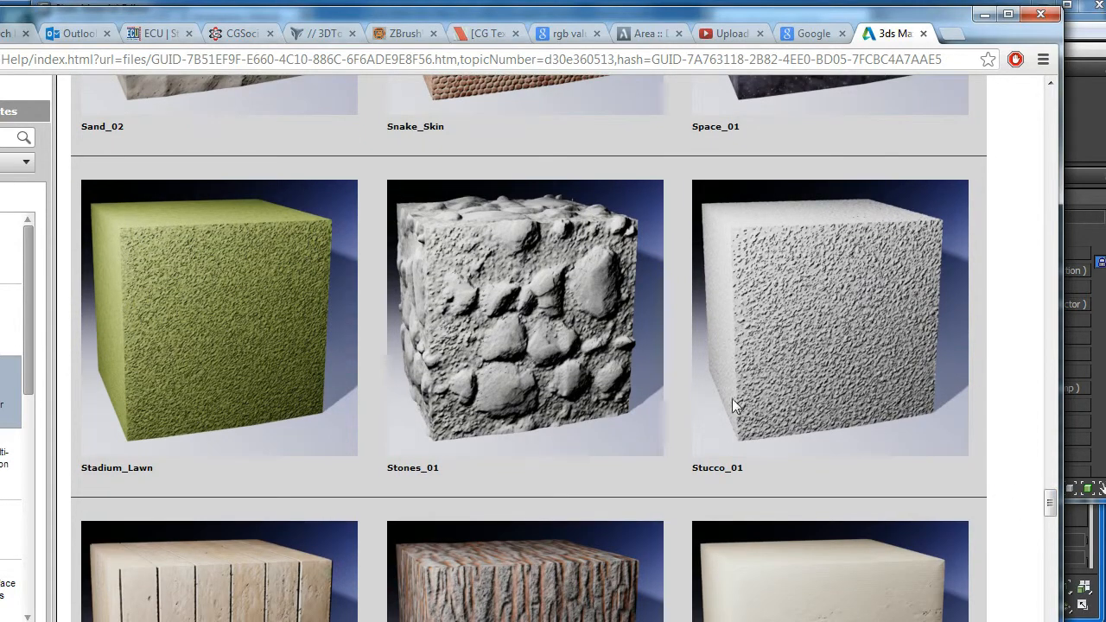
pyautogui.click(985, 14)
# Step: Load Stucco_01.sbsar from the Substance textures folder into the new Substance map
pyautogui.moveTo(403, 294); pyautogui.dragTo(430, 296)
pyautogui.doubleClick(430, 296)
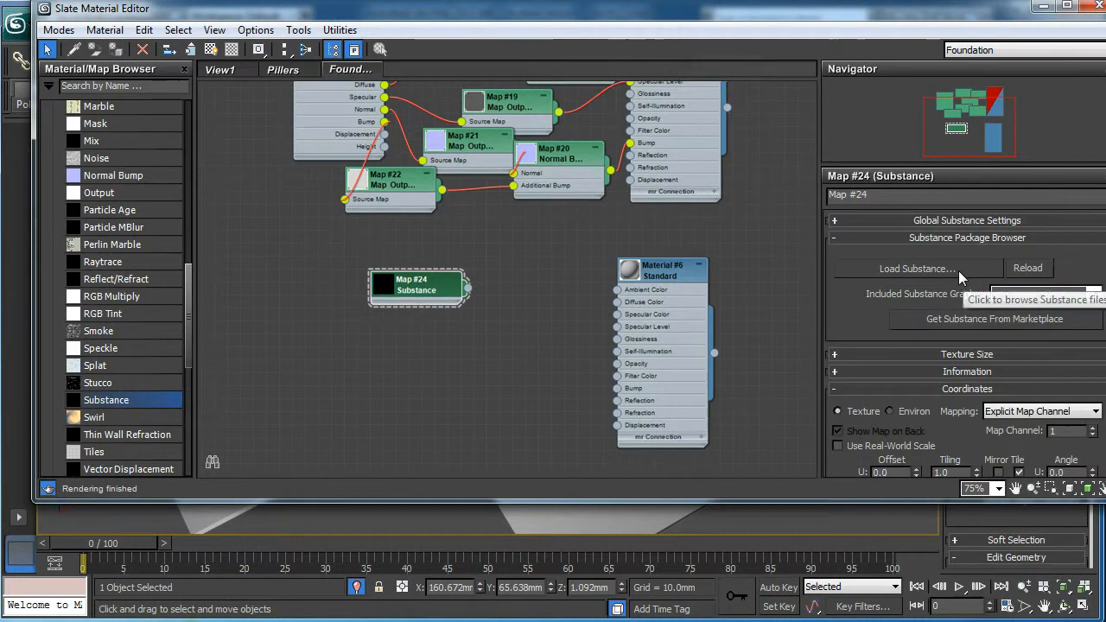
pyautogui.click(958, 270)
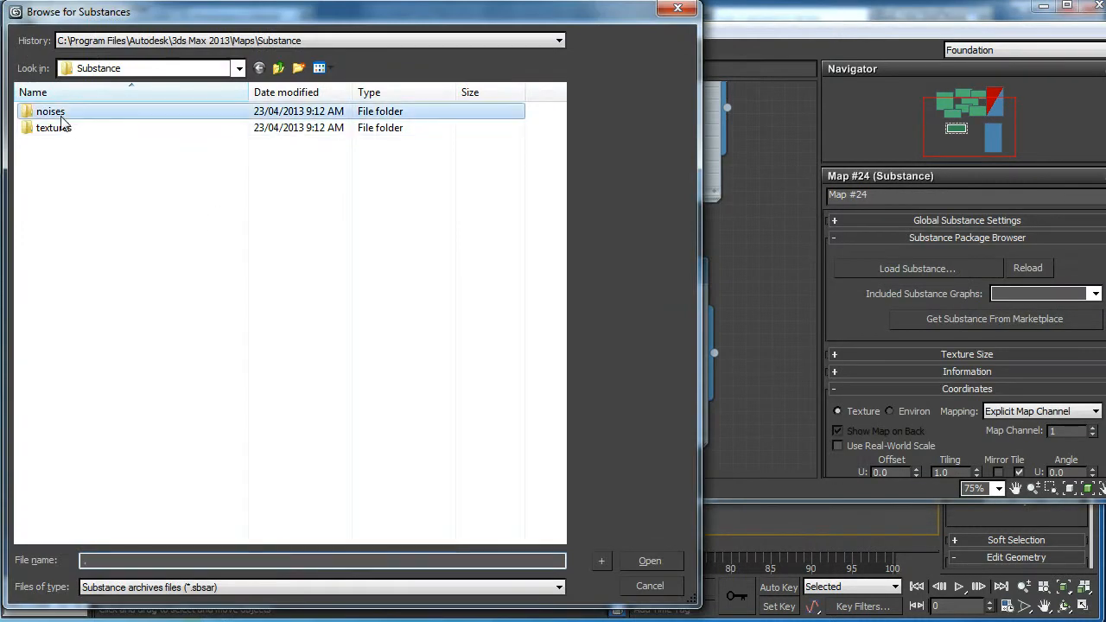
pyautogui.doubleClick(57, 112)
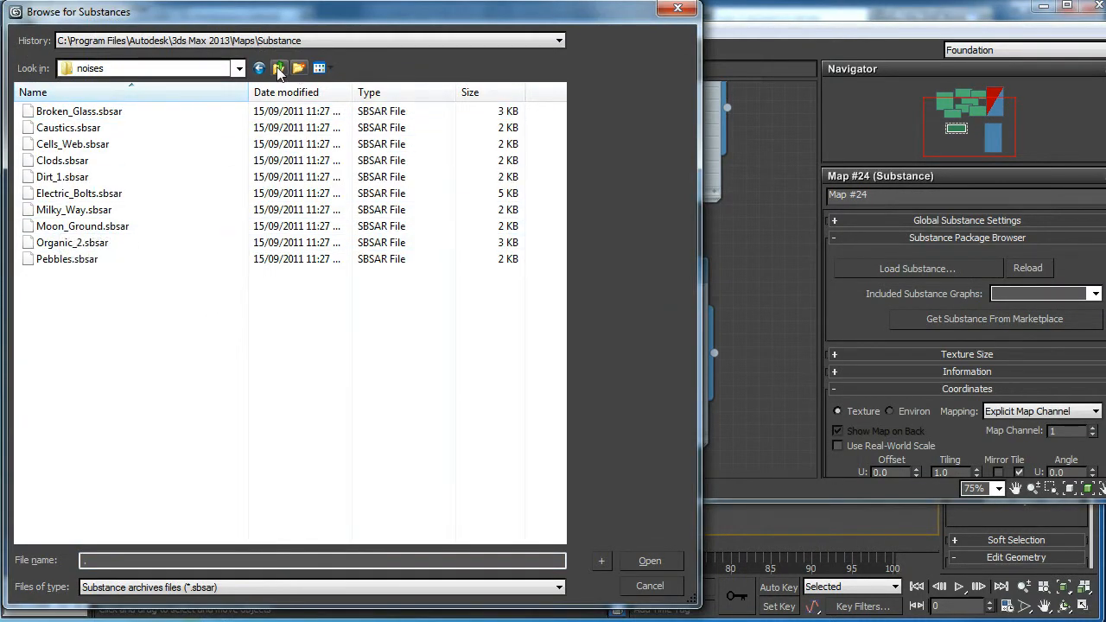
pyautogui.click(278, 69)
pyautogui.click(53, 128)
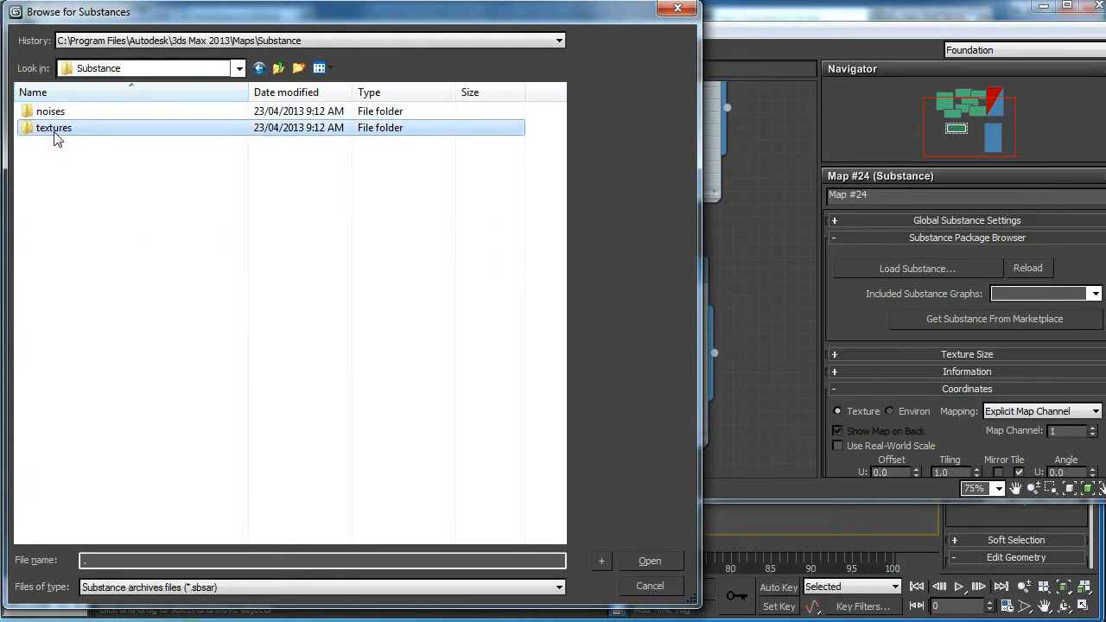
pyautogui.doubleClick(54, 130)
pyautogui.moveTo(559, 192); pyautogui.dragTo(559, 441)
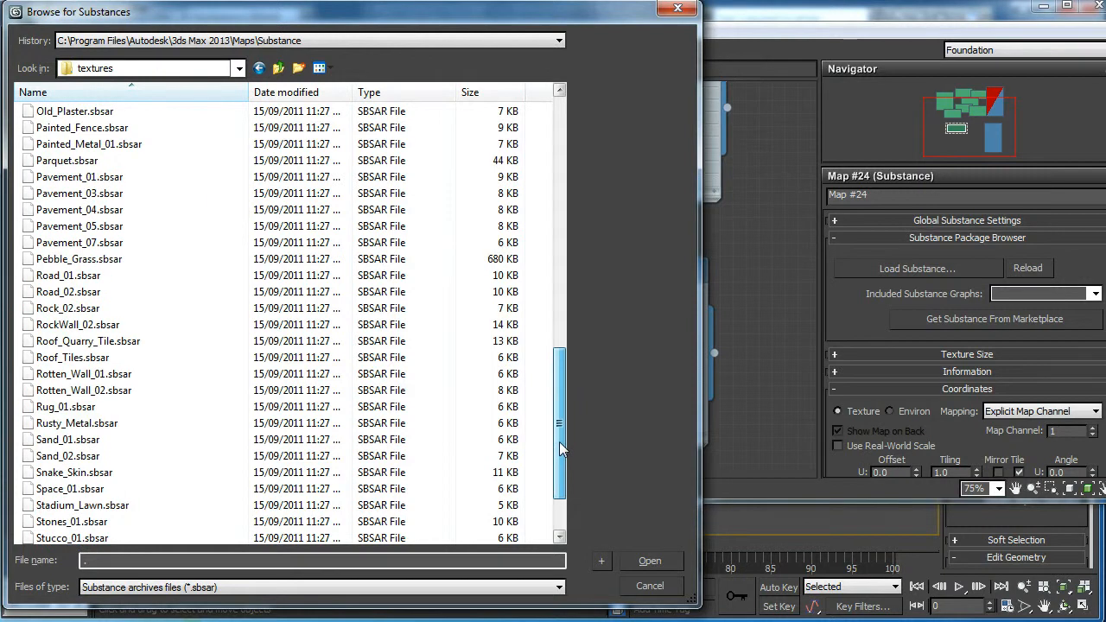
pyautogui.click(101, 539)
pyautogui.click(86, 538)
pyautogui.doubleClick(85, 506)
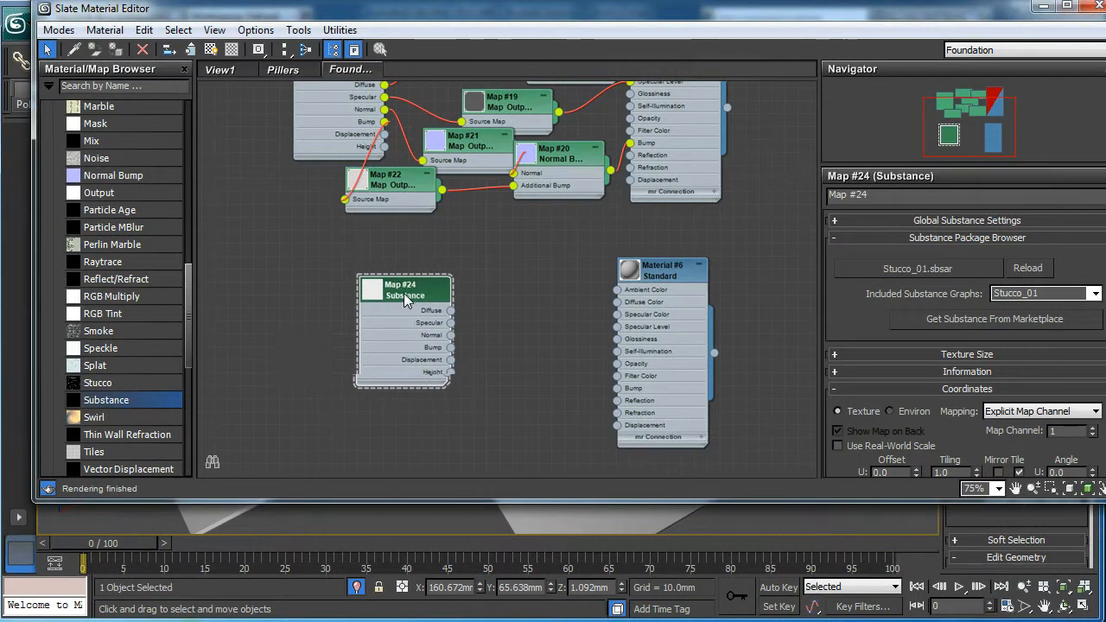
# Step: Connect the stucco Substance's Diffuse output to Material #6's Diffuse Color and space out the output selector node between them
pyautogui.scroll(3, 507, 217)
pyautogui.moveTo(522, 273); pyautogui.dragTo(565, 248, button='middle')
pyautogui.moveTo(447, 247); pyautogui.dragTo(731, 262)
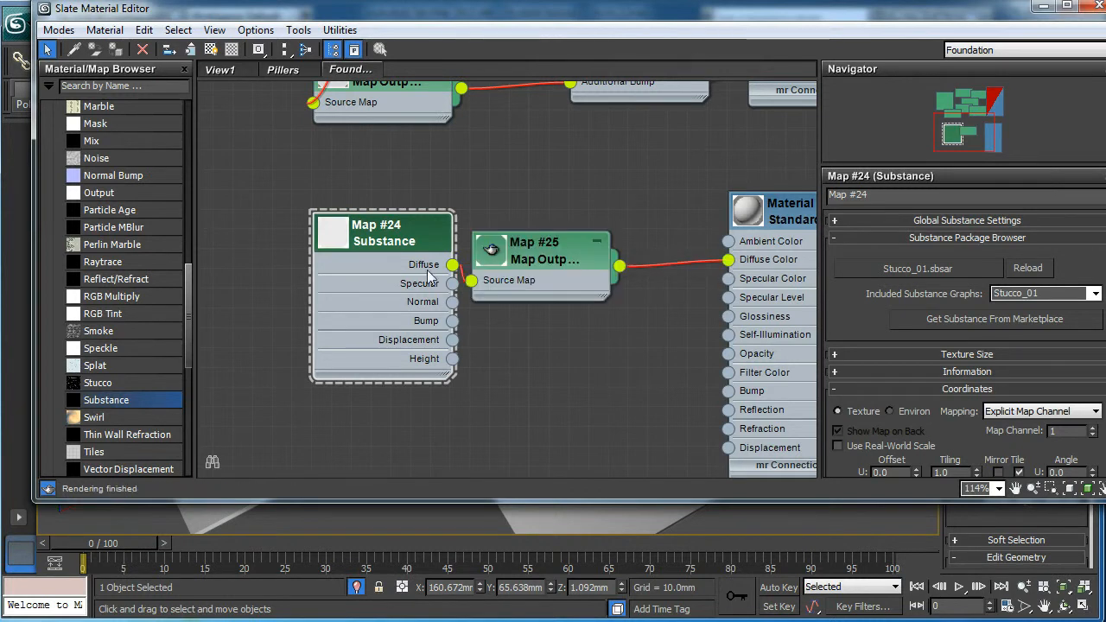
pyautogui.moveTo(538, 258); pyautogui.dragTo(579, 258)
pyautogui.moveTo(706, 14); pyautogui.dragTo(638, 101)
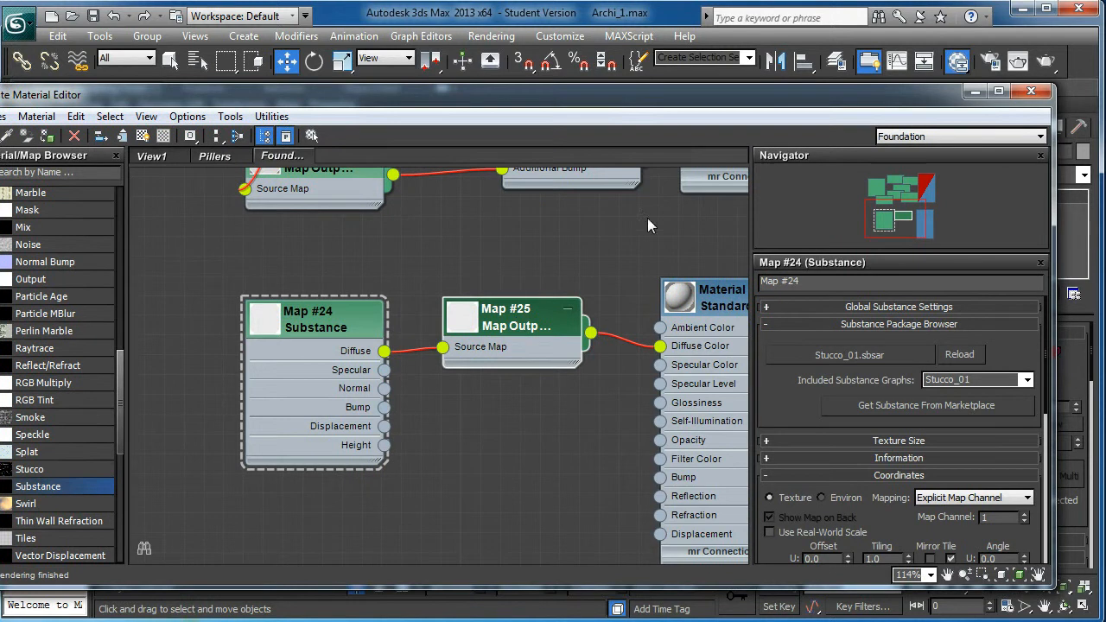
# Step: Set the Stucco Color of the Stucco_01 Substance to a grey with value 80
pyautogui.rightClick(694, 294)
pyautogui.click(340, 316)
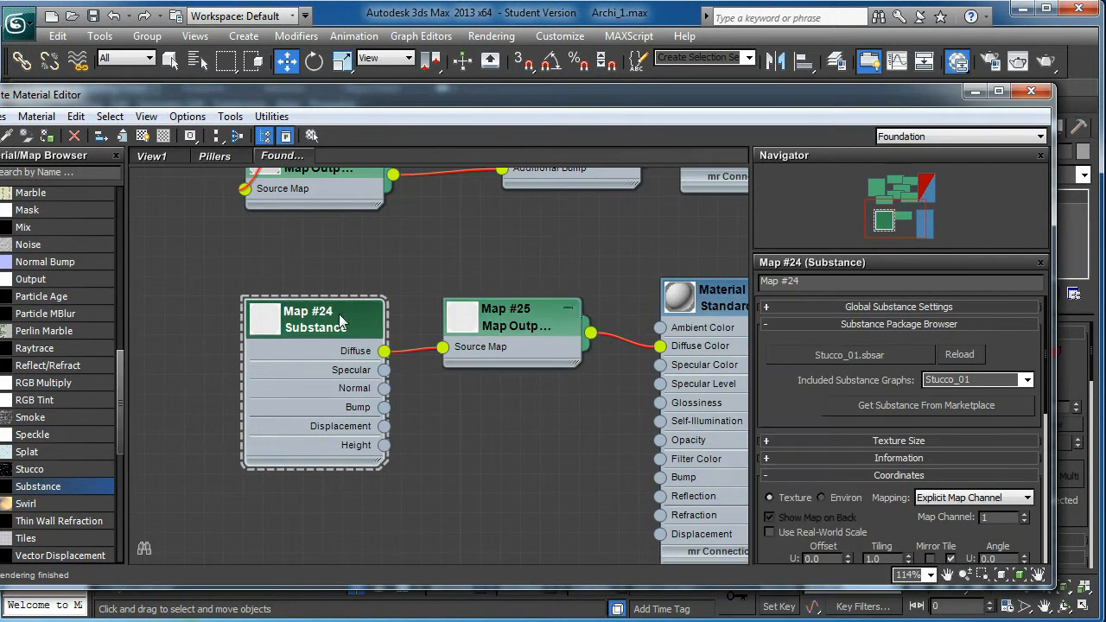
pyautogui.moveTo(813, 508); pyautogui.dragTo(850, 203)
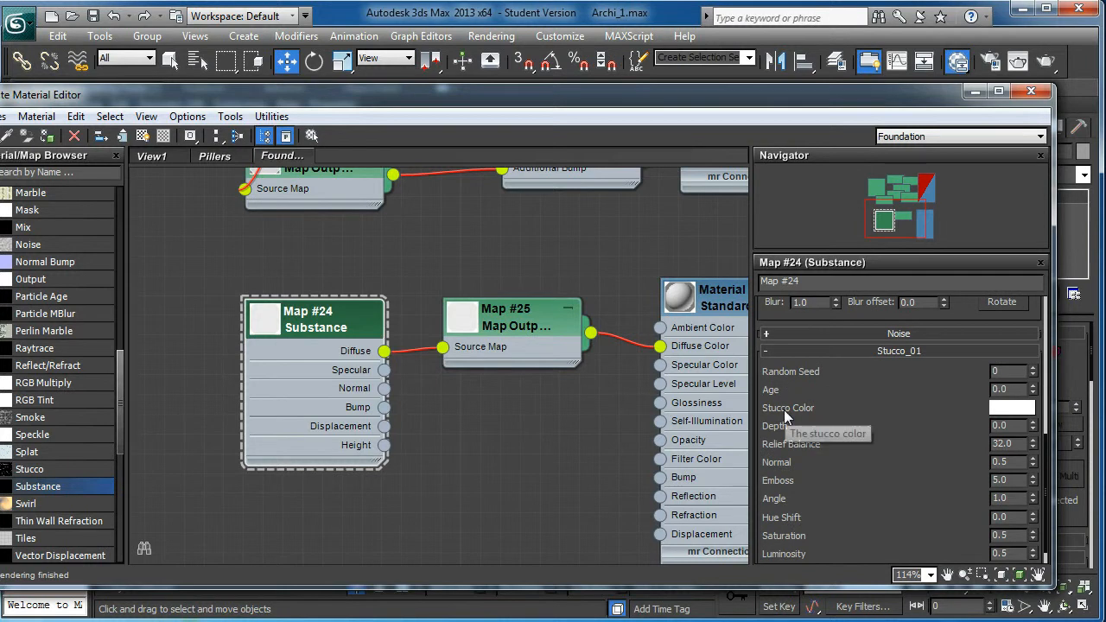
pyautogui.click(1008, 408)
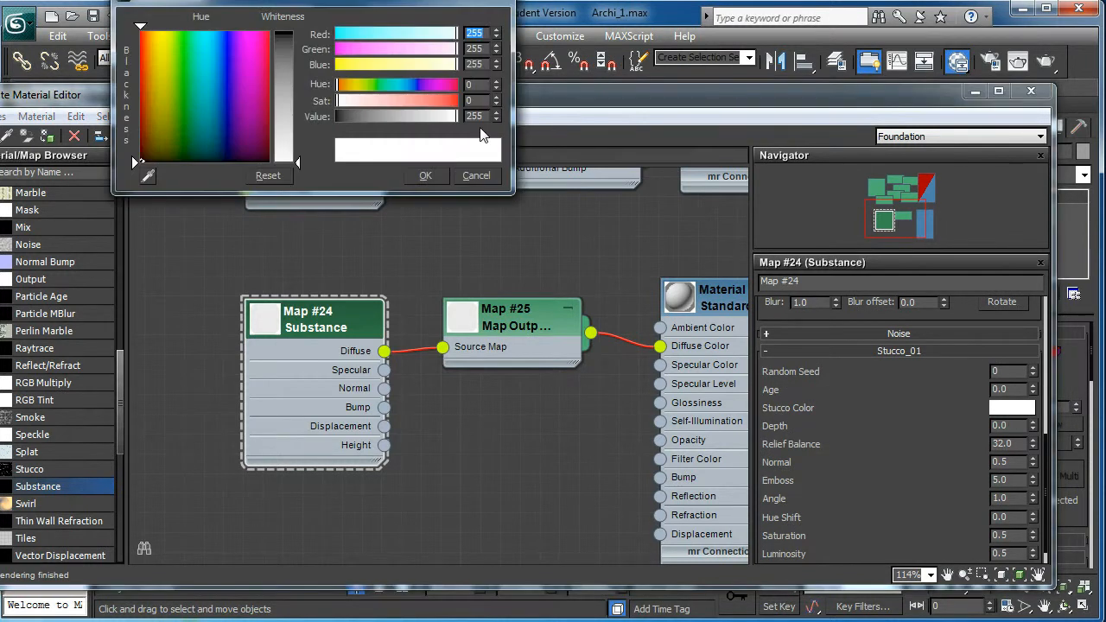
pyautogui.moveTo(448, 118); pyautogui.dragTo(374, 135)
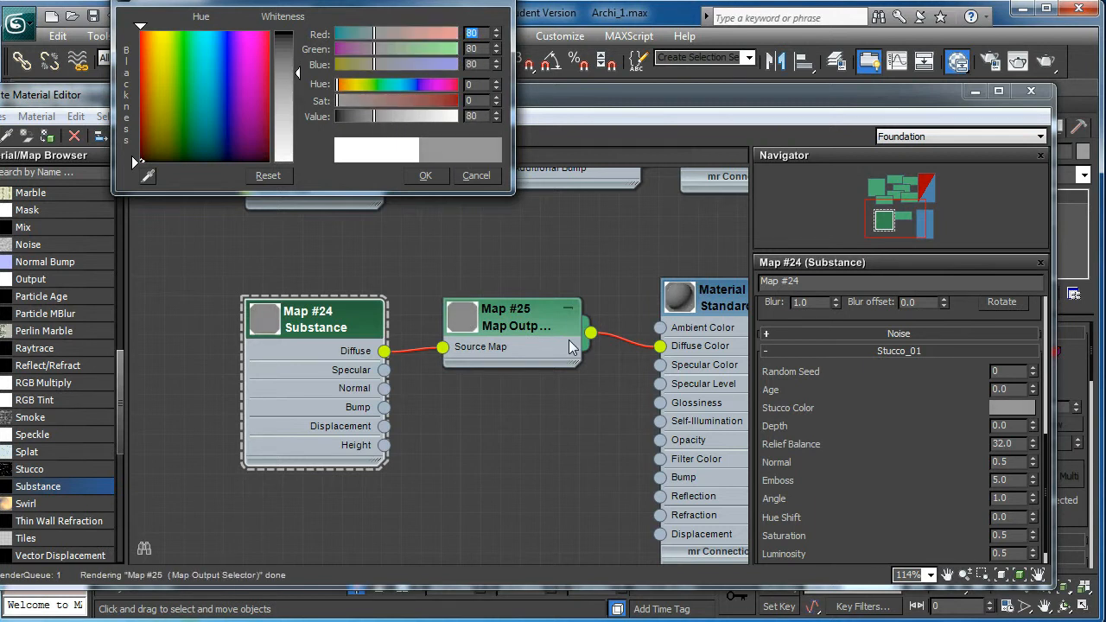
pyautogui.click(425, 176)
# Step: Assign the grey stucco Material #6 to the selected foundation slab and rearrange the material editor beneath the visible slab
pyautogui.moveTo(691, 110); pyautogui.dragTo(337, 347)
pyautogui.rightClick(360, 550)
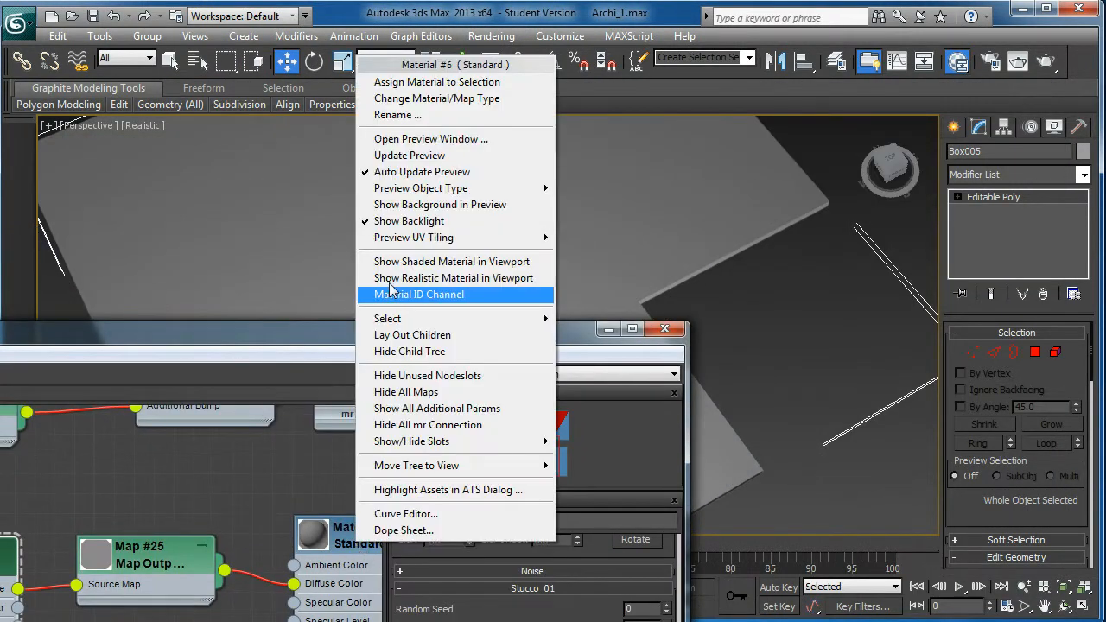
pyautogui.click(432, 81)
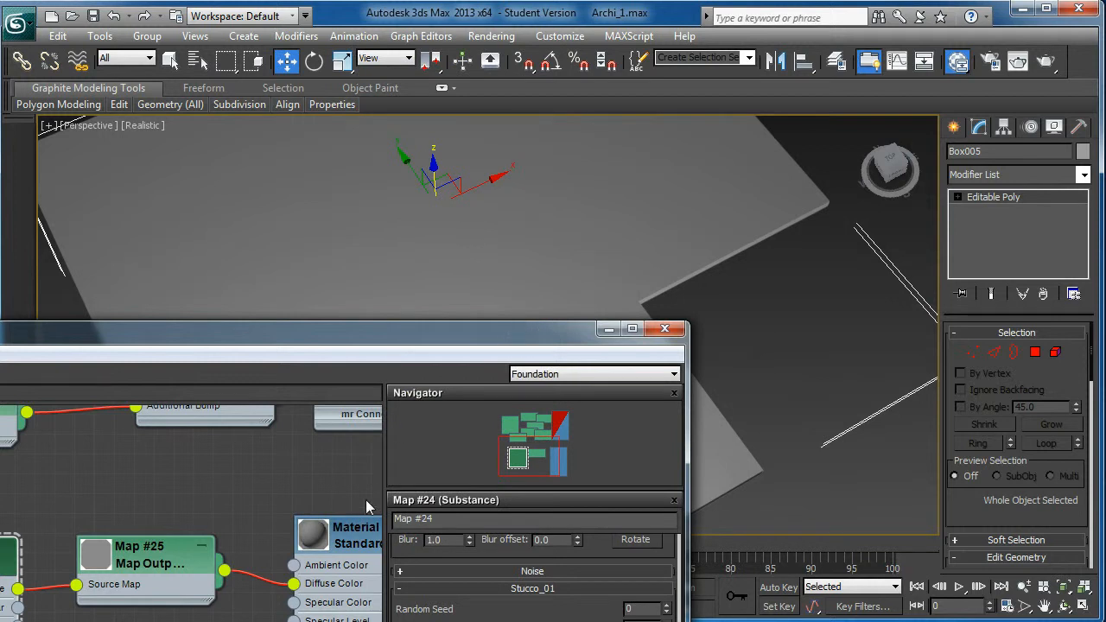
pyautogui.moveTo(346, 330); pyautogui.dragTo(734, 325)
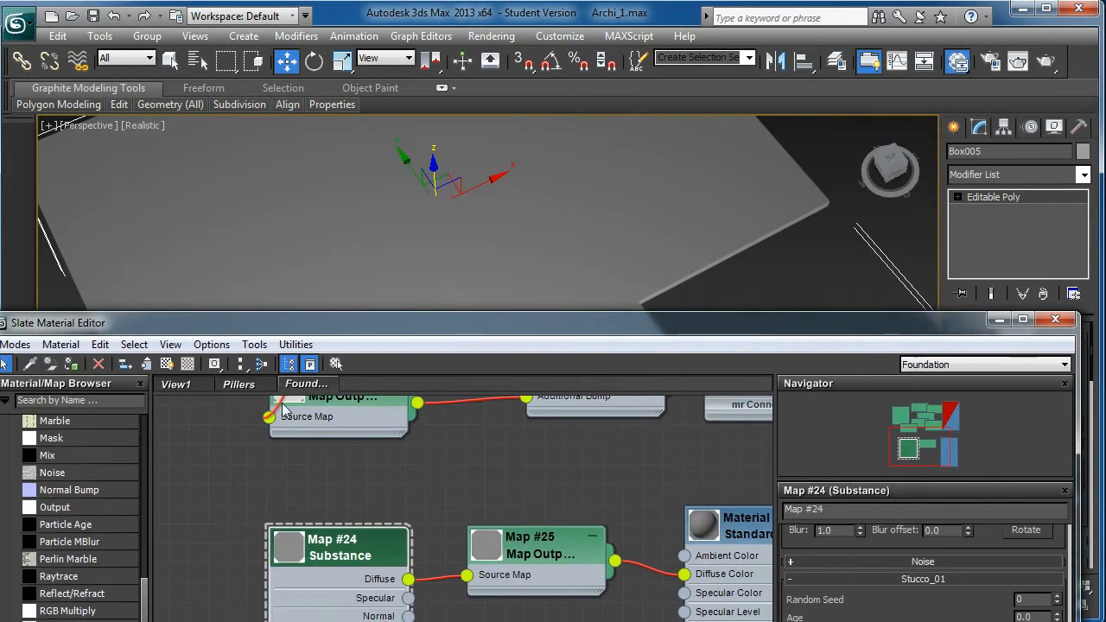
# Step: Show the stucco material on the isolated foundation slab in the viewport and move the material editor clear of it
pyautogui.click(166, 365)
pyautogui.moveTo(555, 326); pyautogui.dragTo(328, 571)
pyautogui.keyDown('alt'); pyautogui.moveTo(382, 420); pyautogui.dragTo(417, 320, button='middle'); pyautogui.keyUp('alt')
pyautogui.scroll(10, 416, 320)
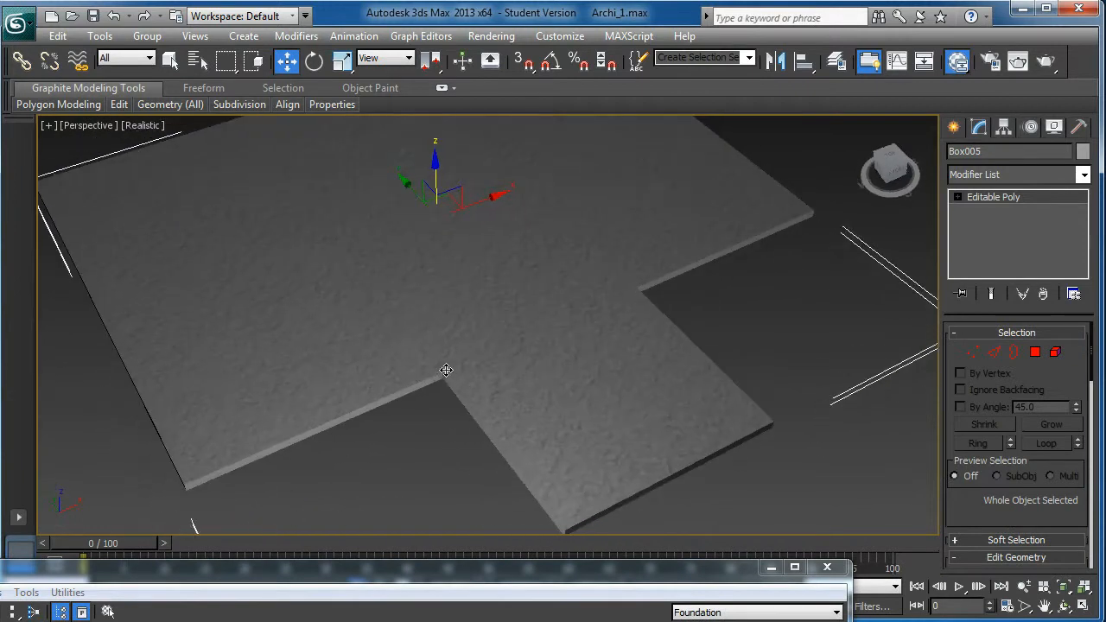
# Step: Bring the whole house back into view and test-render the stucco foundation around the paved driveway
pyautogui.scroll(-10, 468, 315)
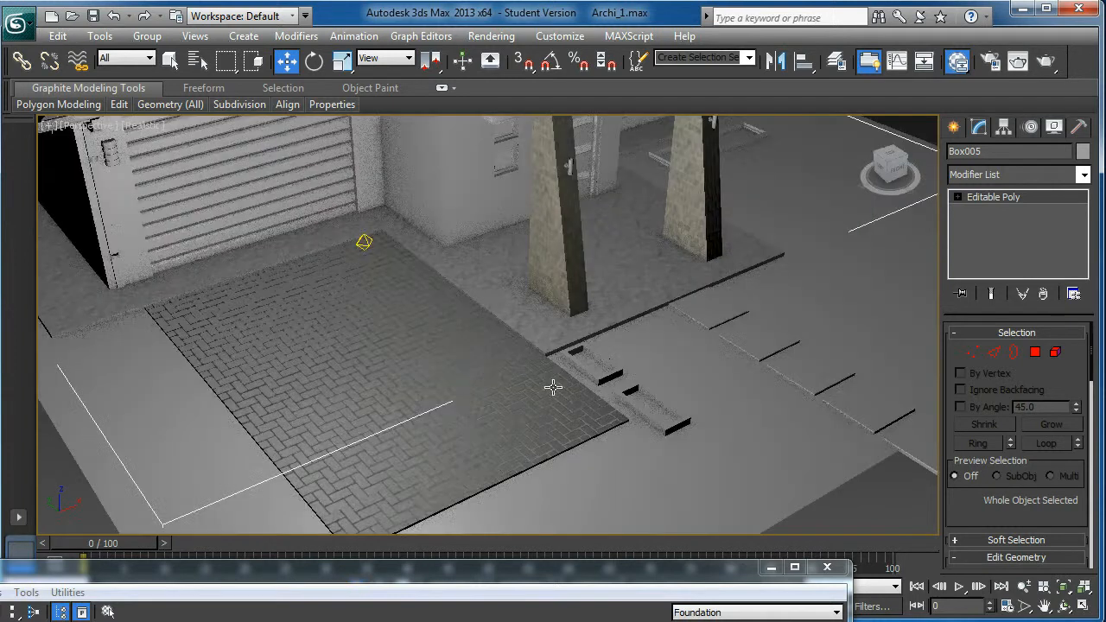
pyautogui.keyDown('alt'); pyautogui.moveTo(554, 388); pyautogui.dragTo(490, 311, button='middle'); pyautogui.keyUp('alt')
pyautogui.scroll(-8, 507, 347)
pyautogui.scroll(8, 494, 338)
pyautogui.scroll(2, 513, 317)
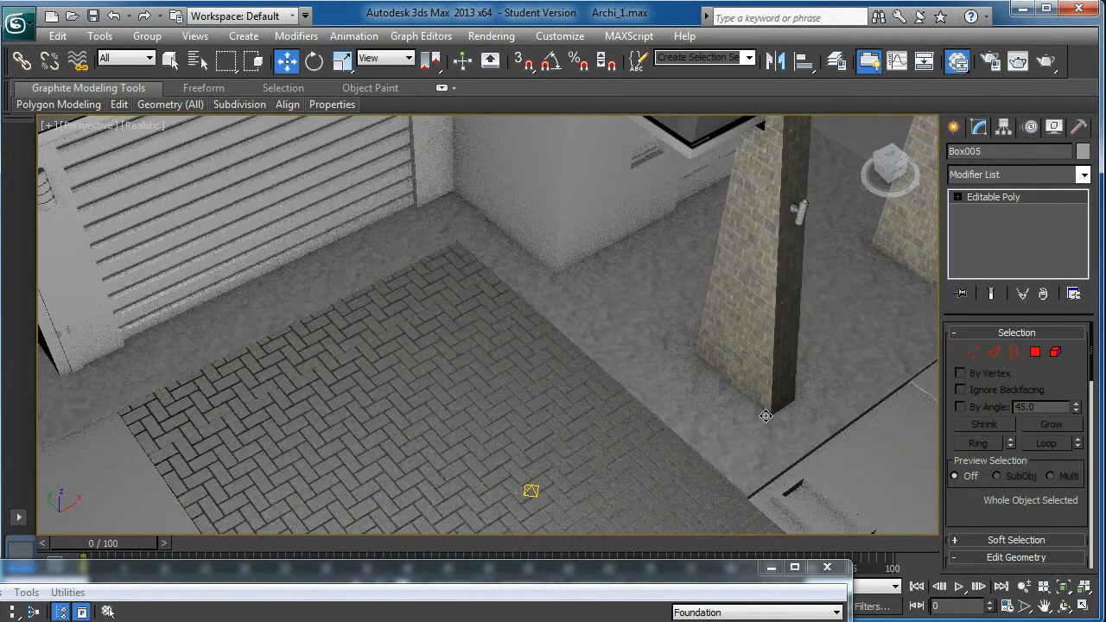
pyautogui.click(1047, 62)
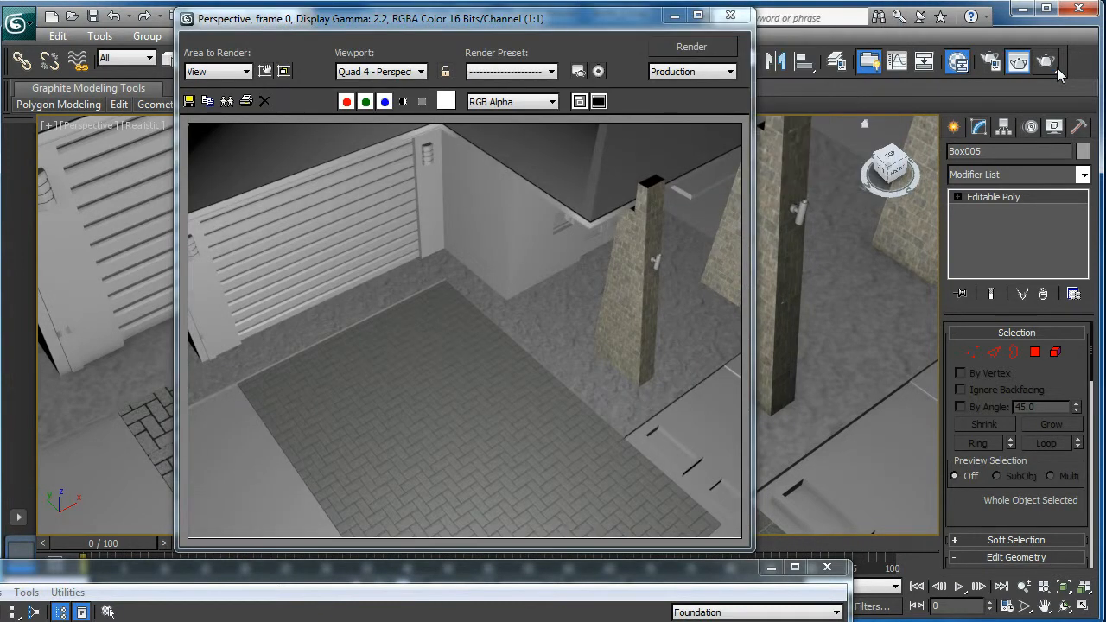
pyautogui.click(731, 15)
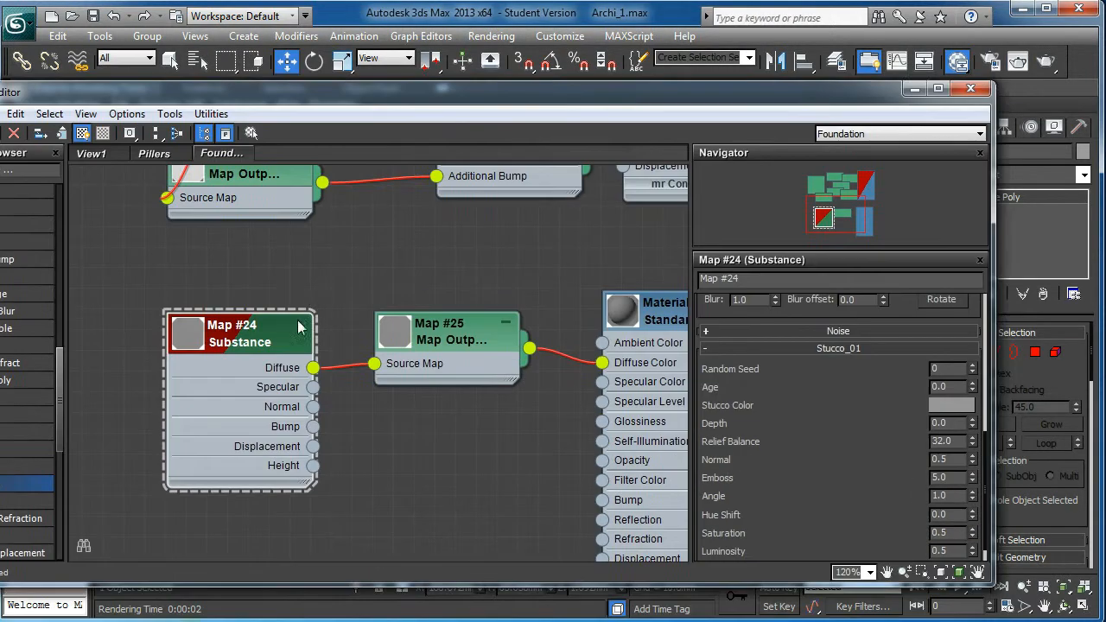
# Step: Set the stucco Substance map's U and V tiling to 5.0
pyautogui.moveTo(285, 339); pyautogui.dragTo(265, 339)
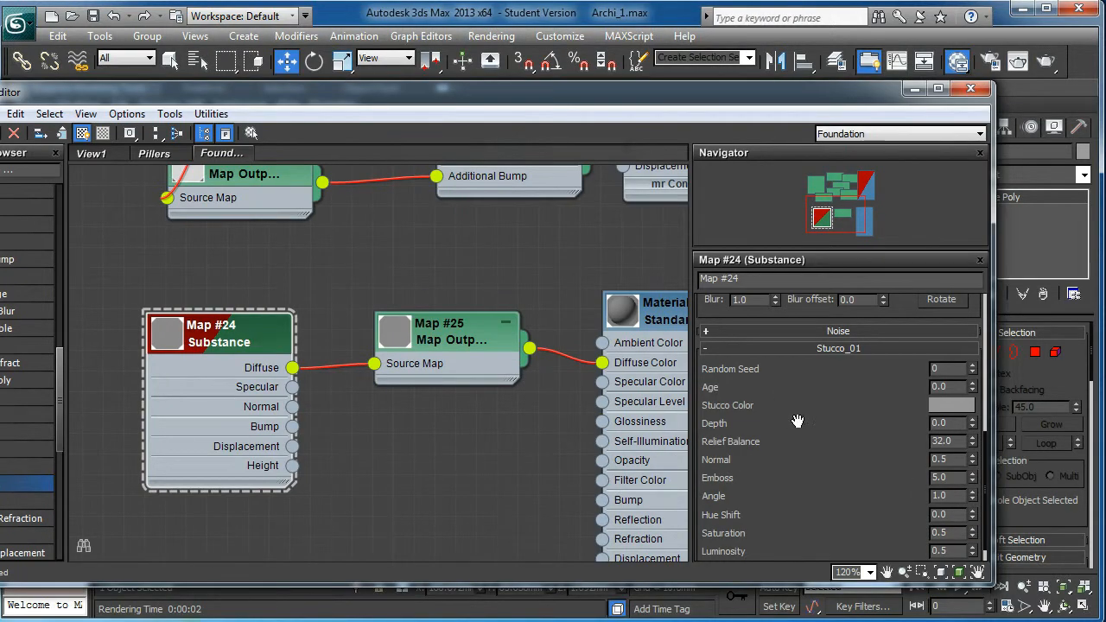
pyautogui.scroll(5, 790, 412)
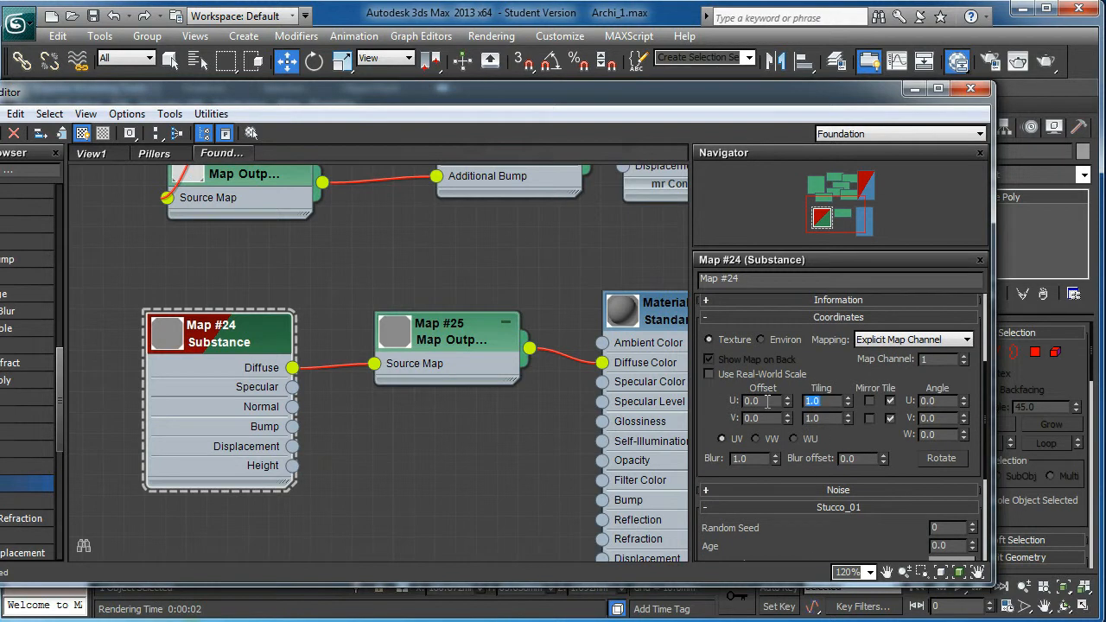
pyautogui.press('Return')
pyautogui.write('5')
pyautogui.press('Return')
# Step: Move the material editor aside and test-render a closer view of the retiled stucco beside the driveway
pyautogui.moveTo(662, 93); pyautogui.dragTo(466, 522)
pyautogui.moveTo(575, 306)
pyautogui.keyDown('alt'); pyautogui.mouseDown(button='middle')
pyautogui.moveTo(567, 326)
pyautogui.moveTo(584, 320)
pyautogui.mouseUp(button='middle'); pyautogui.keyUp('alt')
pyautogui.scroll(3, 585, 320)
pyautogui.moveTo(752, 278); pyautogui.dragTo(519, 296, button='middle')
pyautogui.scroll(2, 562, 295)
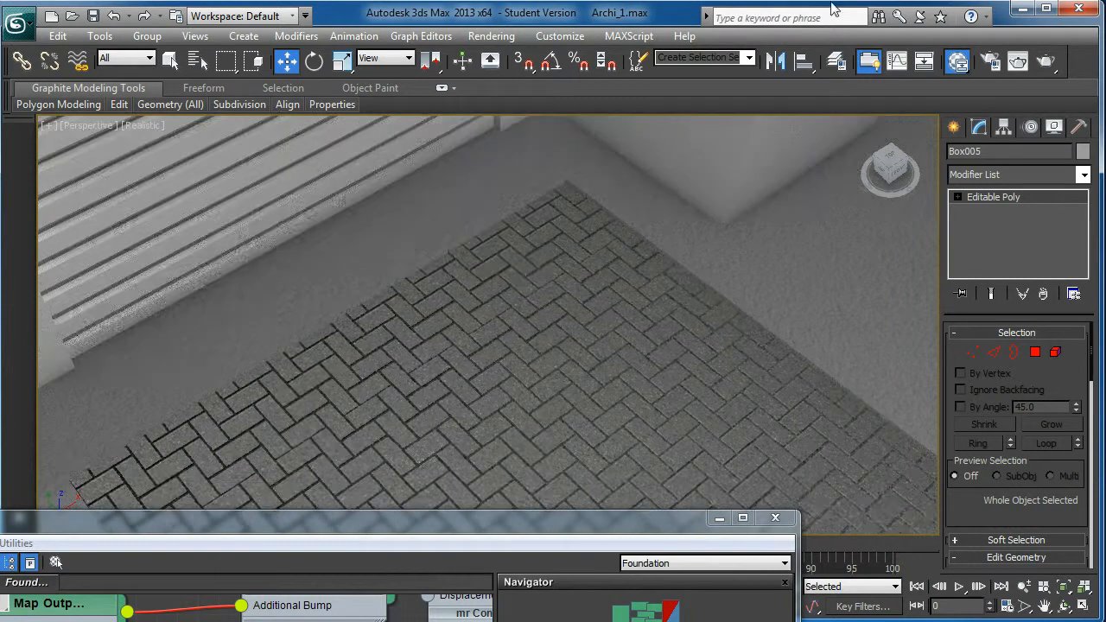
pyautogui.click(1052, 63)
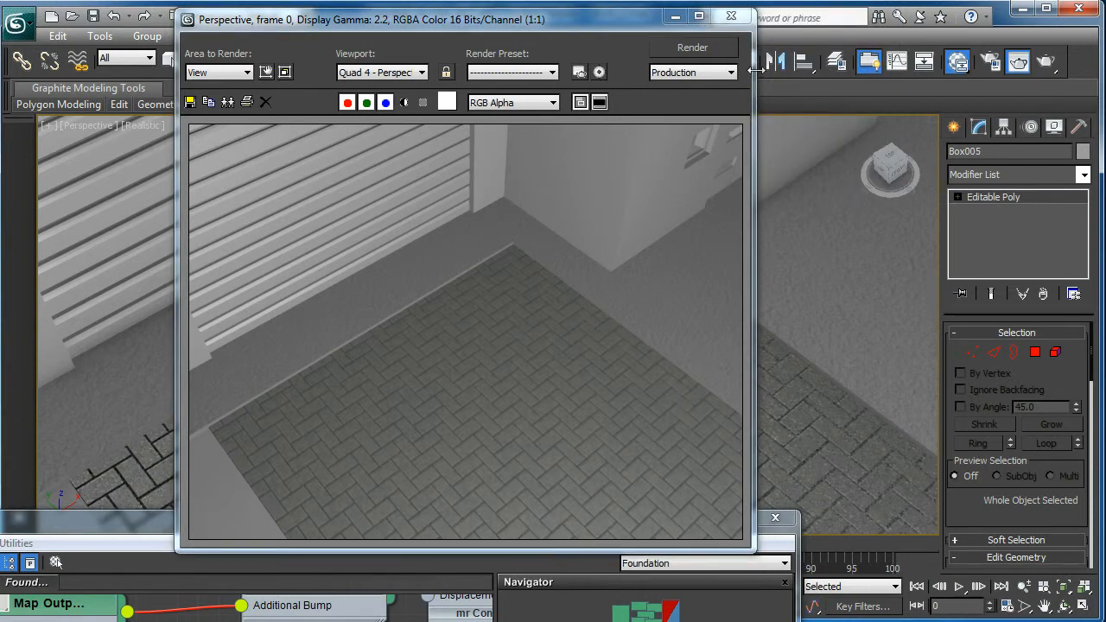
pyautogui.click(731, 15)
# Step: Connect the stucco Substance's Specular output to Material #6's Specular Level and place the output selector node between them
pyautogui.doubleClick(587, 517)
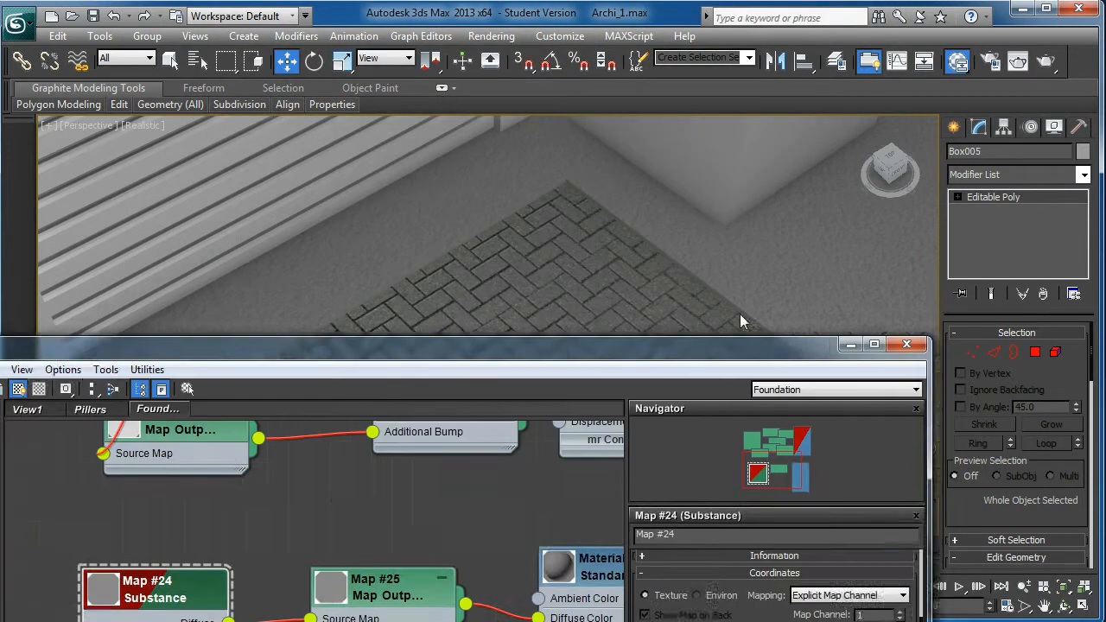
pyautogui.scroll(-2, 481, 419)
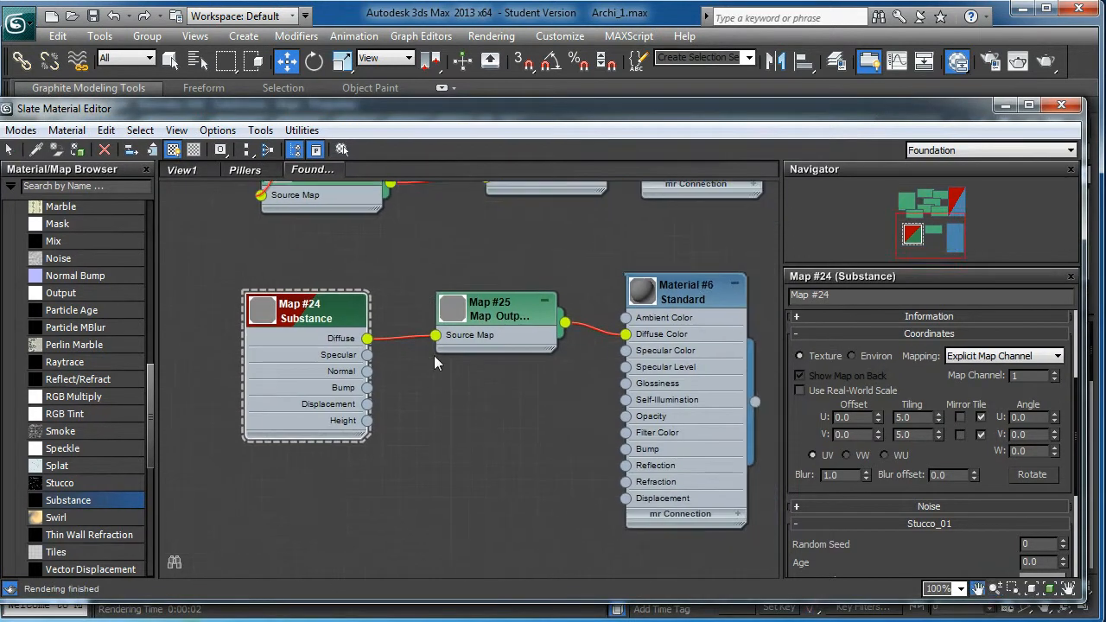
pyautogui.moveTo(350, 342); pyautogui.dragTo(607, 356)
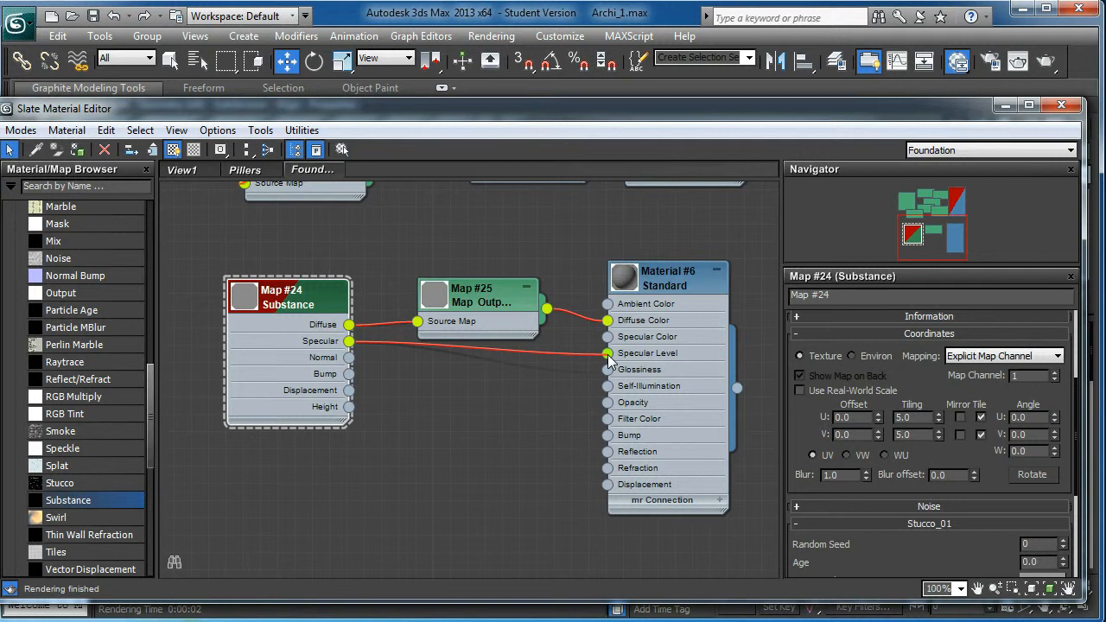
pyautogui.moveTo(438, 375); pyautogui.dragTo(474, 386)
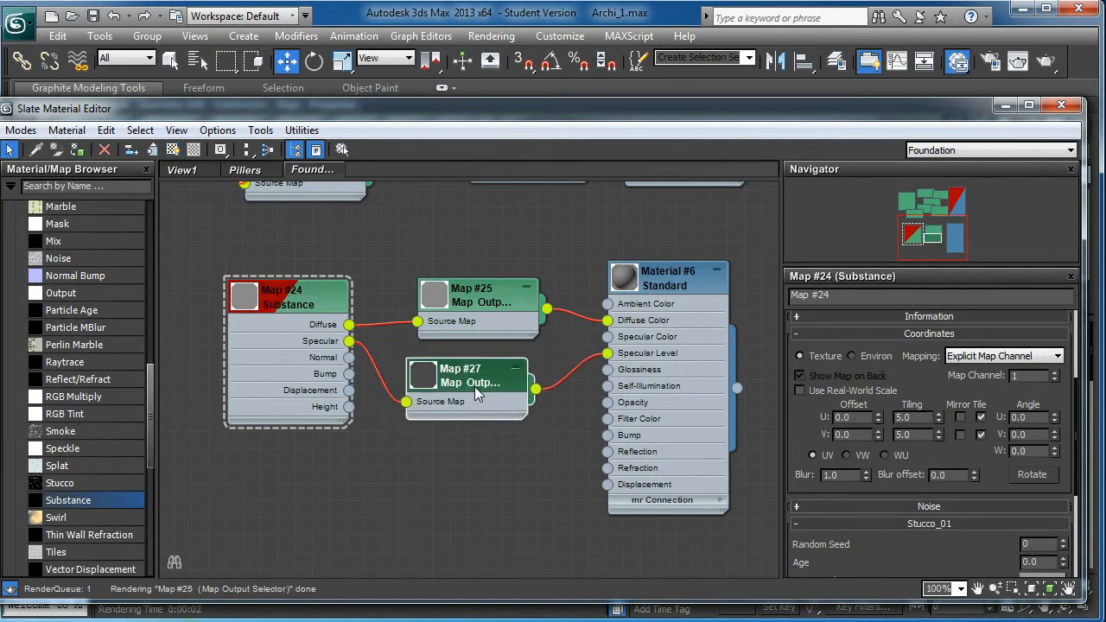
# Step: Set Material #6's Specular Level to 56 and adjust its Glossiness in the Blinn Basic Parameters
pyautogui.click(673, 282)
pyautogui.moveTo(801, 513); pyautogui.dragTo(806, 475)
pyautogui.moveTo(907, 453); pyautogui.dragTo(878, 398)
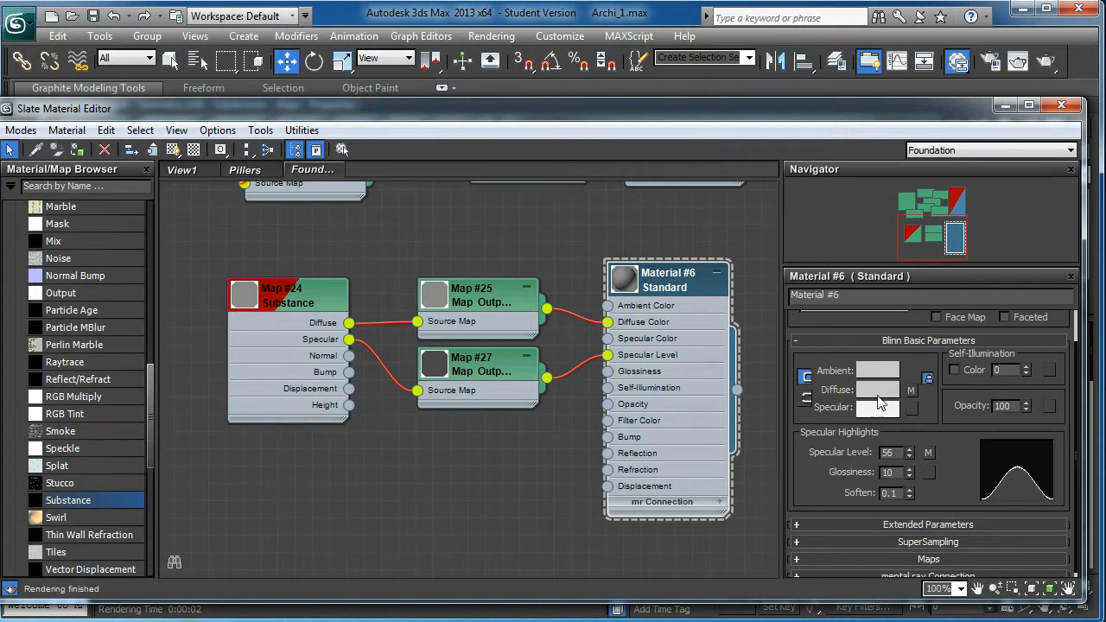
pyautogui.click(909, 475)
# Step: Add a Normal Bump map to Material #6's Bump slot and feed its Normal input from the stucco Substance's Normal output
pyautogui.moveTo(293, 318); pyautogui.dragTo(275, 318)
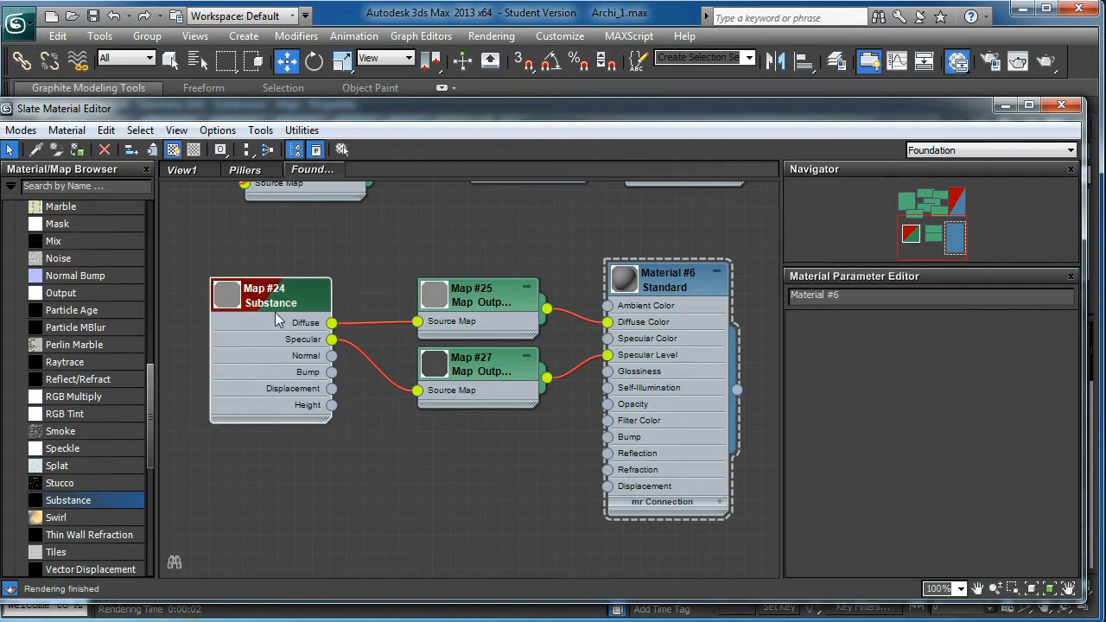
pyautogui.doubleClick(275, 318)
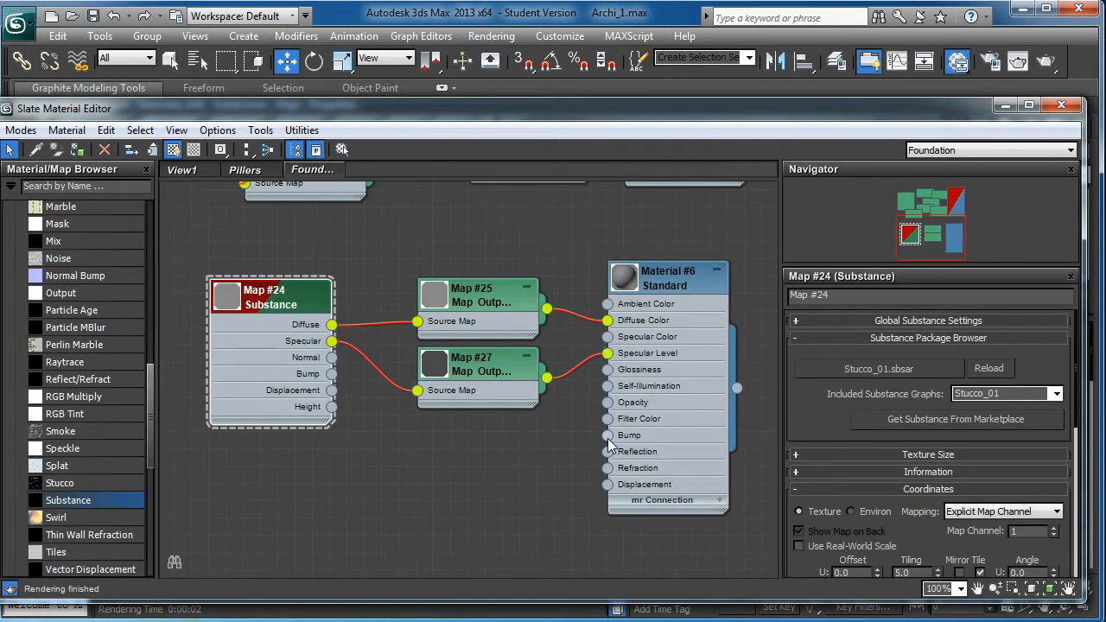
pyautogui.moveTo(470, 455); pyautogui.dragTo(510, 437)
pyautogui.click(509, 438)
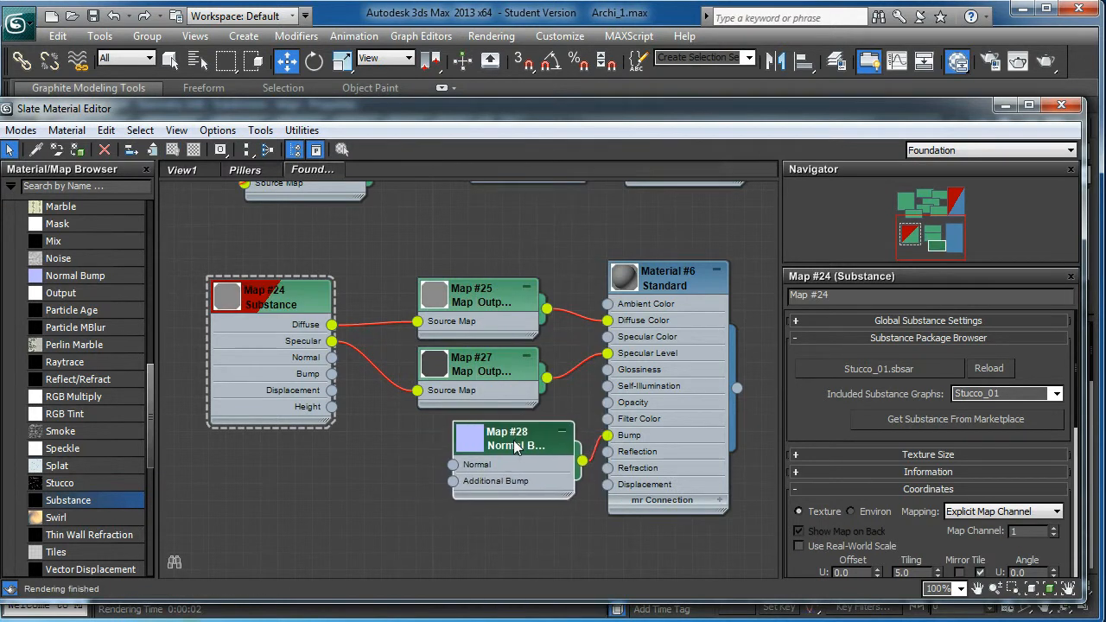
pyautogui.moveTo(448, 460); pyautogui.dragTo(332, 358)
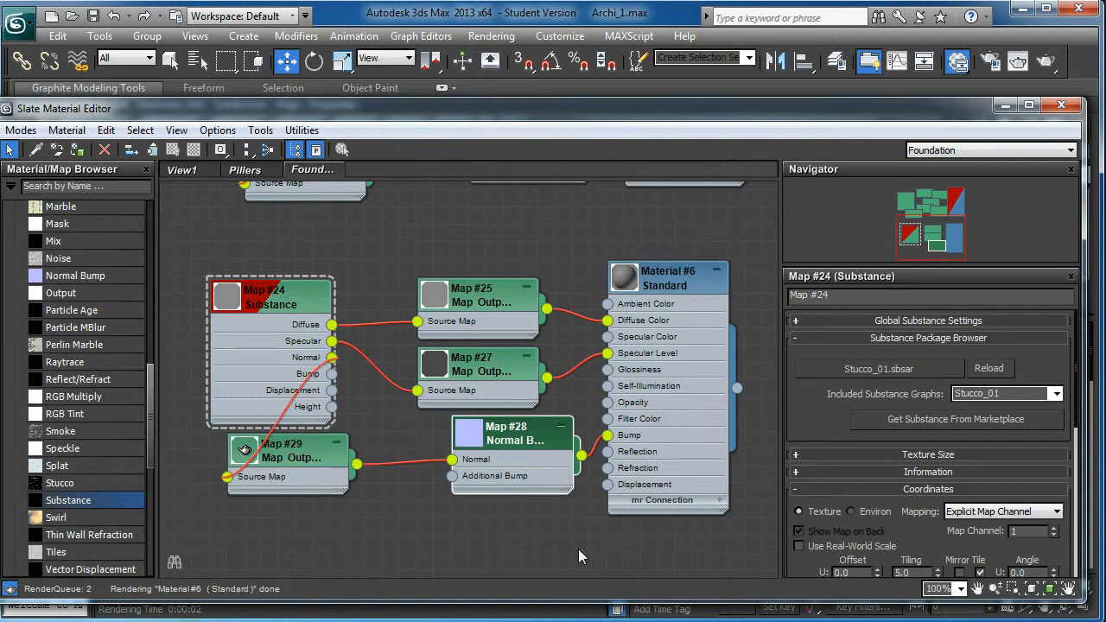
# Step: Rearrange the Substance, Normal Bump and its output selector nodes so the stucco connections are easy to follow
pyautogui.moveTo(308, 466); pyautogui.dragTo(434, 487)
pyautogui.moveTo(263, 335); pyautogui.dragTo(229, 368)
pyautogui.moveTo(519, 445); pyautogui.dragTo(537, 480)
pyautogui.moveTo(400, 475); pyautogui.dragTo(366, 457)
# Step: Test-render the garage corner with the bumped stucco foundation and paved driveway in a wider perspective view
pyautogui.moveTo(633, 110); pyautogui.dragTo(385, 486)
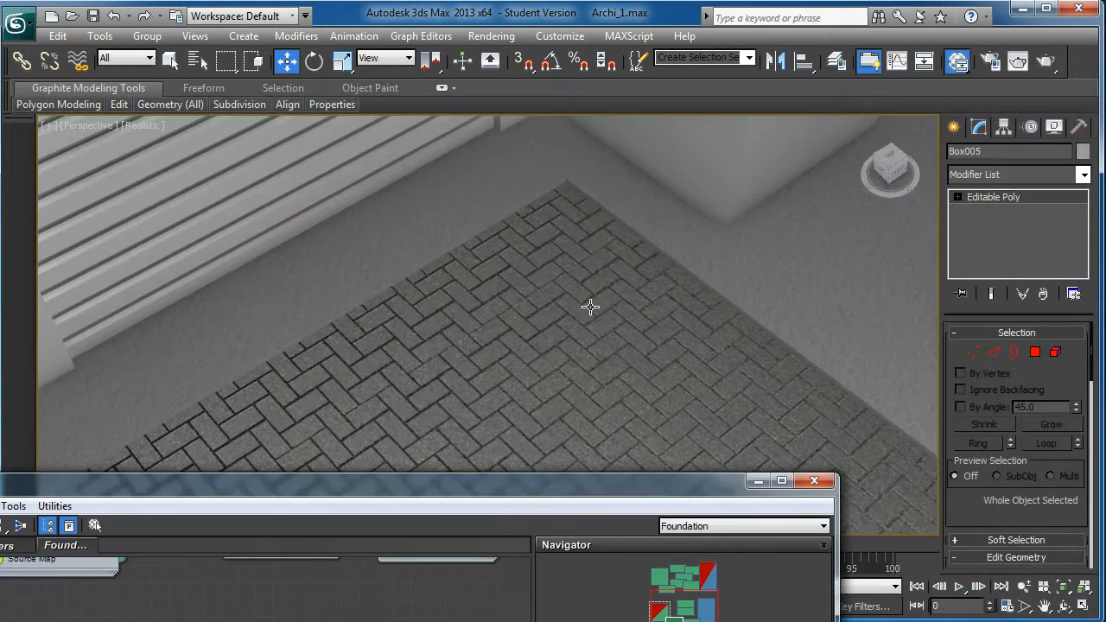
pyautogui.scroll(-3, 605, 302)
pyautogui.moveTo(537, 329); pyautogui.dragTo(536, 298, button='middle')
pyautogui.scroll(-2, 536, 298)
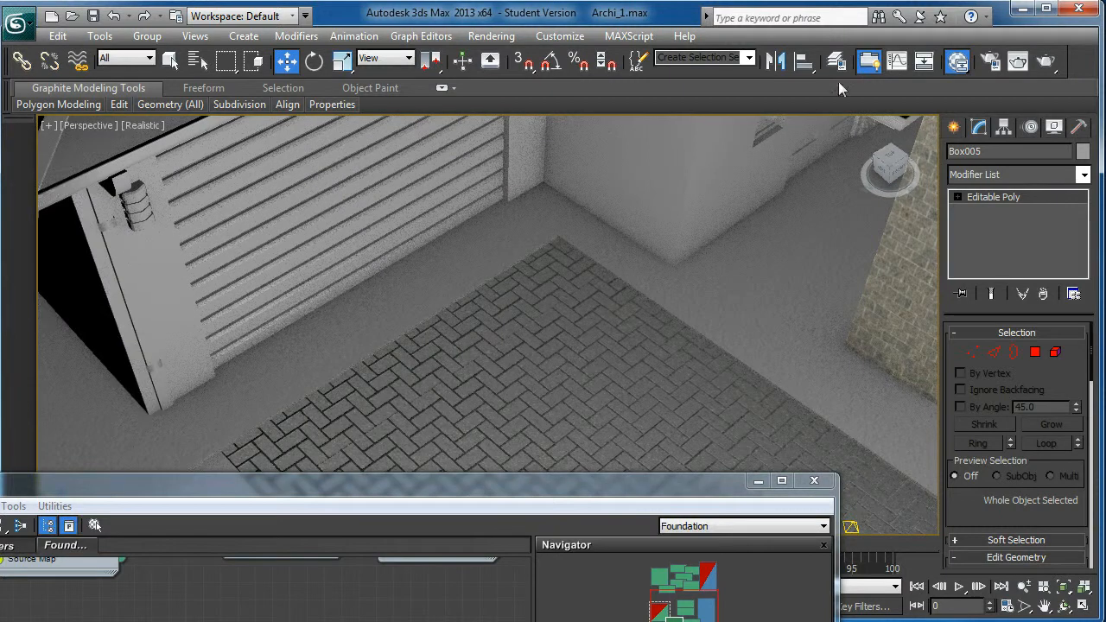
pyautogui.click(1047, 61)
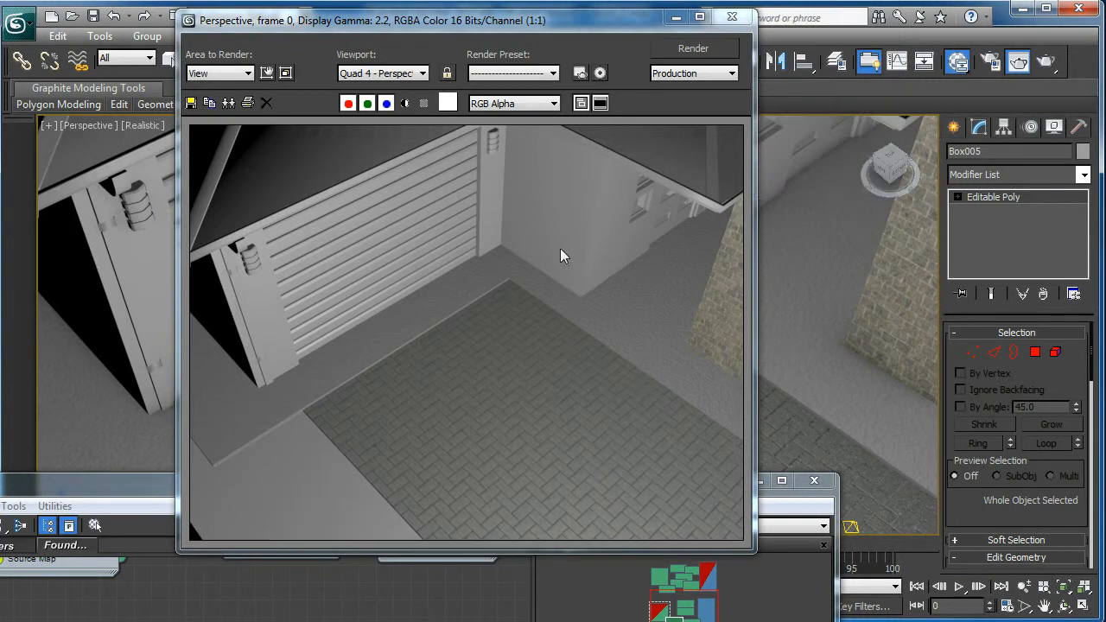
pyautogui.click(732, 16)
# Step: Assign NVIDIA mental ray as the production renderer and test-render the perspective view with it
pyautogui.click(499, 37)
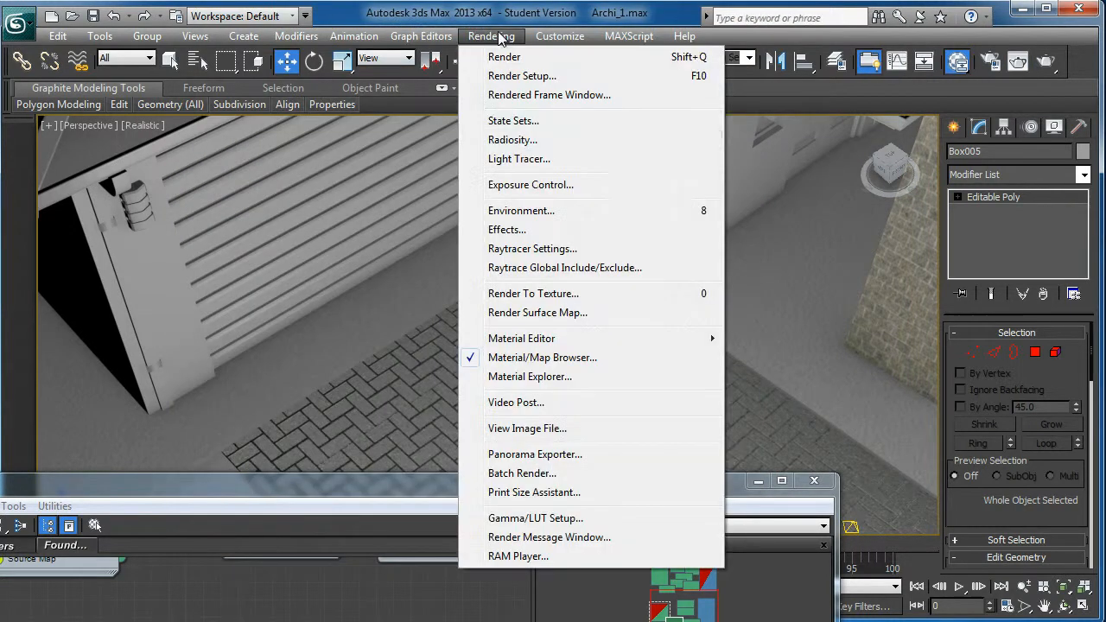
pyautogui.click(506, 75)
pyautogui.moveTo(568, 436); pyautogui.dragTo(539, 128)
pyautogui.click(488, 461)
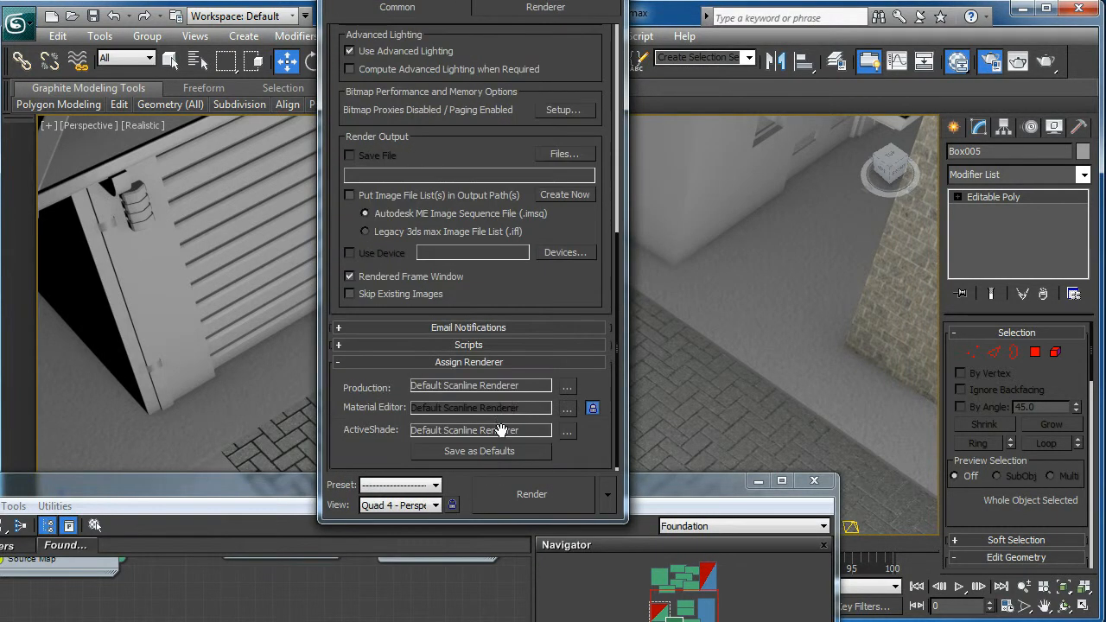
pyautogui.click(567, 388)
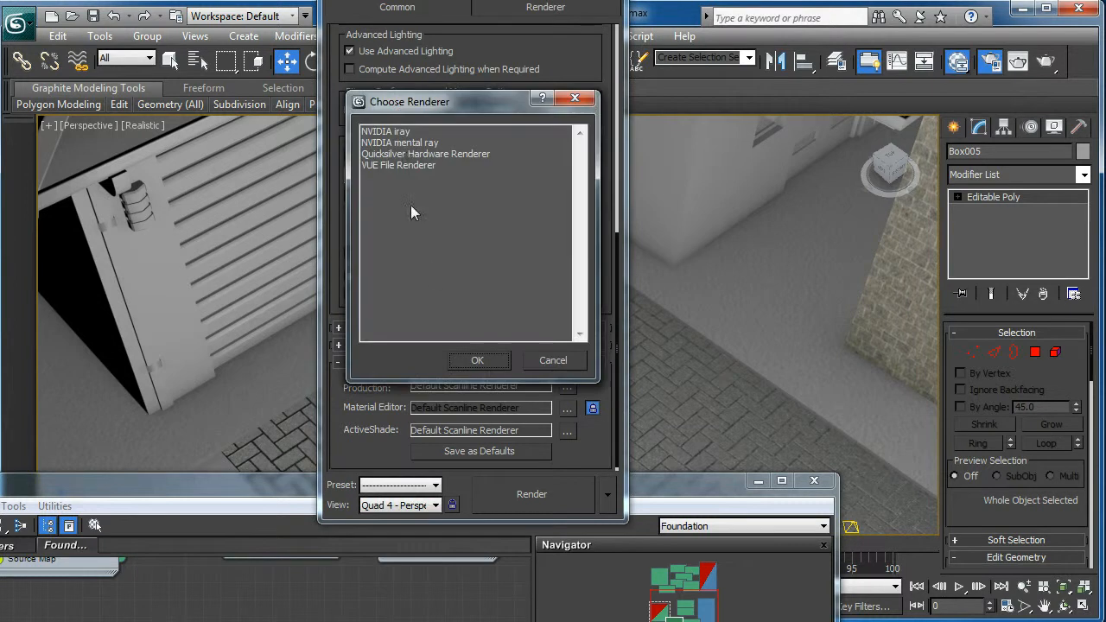
pyautogui.click(399, 143)
pyautogui.click(498, 364)
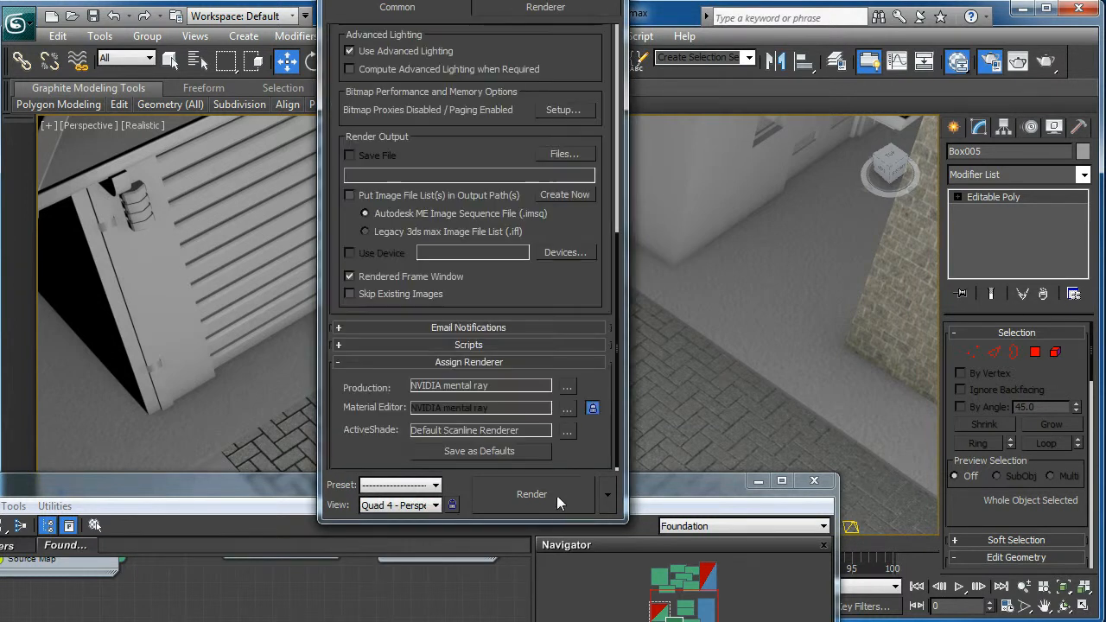
pyautogui.click(546, 492)
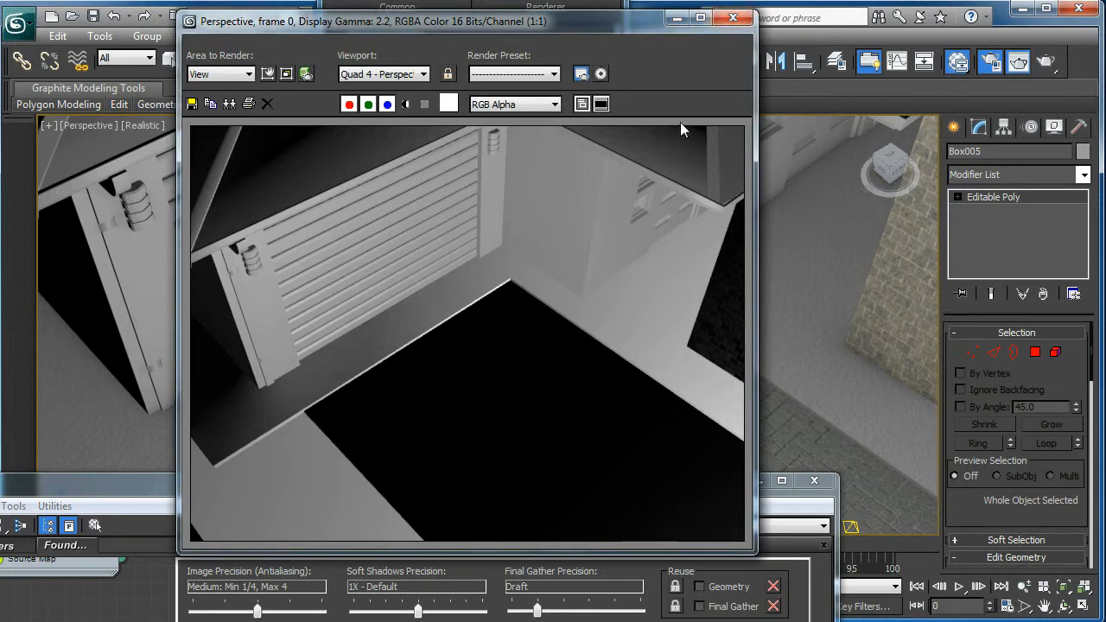
pyautogui.click(732, 22)
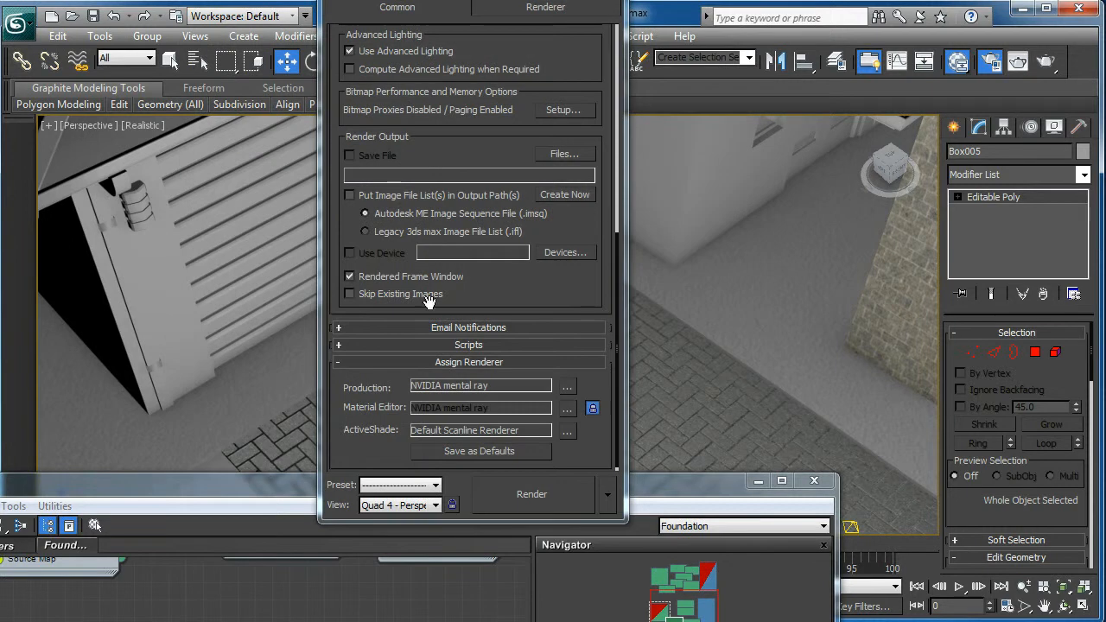
# Step: Turn off Page Large Images to Disk in the bitmap proxy settings, leaving proxies for later generation, and render the perspective view again
pyautogui.scroll(5, 470, 289)
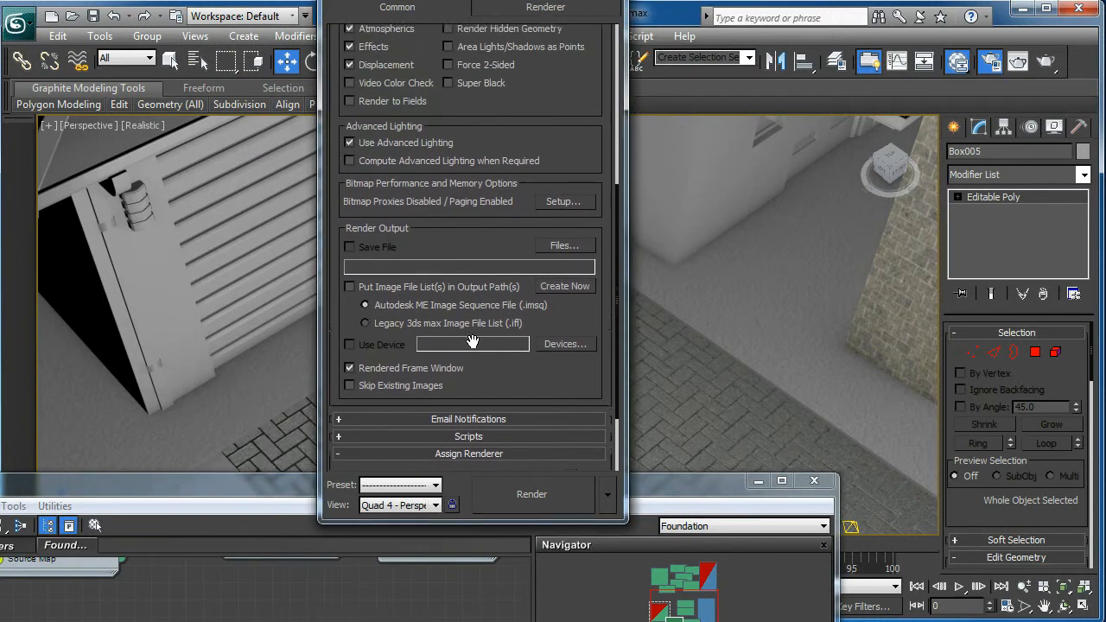
pyautogui.scroll(1, 477, 380)
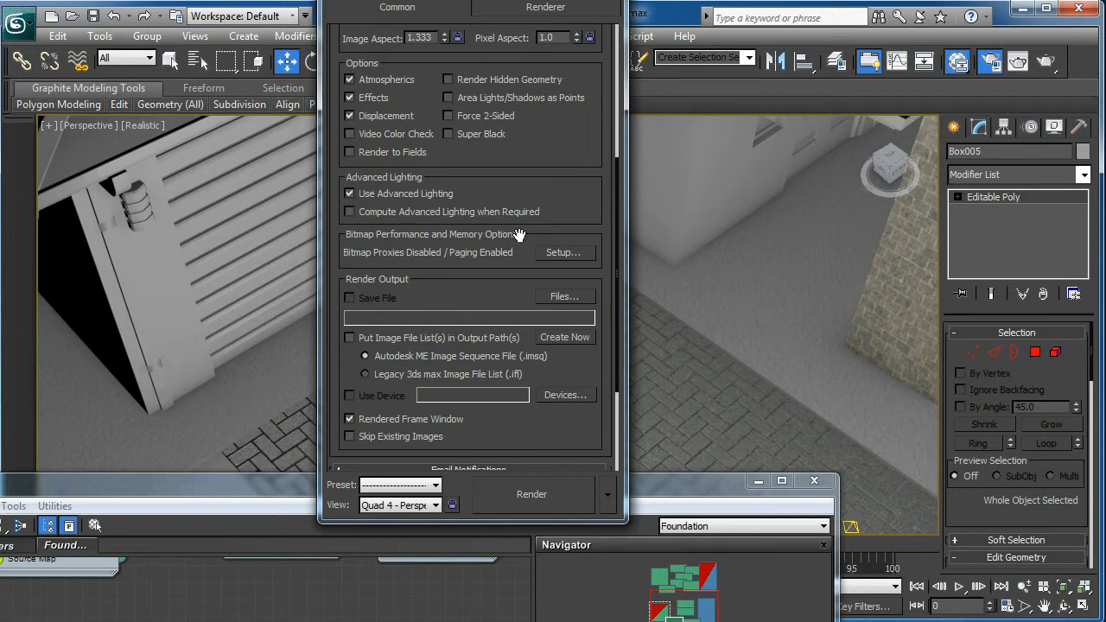
pyautogui.click(566, 253)
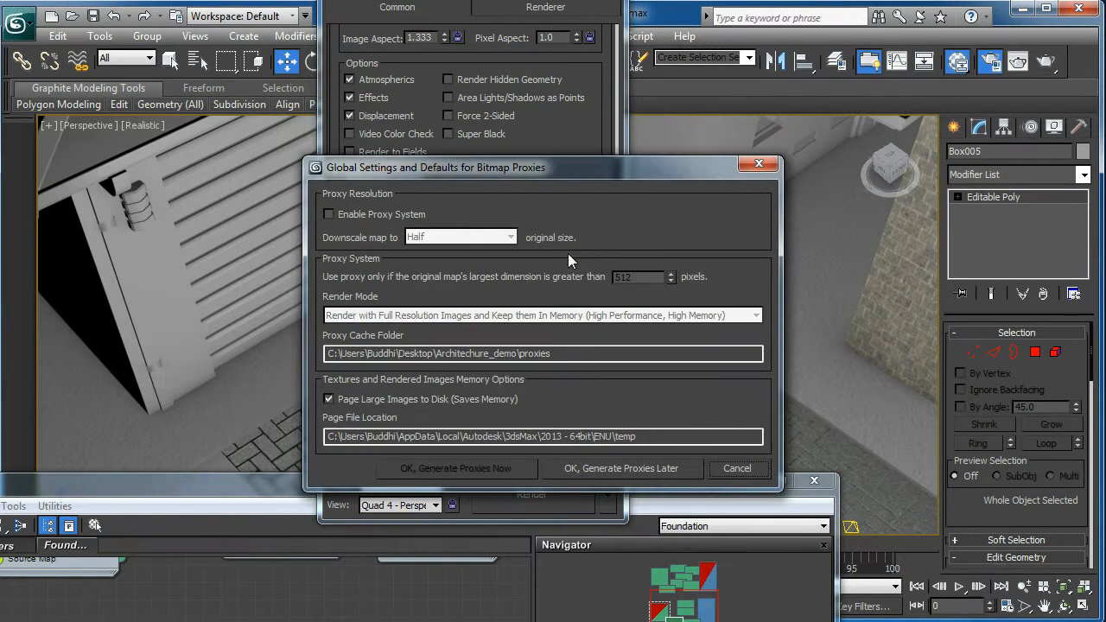
pyautogui.click(328, 400)
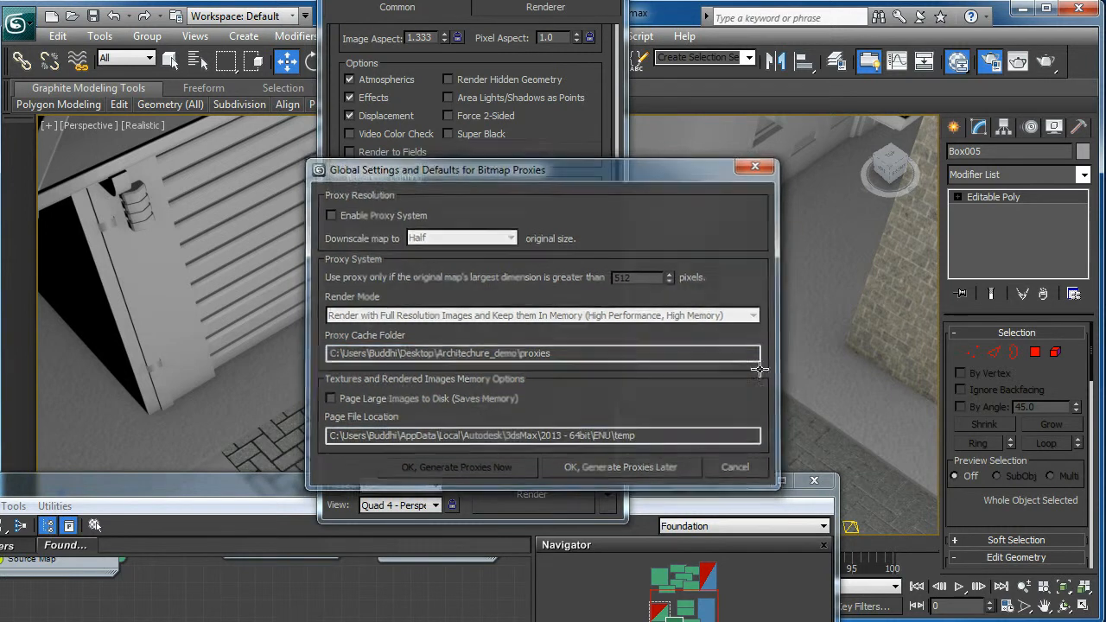
pyautogui.click(697, 467)
pyautogui.click(991, 63)
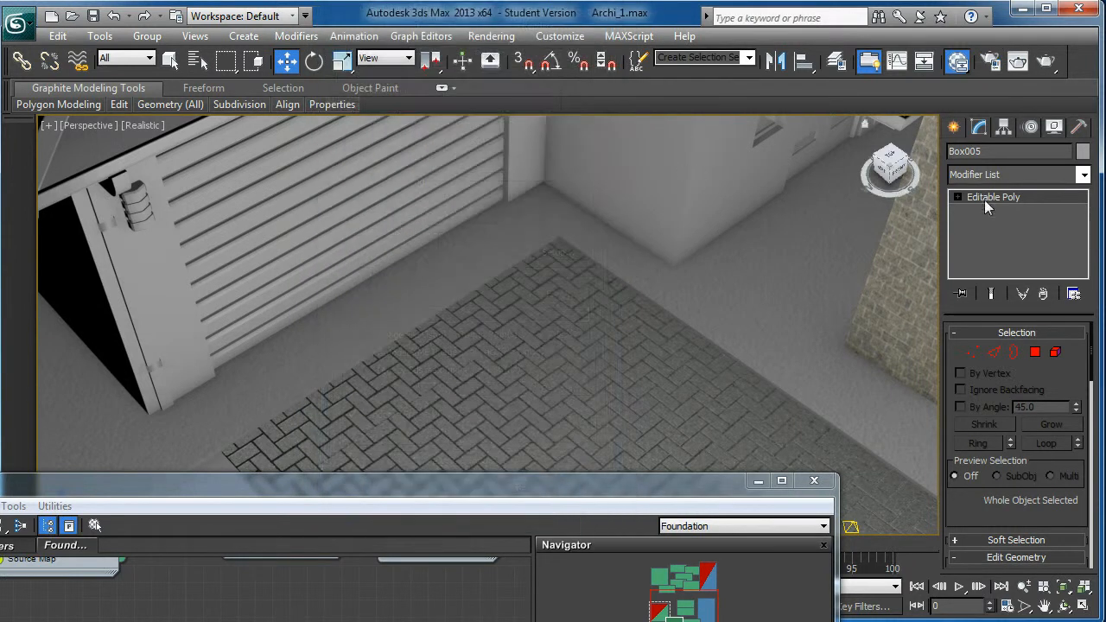
pyautogui.click(1046, 62)
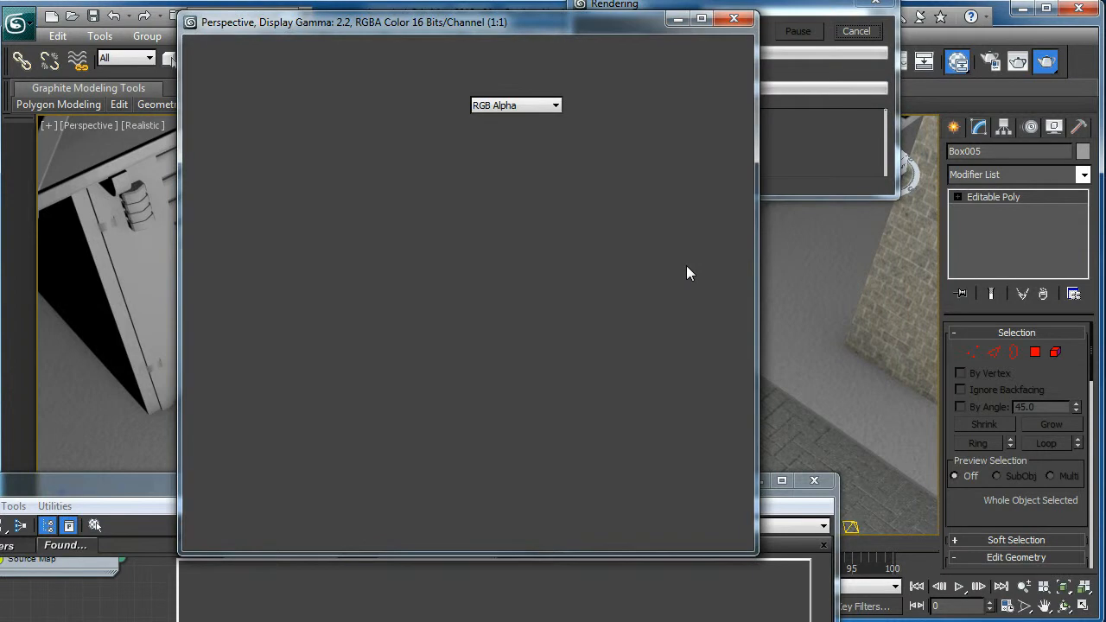